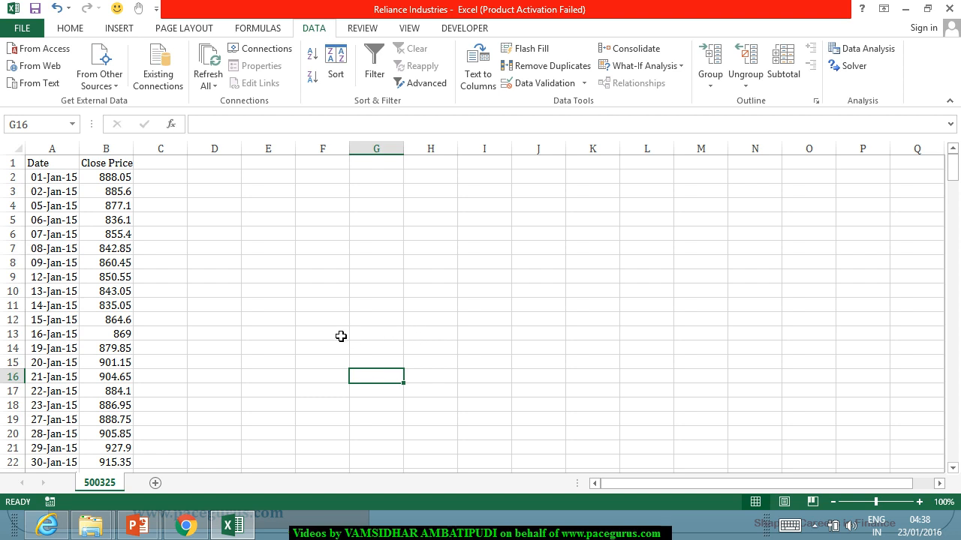
# Step: Replace the Close Price header in B1 with RIL
pyautogui.click(259, 275)
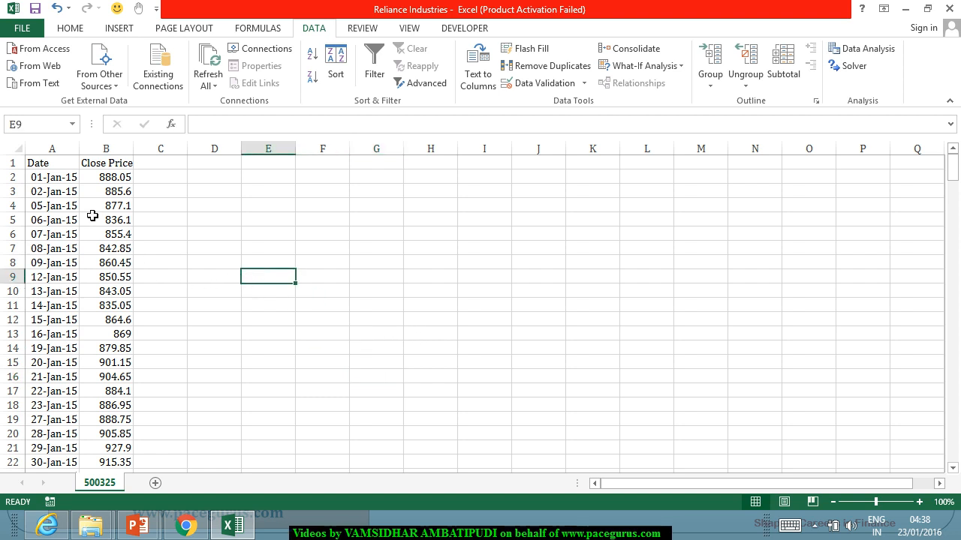
pyautogui.click(90, 180)
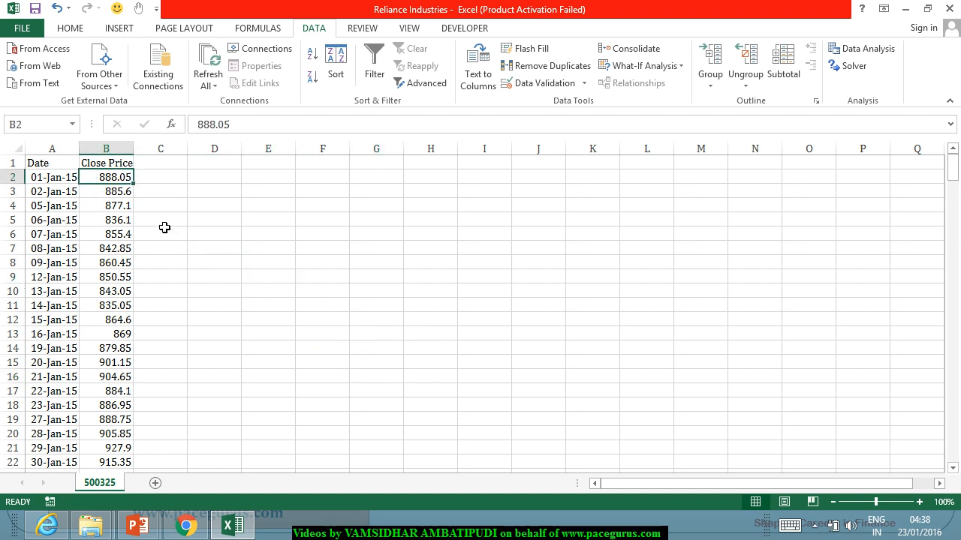
pyautogui.click(123, 168)
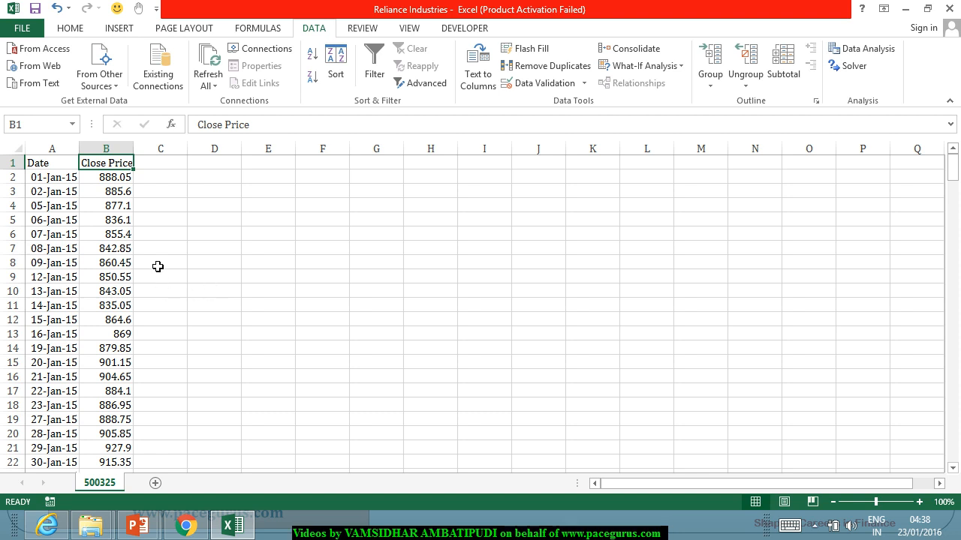
pyautogui.write('RIL')
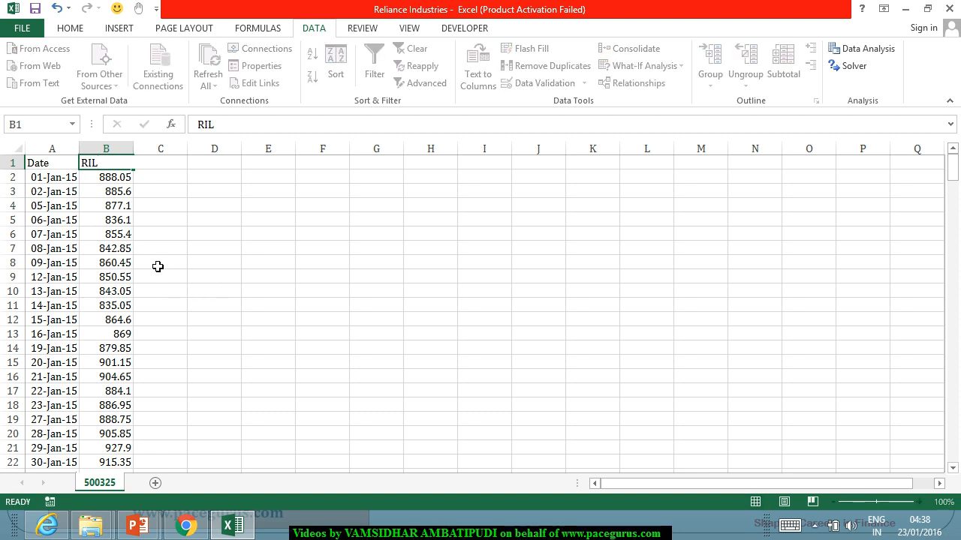
pyautogui.press('Return')
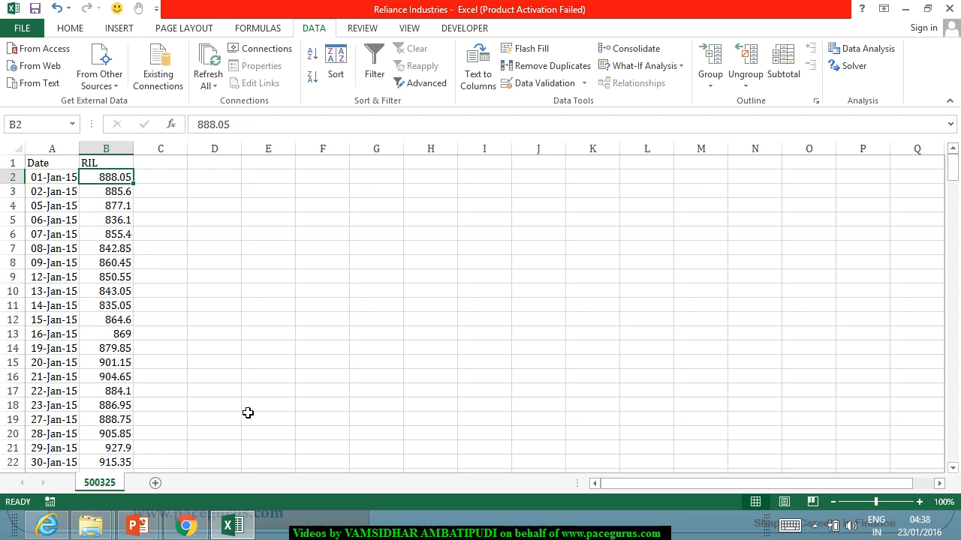
# Step: Check the extent of the price data and add the header Ln Returns in C1
pyautogui.hotkey('ctrl', 'Down')
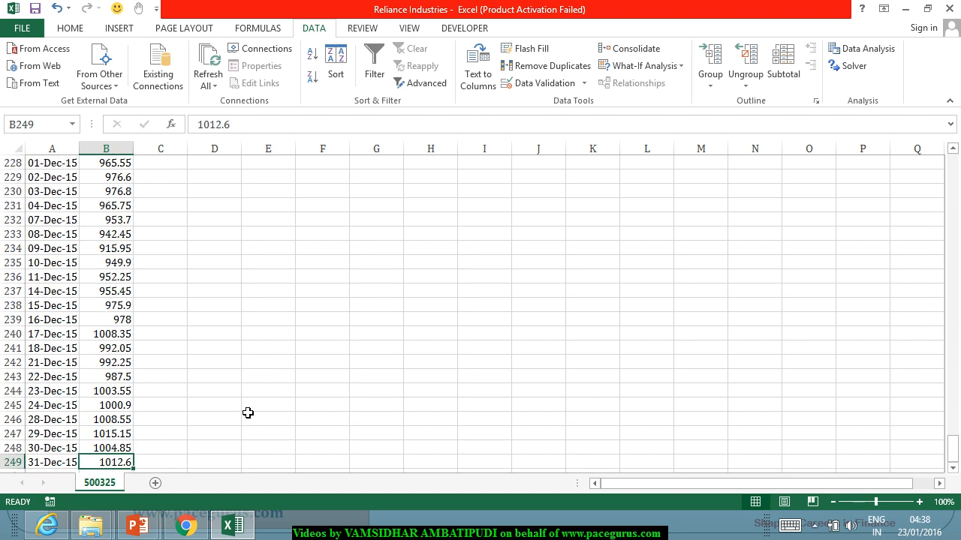
pyautogui.hotkey('ctrl', 'Up')
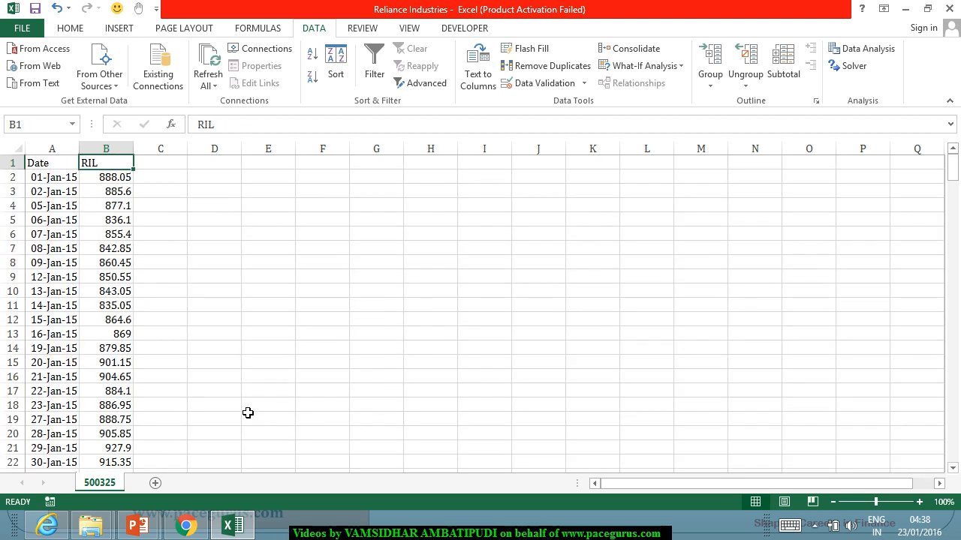
pyautogui.click(177, 167)
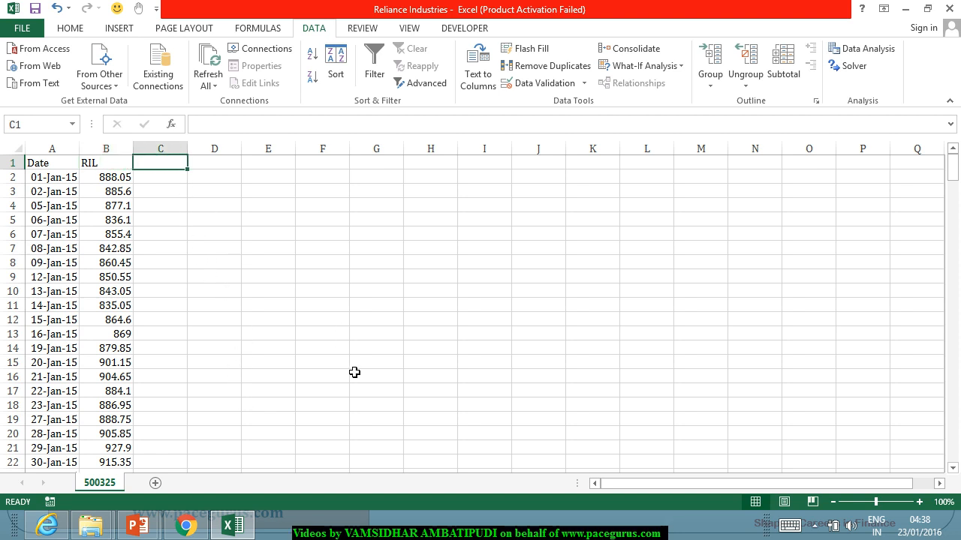
pyautogui.write('Ln')
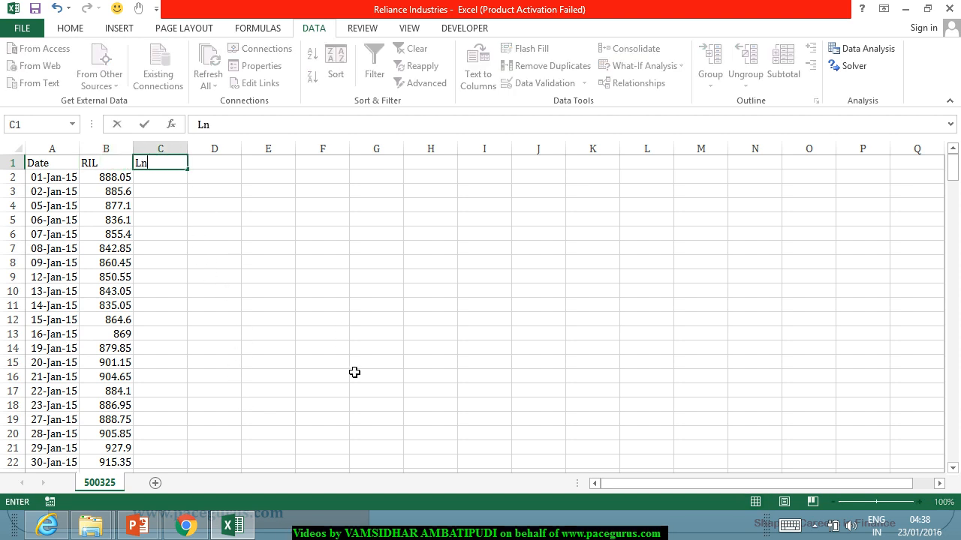
pyautogui.write(' Returns')
pyautogui.press('Return')
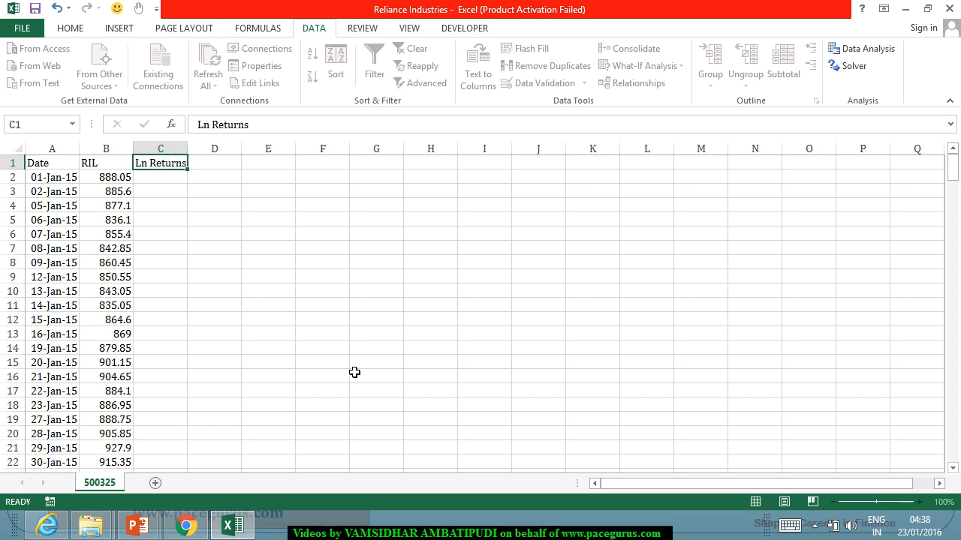
# Step: Compute the log return in C3 with =LN(B3/B2) and fill the formula down to the last row of price data
pyautogui.press('Return')
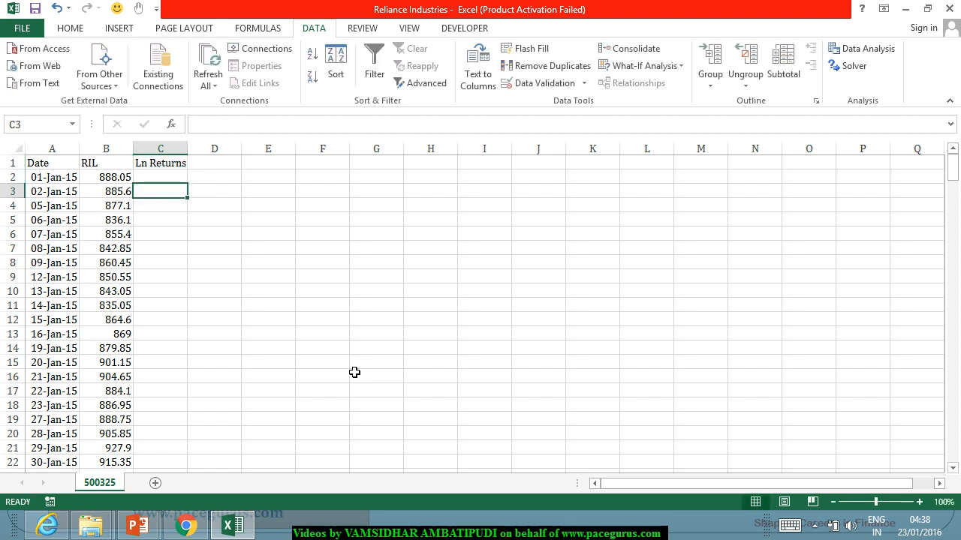
pyautogui.write('=')
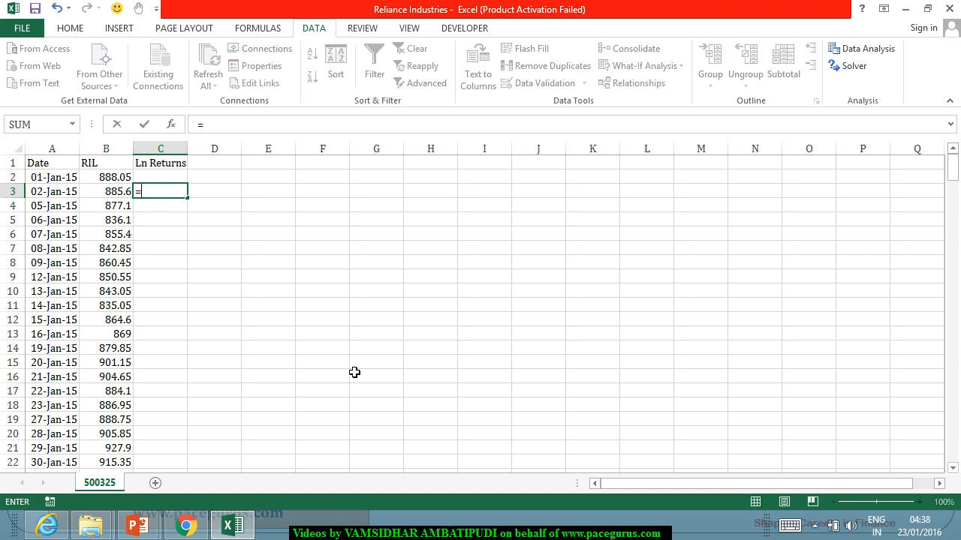
pyautogui.write('LN(')
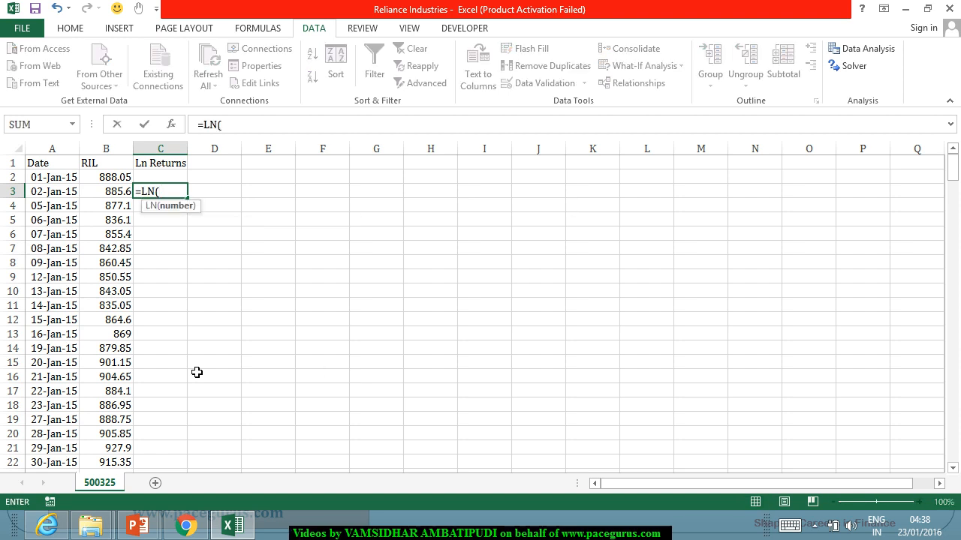
pyautogui.click(100, 198)
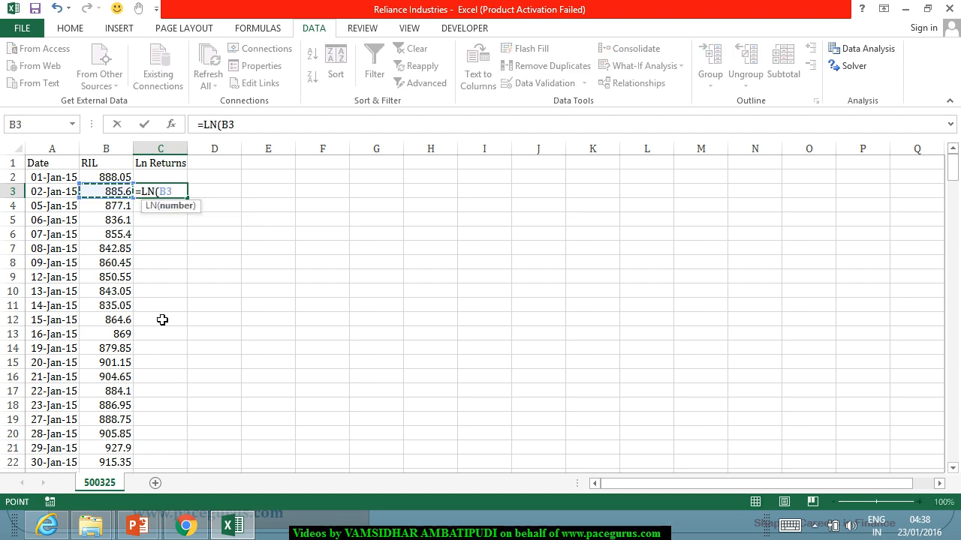
pyautogui.write('/')
pyautogui.click(124, 178)
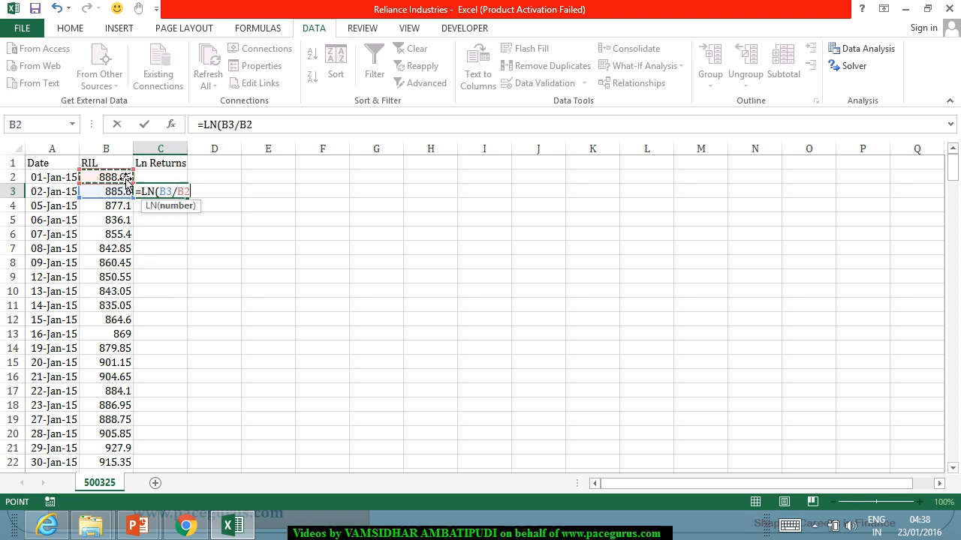
pyautogui.write(')')
pyautogui.press('Return')
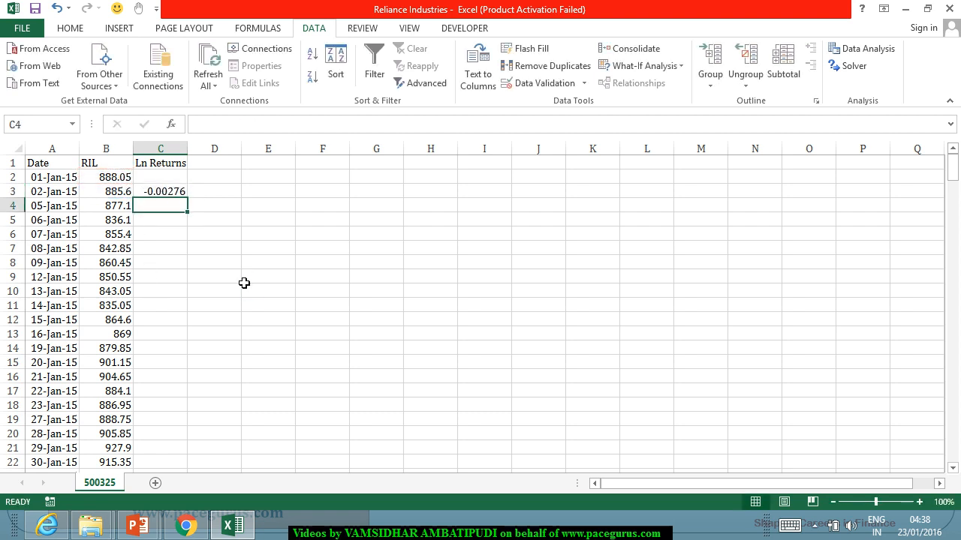
pyautogui.click(161, 192)
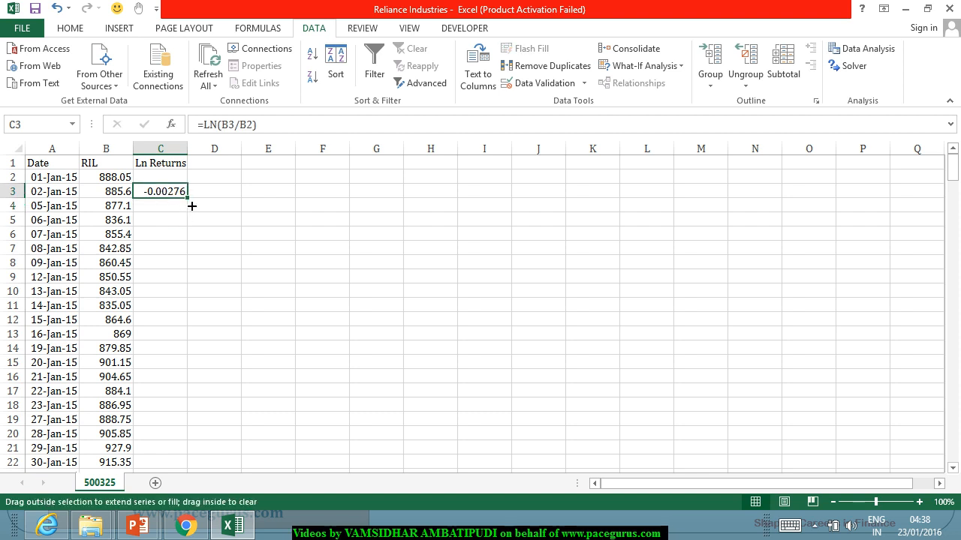
pyautogui.doubleClick(188, 198)
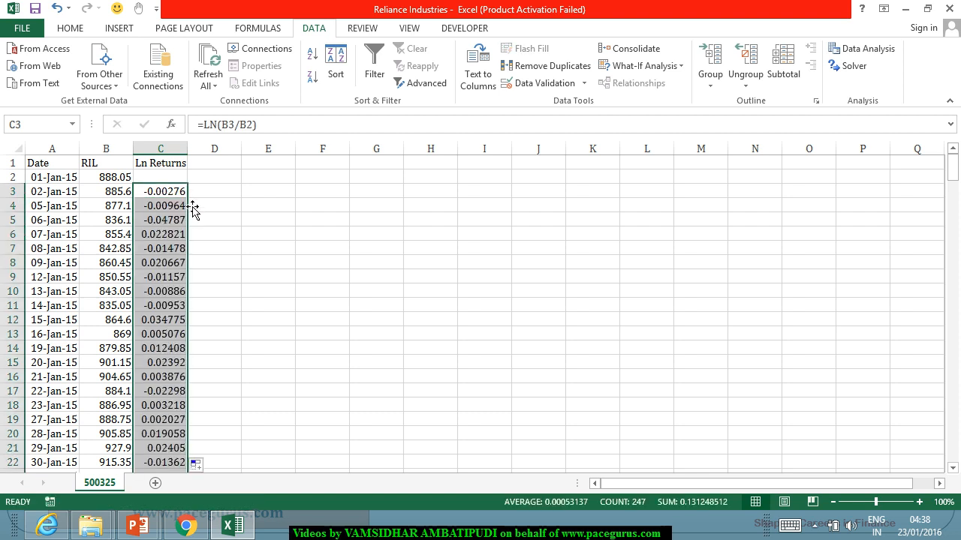
# Step: Format the Ln Returns values as percentages with two decimal places
pyautogui.click(84, 32)
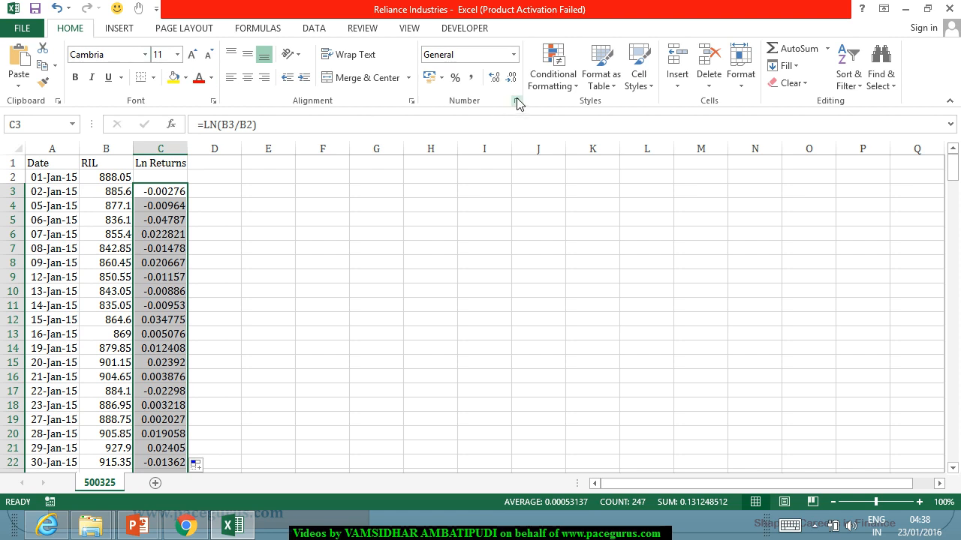
pyautogui.click(455, 77)
pyautogui.click(496, 77)
pyautogui.click(495, 77)
pyautogui.click(289, 289)
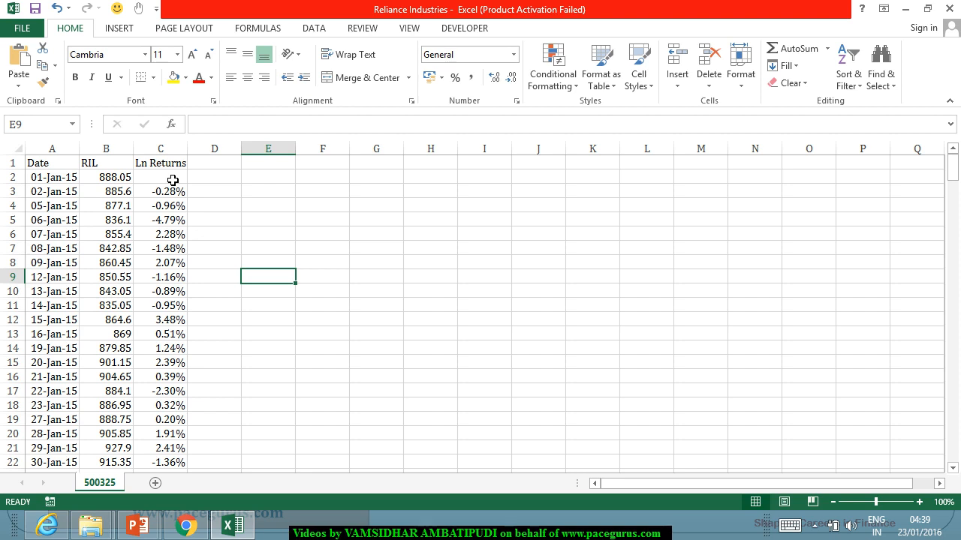
# Step: Enter the label Daily Volatility in F3
pyautogui.click(311, 196)
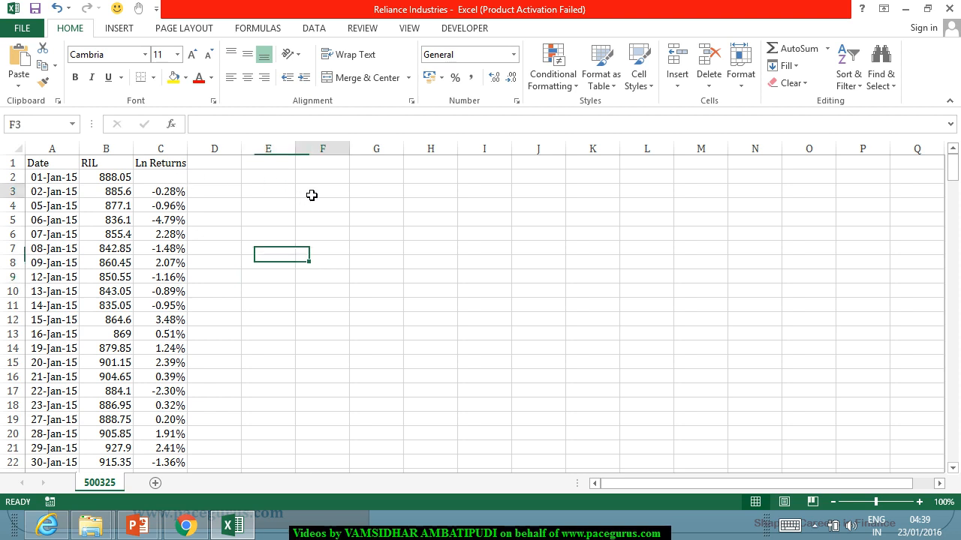
pyautogui.write('Daily Volatility')
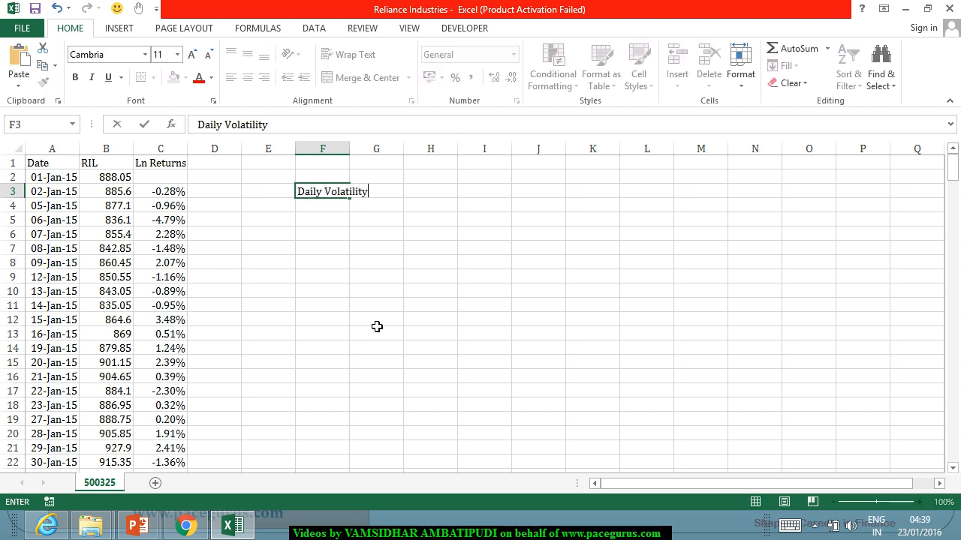
pyautogui.press('Tab')
# Step: Calculate the sample standard deviation of the whole Ln Returns column in G3 with =STDEV.S(C:C)
pyautogui.write('=S')
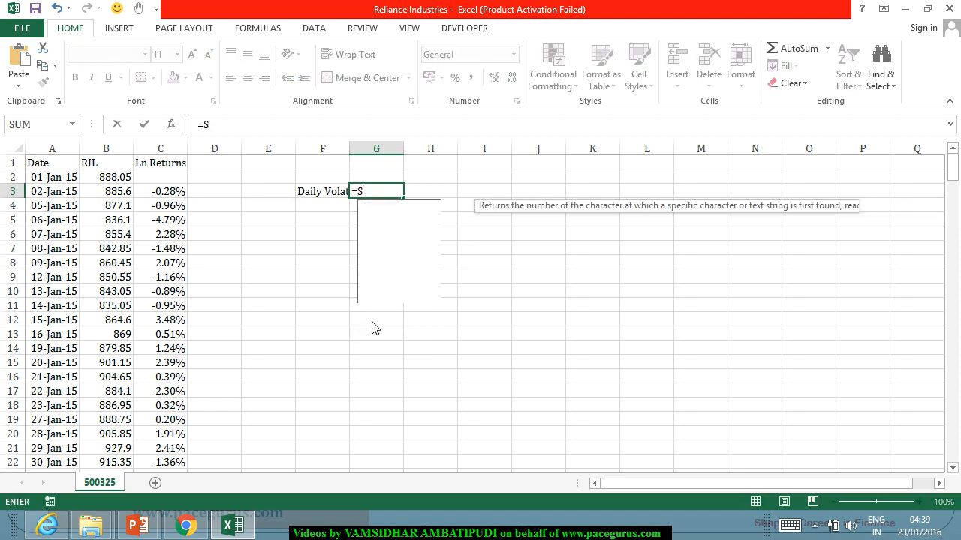
pyautogui.write('tdev')
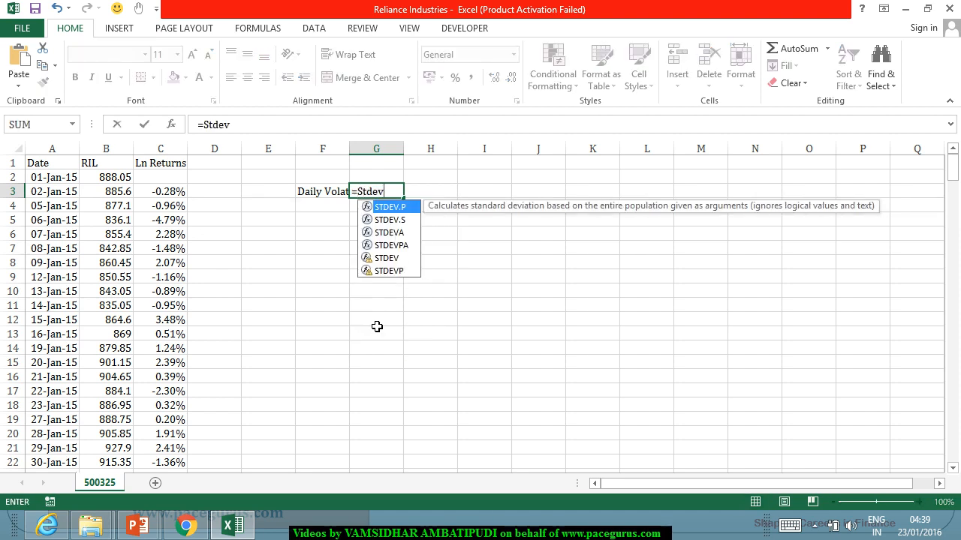
pyautogui.press('Down')
pyautogui.press('Tab')
pyautogui.click(159, 155)
pyautogui.write(')')
pyautogui.press('Return')
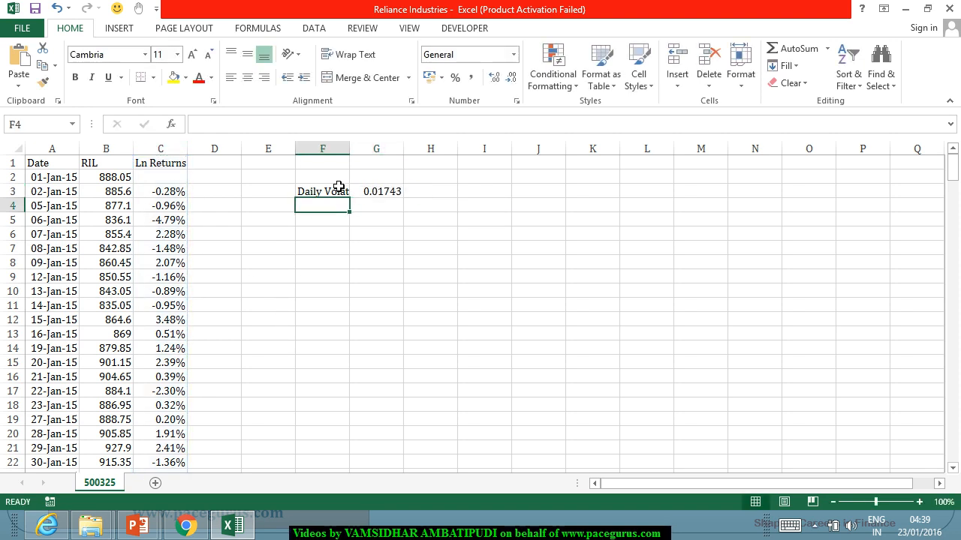
# Step: Widen column F to fit its label and format G3 as a percentage with two decimal places
pyautogui.moveTo(349, 149); pyautogui.dragTo(371, 149)
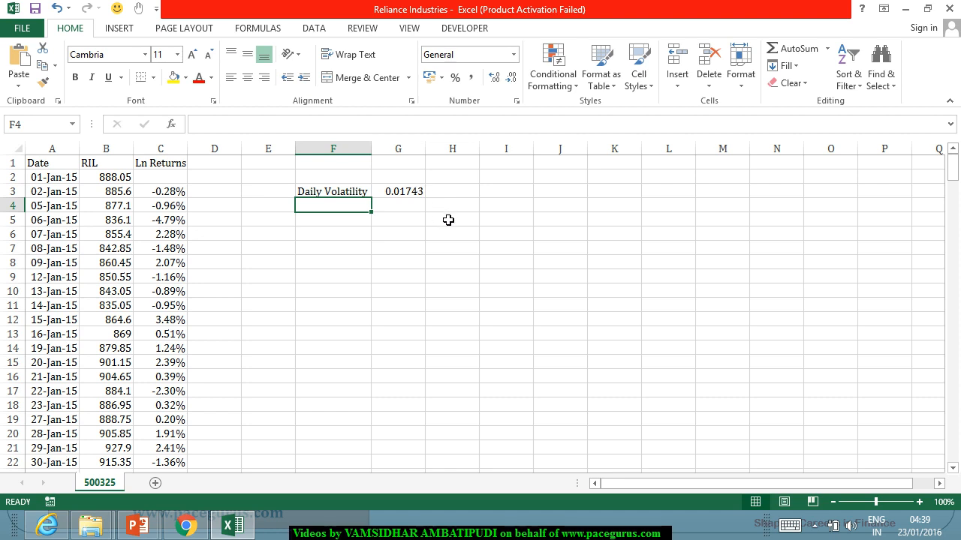
pyautogui.click(414, 194)
pyautogui.click(454, 81)
pyautogui.click(494, 77)
pyautogui.click(494, 77)
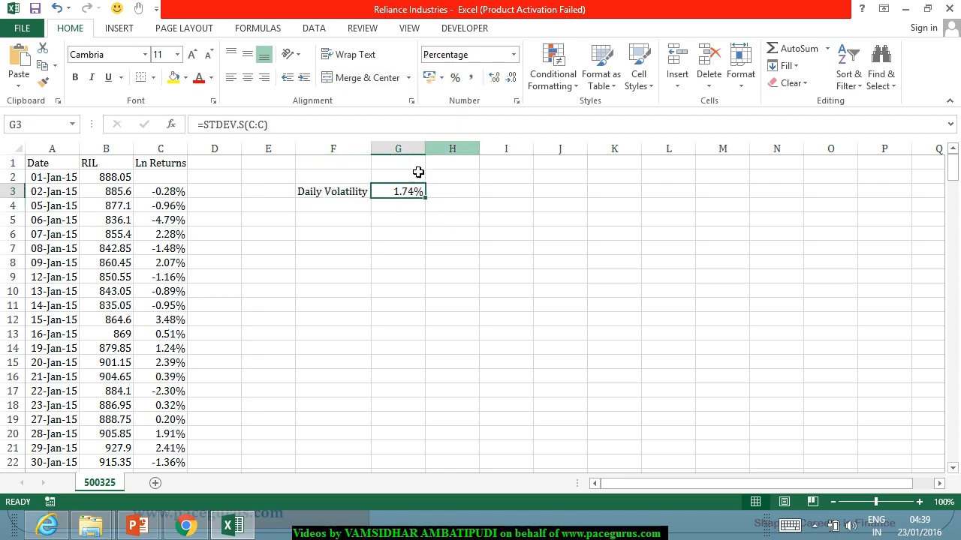
# Step: Enter the label Annual Volatility in F4
pyautogui.click(328, 207)
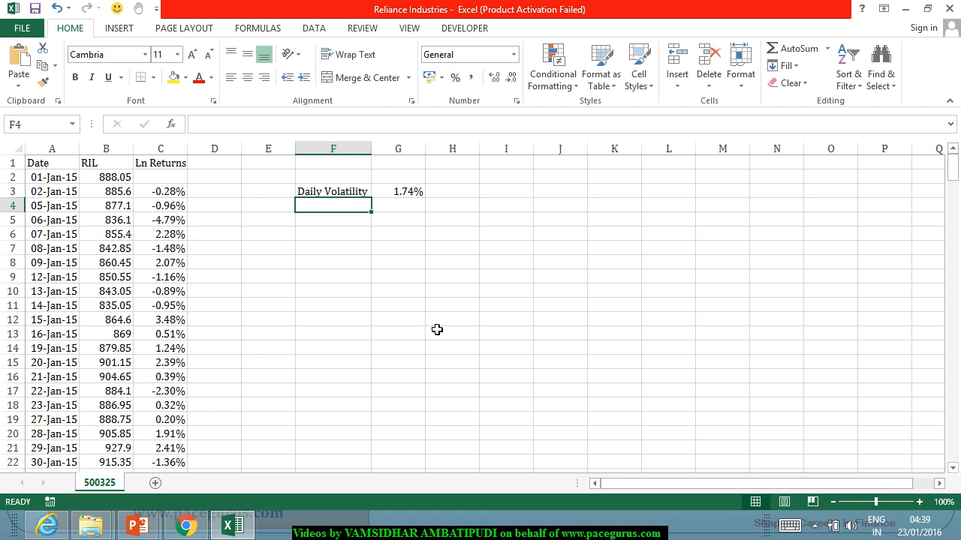
pyautogui.write('Annual ')
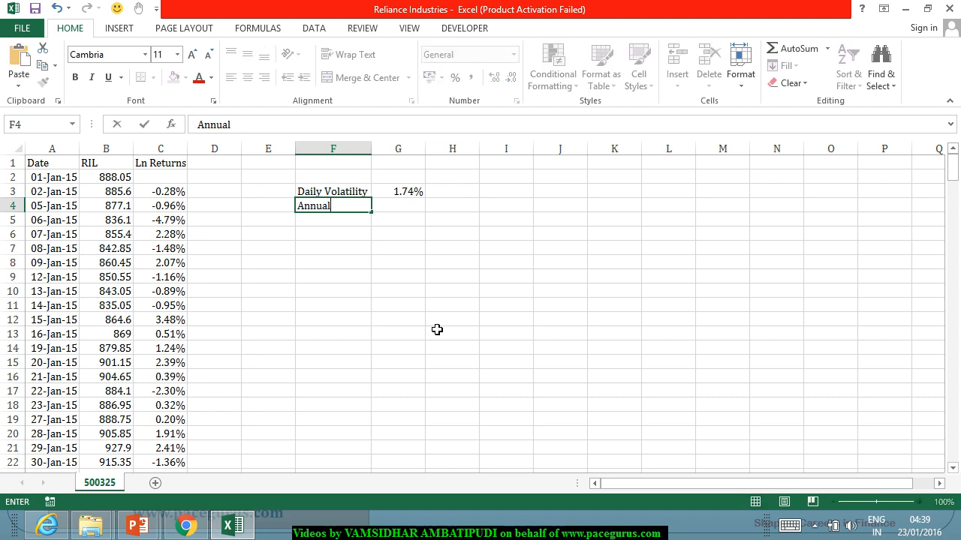
pyautogui.write('Volatility')
pyautogui.press('Tab')
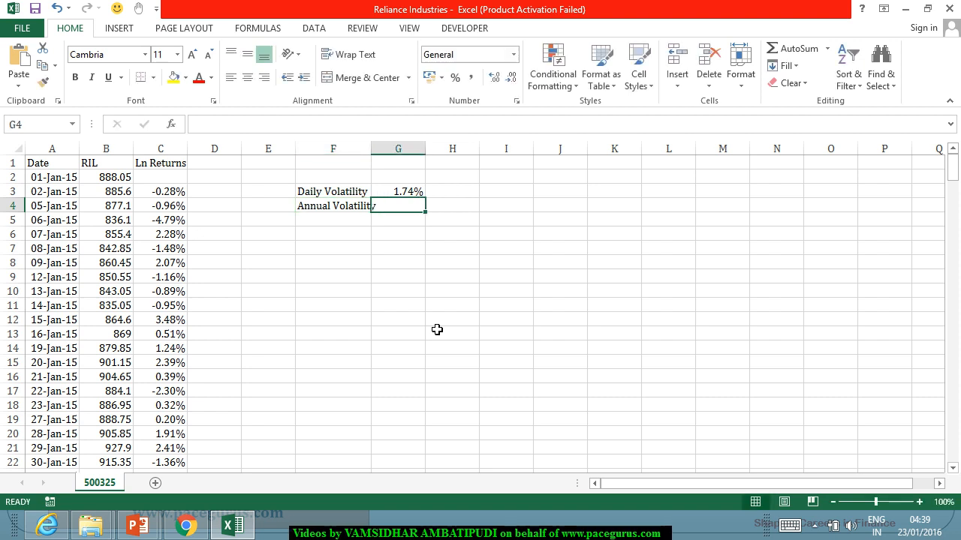
# Step: Calculate the annual volatility in G4 with =G3*SQRT(COUNT(C:C))
pyautogui.write('=')
pyautogui.press('Up')
pyautogui.write('*')
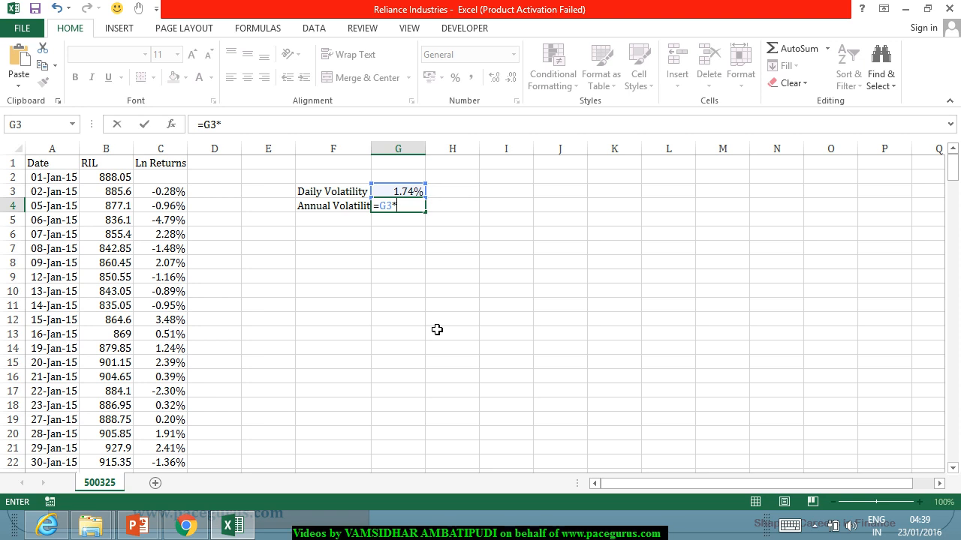
pyautogui.write('Sqrt')
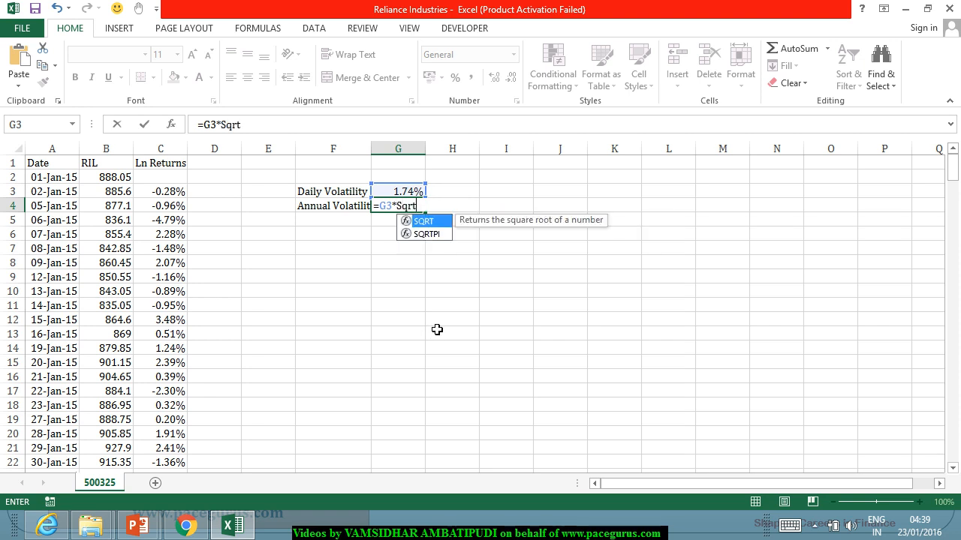
pyautogui.press('Tab')
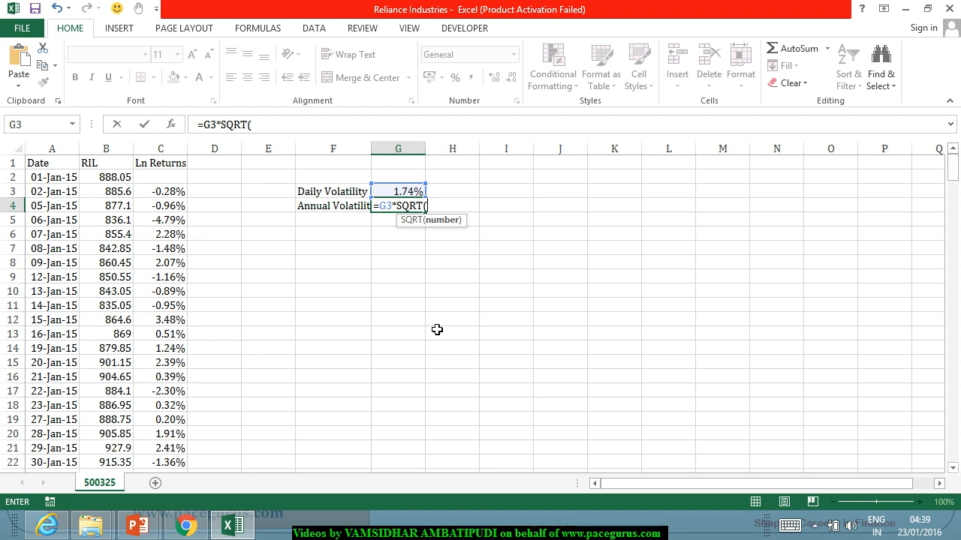
pyautogui.write('count')
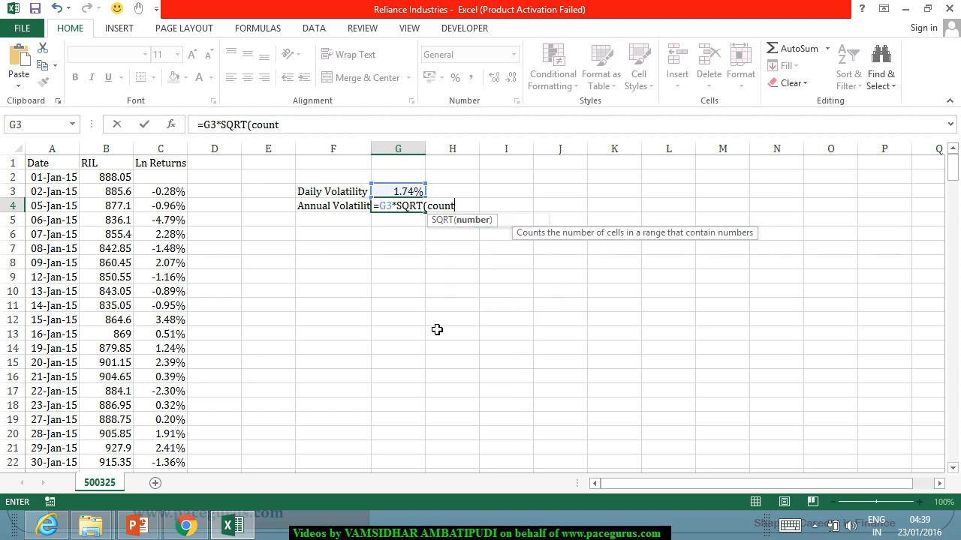
pyautogui.press('Tab')
pyautogui.click(160, 148)
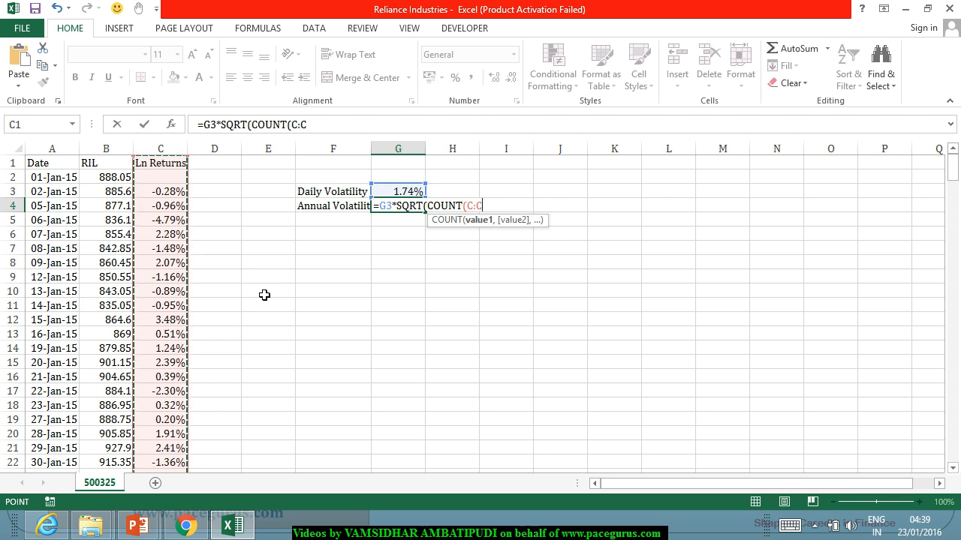
pyautogui.write('))')
pyautogui.press('Return')
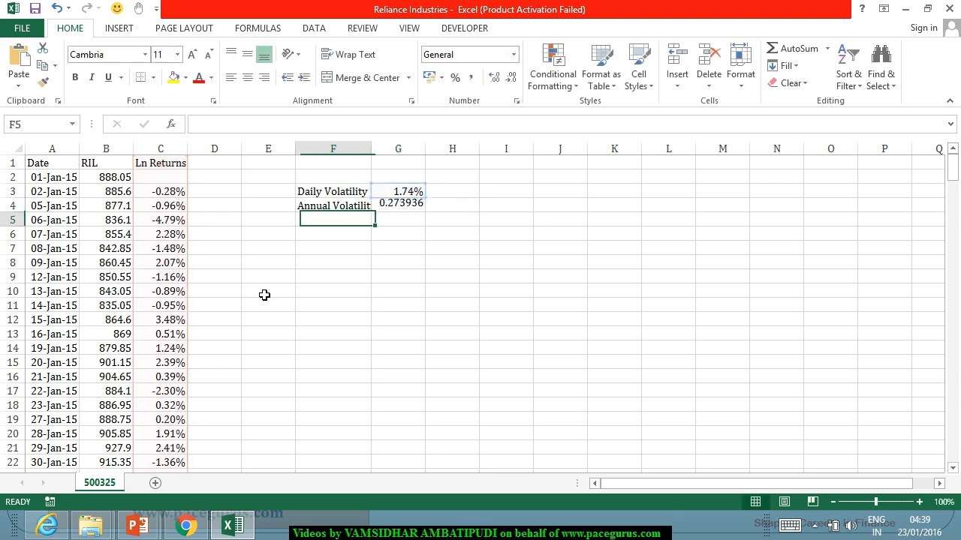
# Step: Widen column F to fit the Annual Volatility label and format G4 as a percentage with two decimal places
pyautogui.doubleClick(371, 150)
pyautogui.click(425, 206)
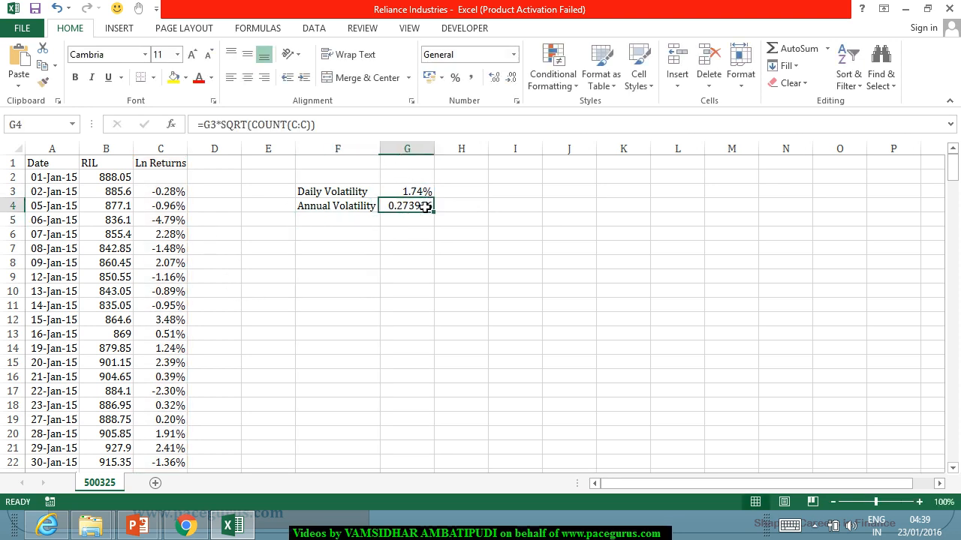
pyautogui.click(454, 77)
pyautogui.click(495, 78)
pyautogui.click(498, 80)
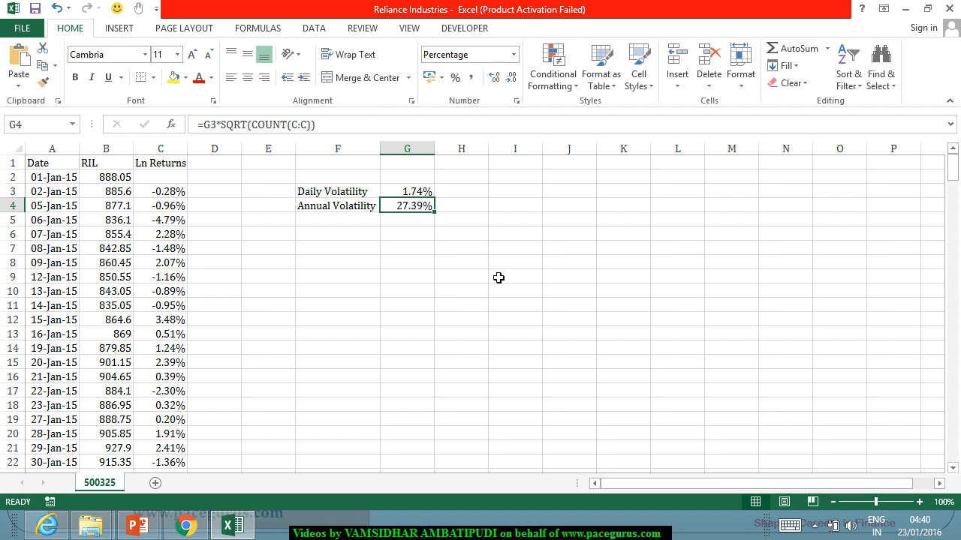
pyautogui.click(389, 277)
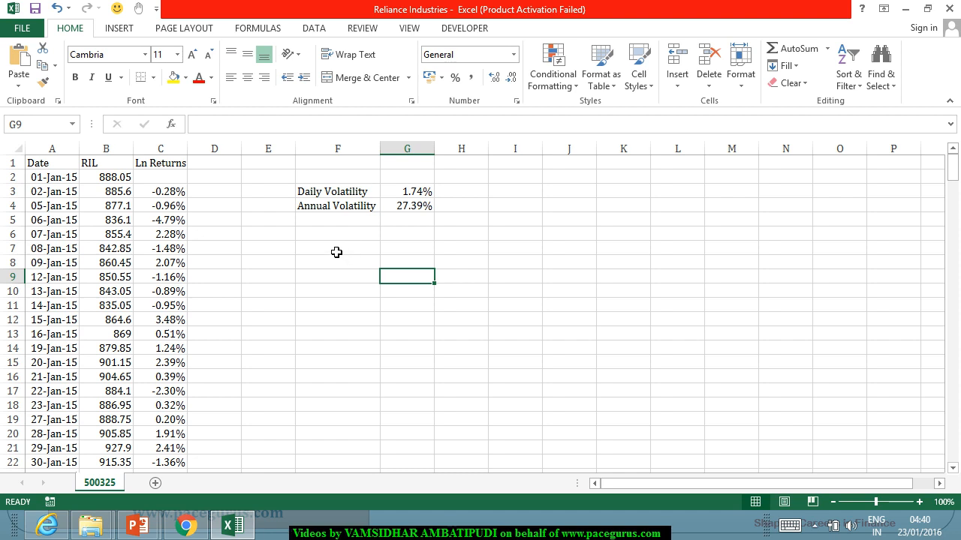
# Step: Enter the labels Equity Value in J1 and Equity Volatility in J2, and widen column J to fit them
pyautogui.click(553, 171)
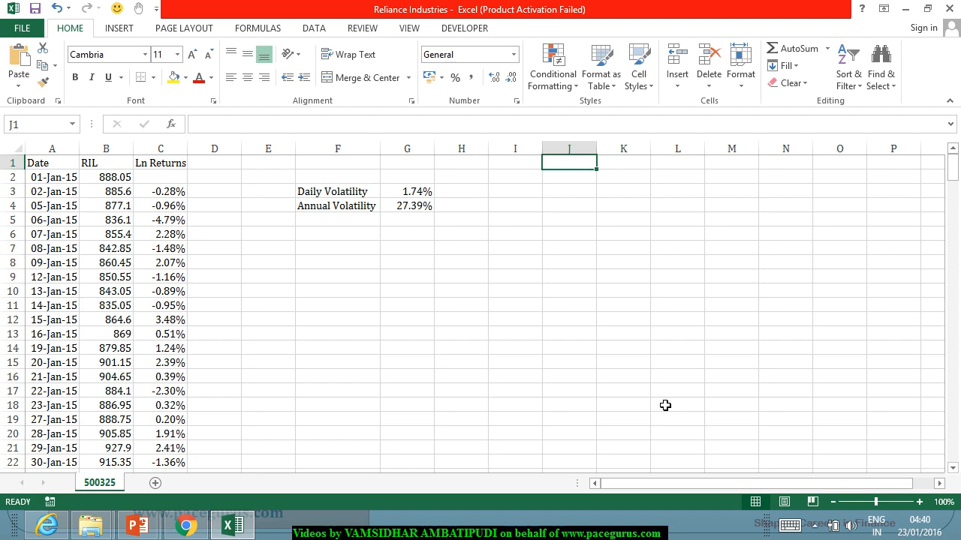
pyautogui.write('Equity')
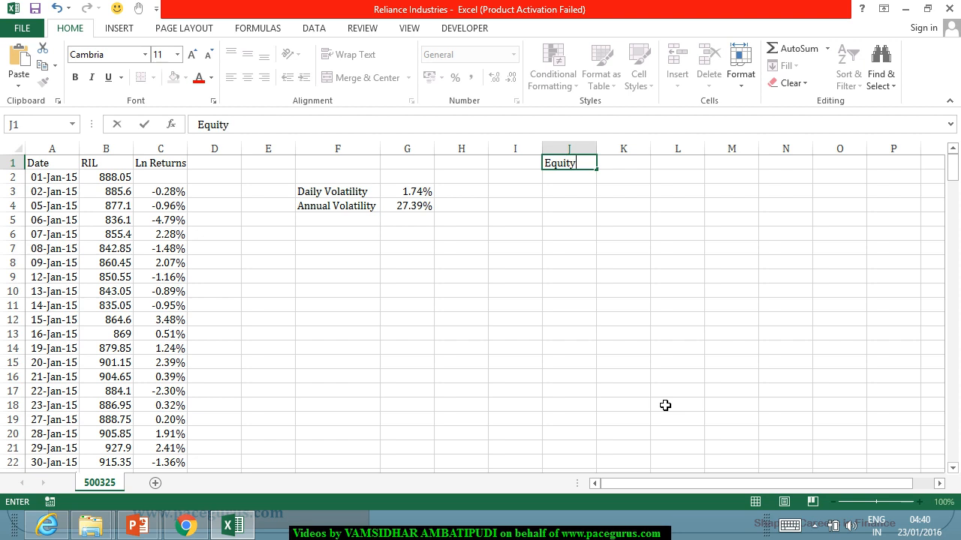
pyautogui.write(' Value')
pyautogui.press('Return')
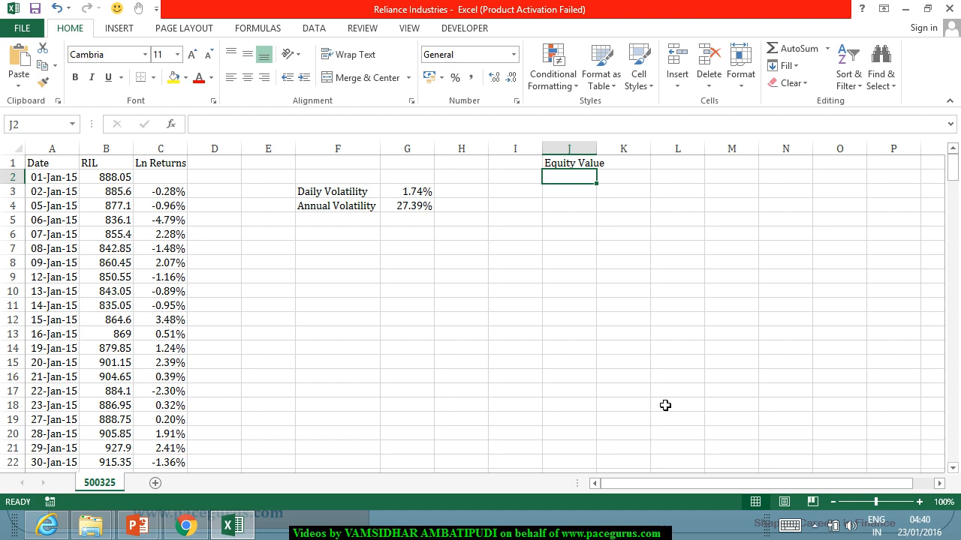
pyautogui.write('Equity ')
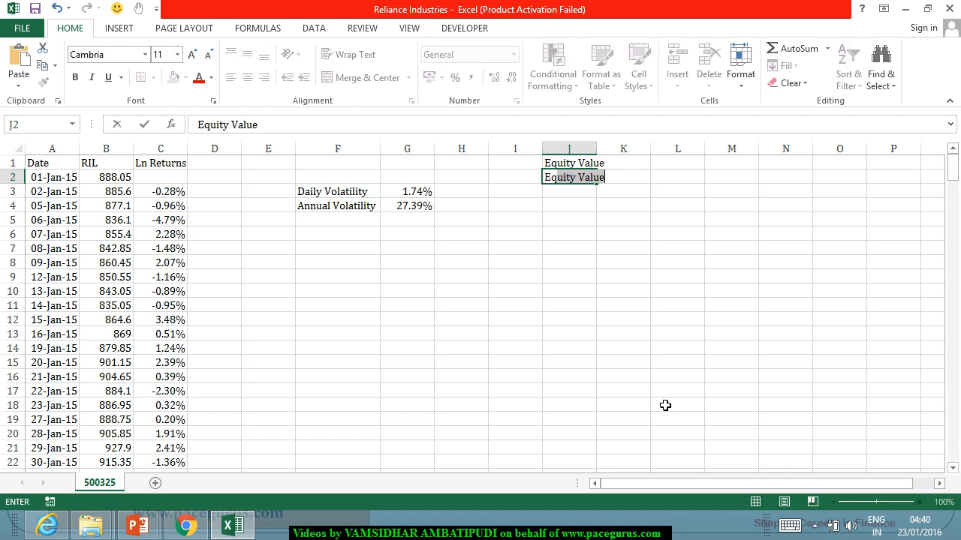
pyautogui.write('V')
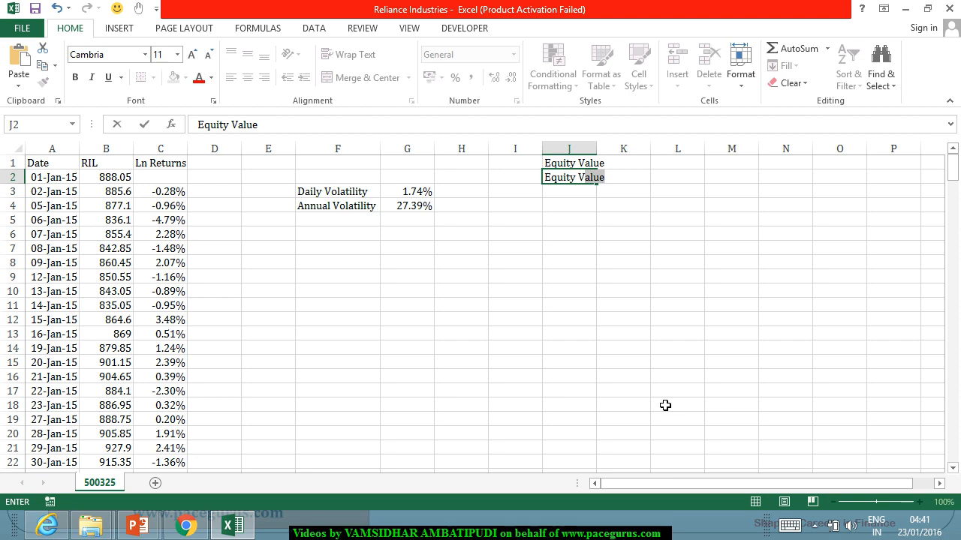
pyautogui.write('olatility')
pyautogui.press('Return')
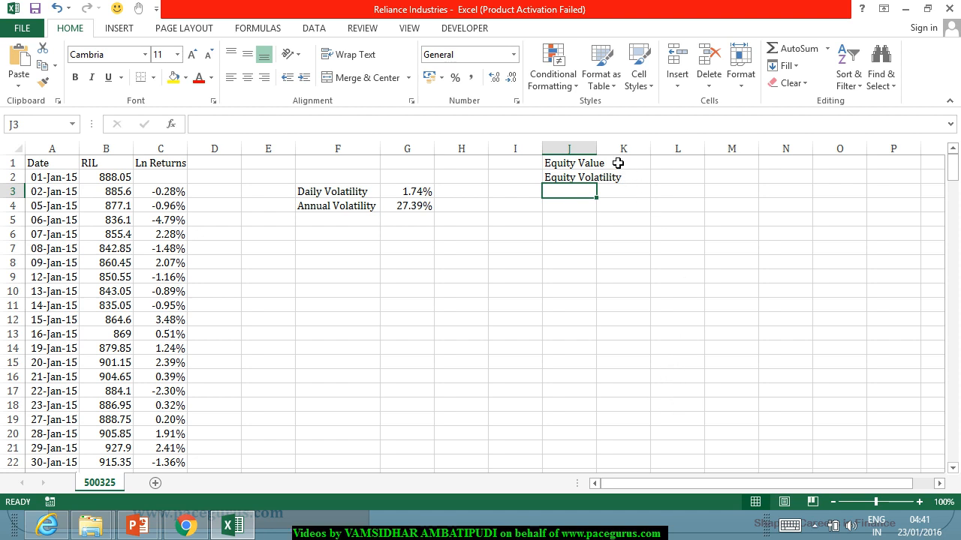
pyautogui.doubleClick(597, 149)
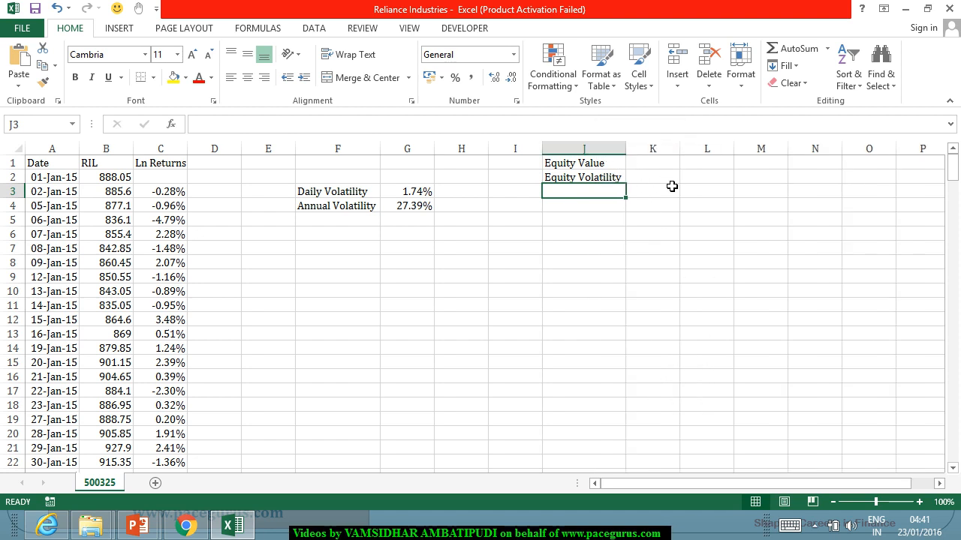
# Step: Link the equity volatility in K2 to the annual volatility with =G4
pyautogui.click(671, 182)
pyautogui.write('=')
pyautogui.click(401, 209)
pyautogui.press('Return')
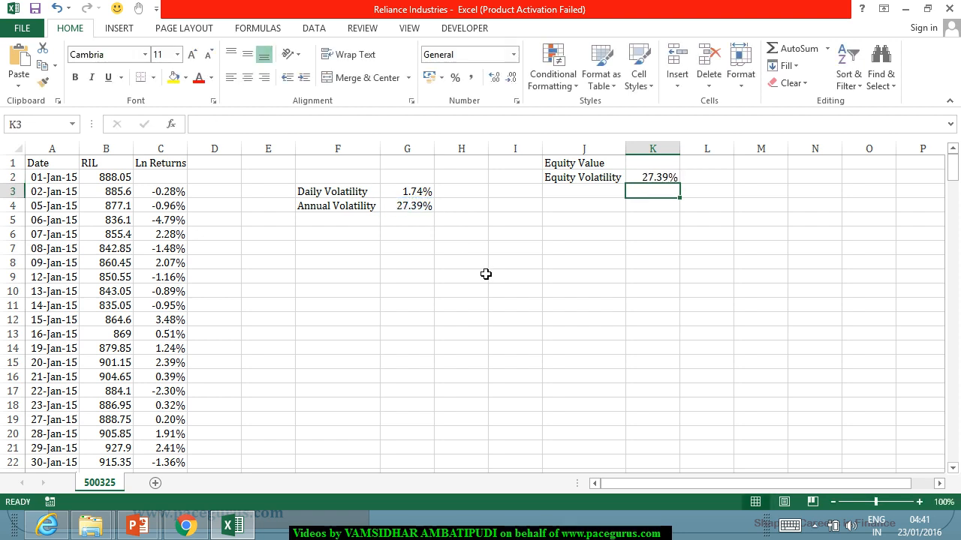
# Step: Enter the label Liabilities in J3
pyautogui.click(568, 191)
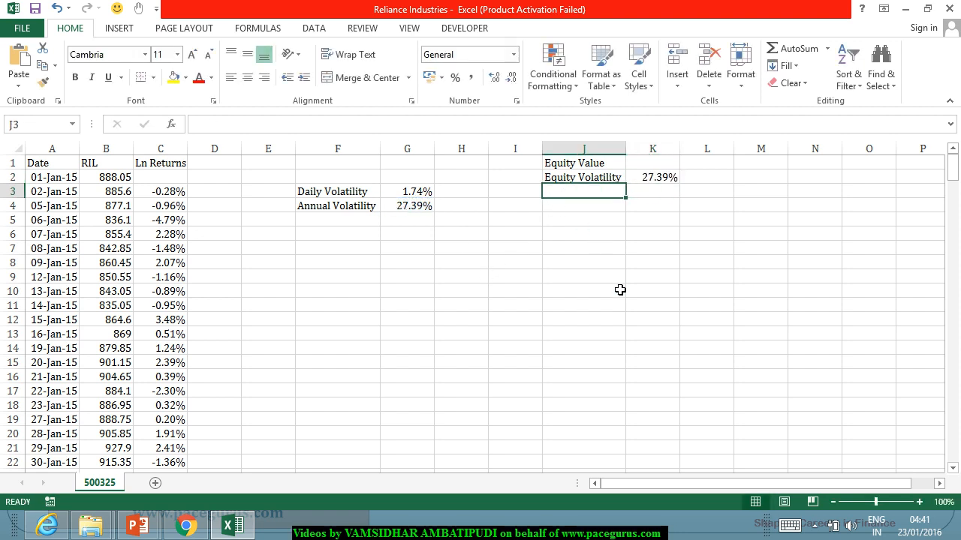
pyautogui.write('Liabil')
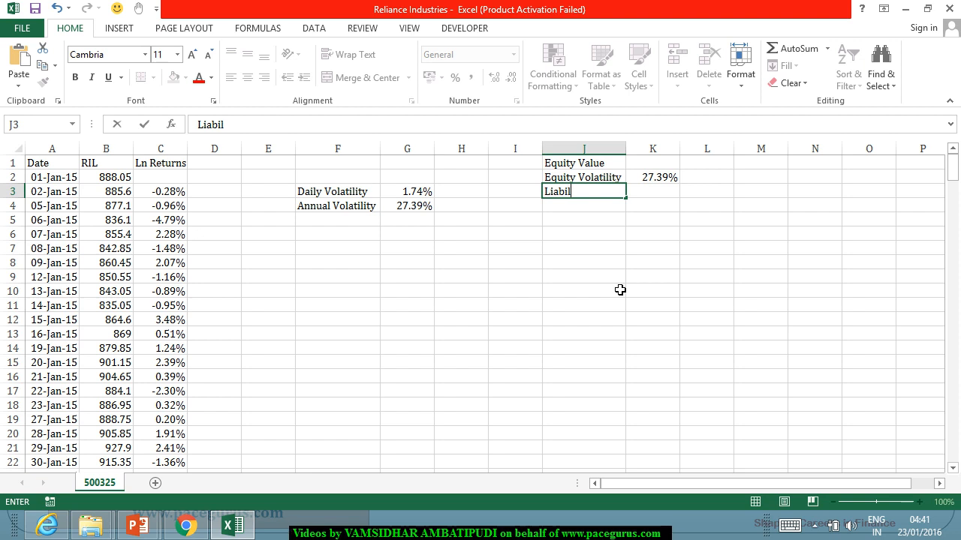
pyautogui.write('ities')
pyautogui.press('Return')
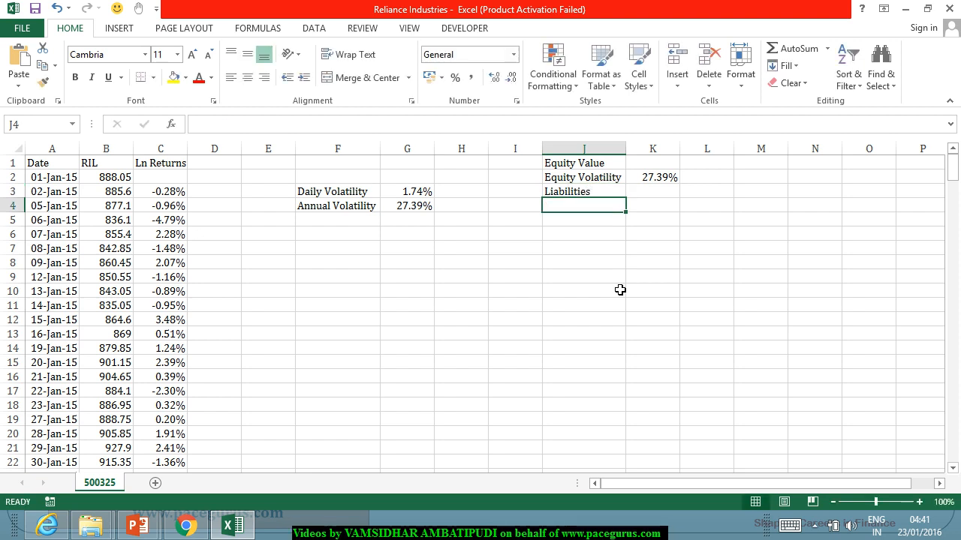
# Step: Enter the label Risk free rate in J4 and the rate 7.25% in K4
pyautogui.write('Risk free rate')
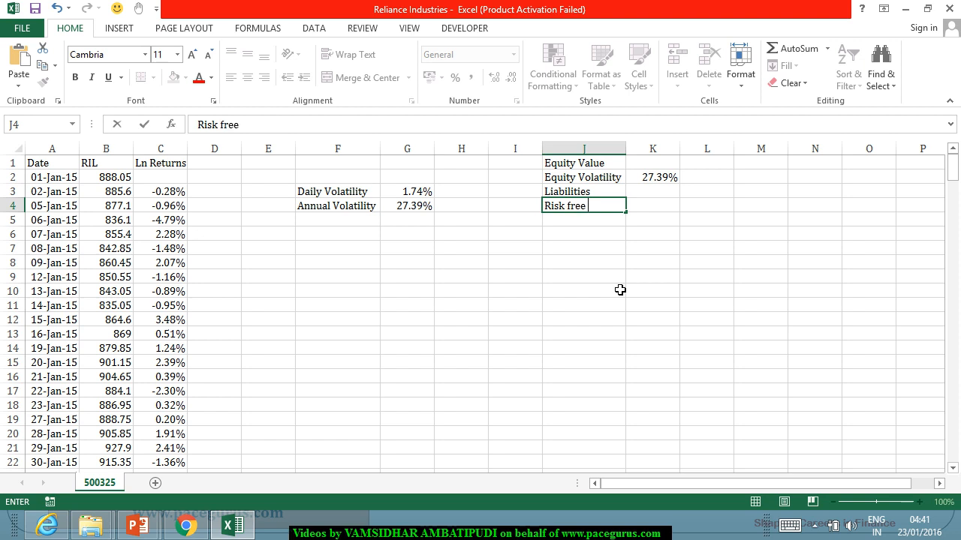
pyautogui.press('Return')
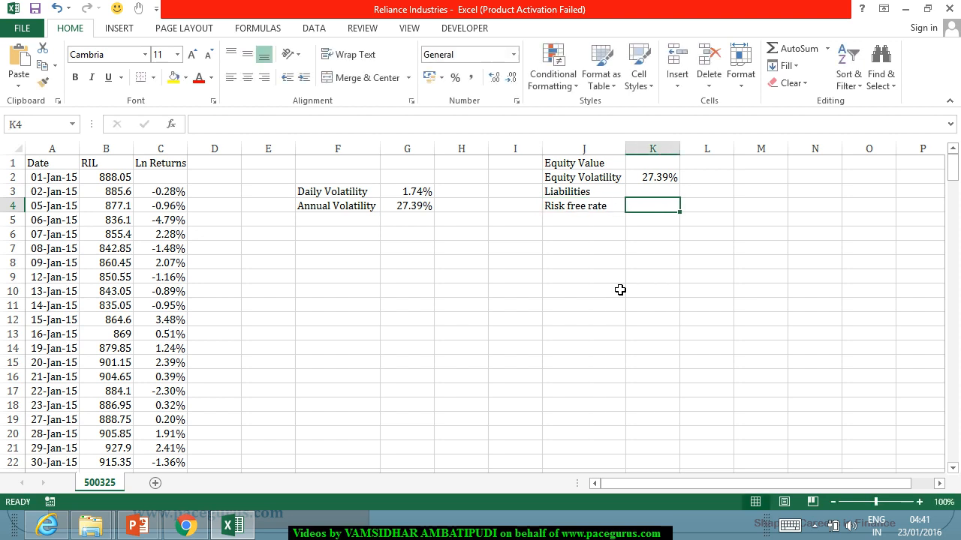
pyautogui.write('7.25%')
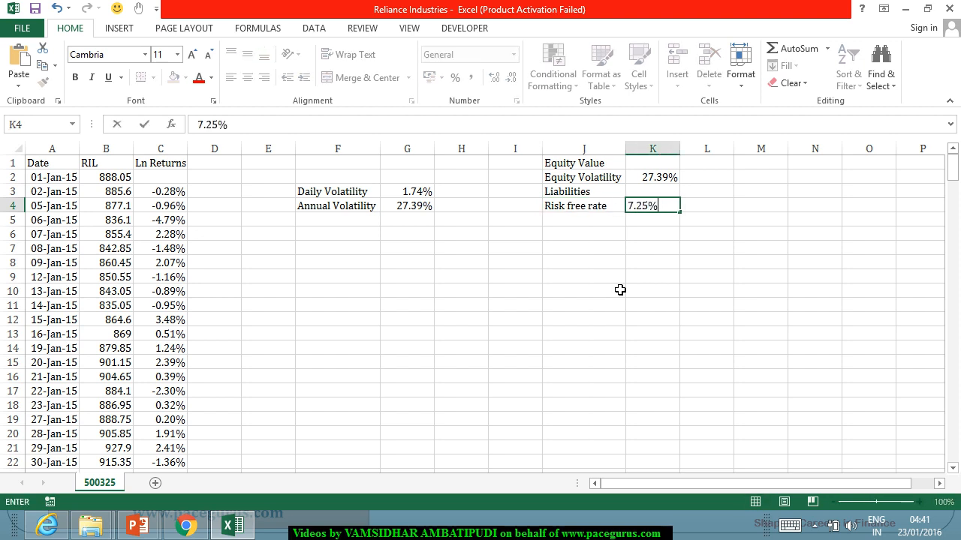
pyautogui.press('Return')
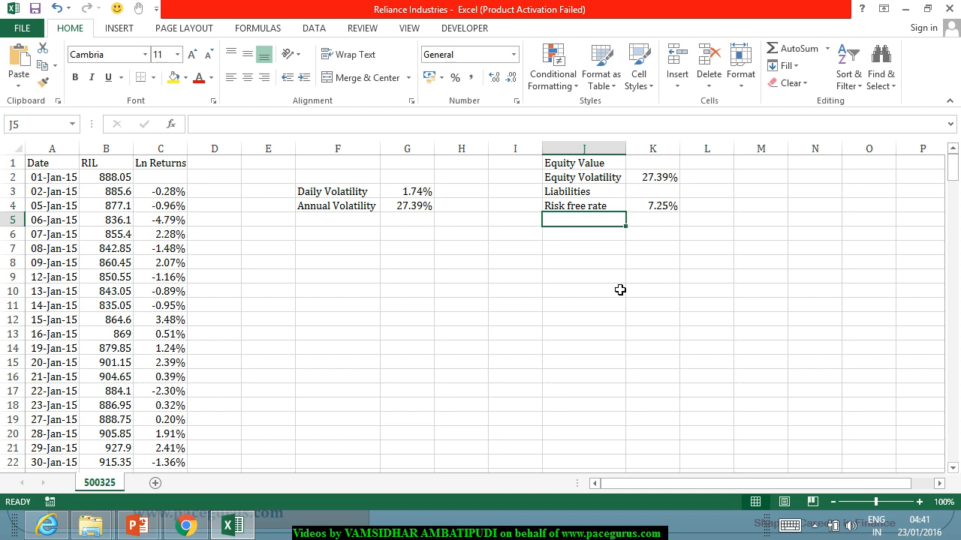
# Step: Enter the label T-t in J5 with the value 1 in K5
pyautogui.write('T-t')
pyautogui.press('Tab')
pyautogui.write('1')
pyautogui.press('Return')
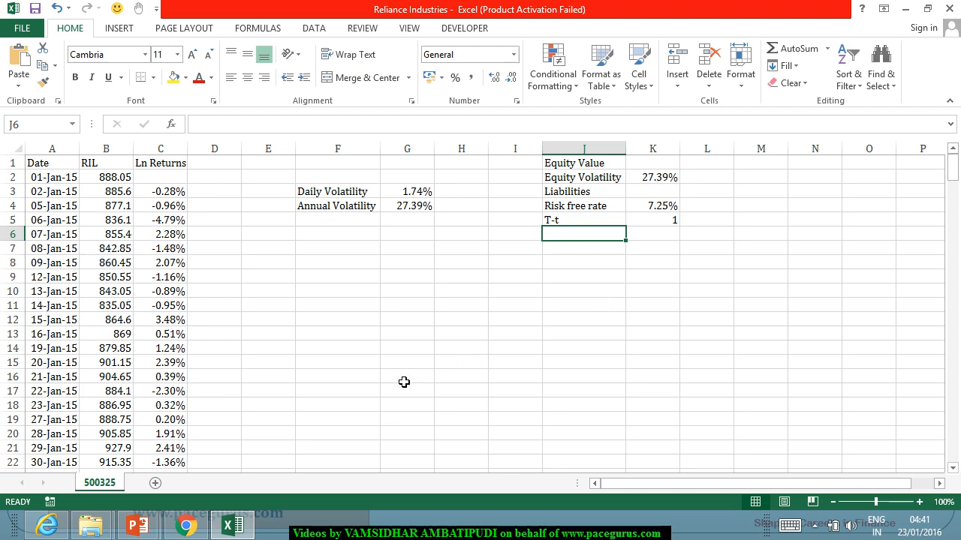
# Step: Switch to the Reliance 2014-15 annual report PDF in Chrome and look through its opening pages for the financial figures
pyautogui.click(188, 522)
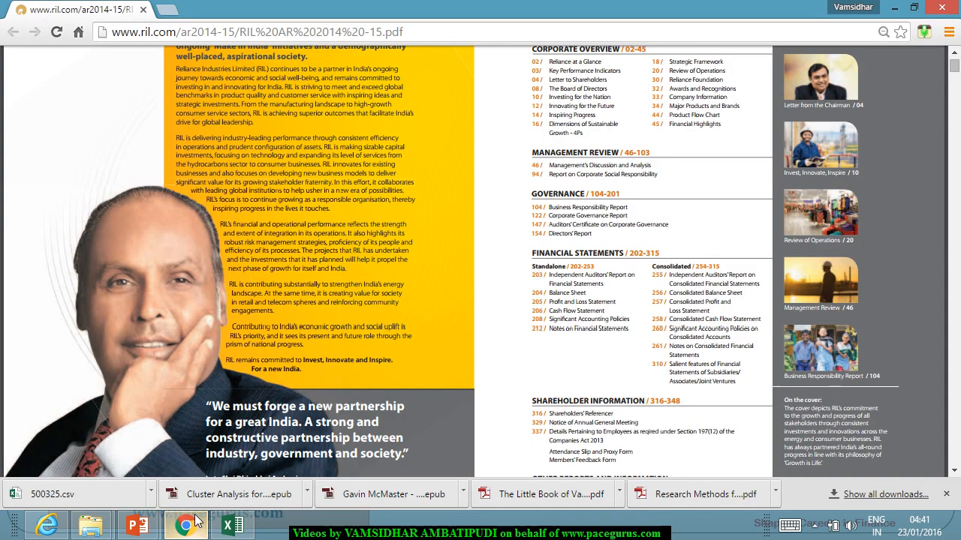
pyautogui.scroll(-8, 514, 276)
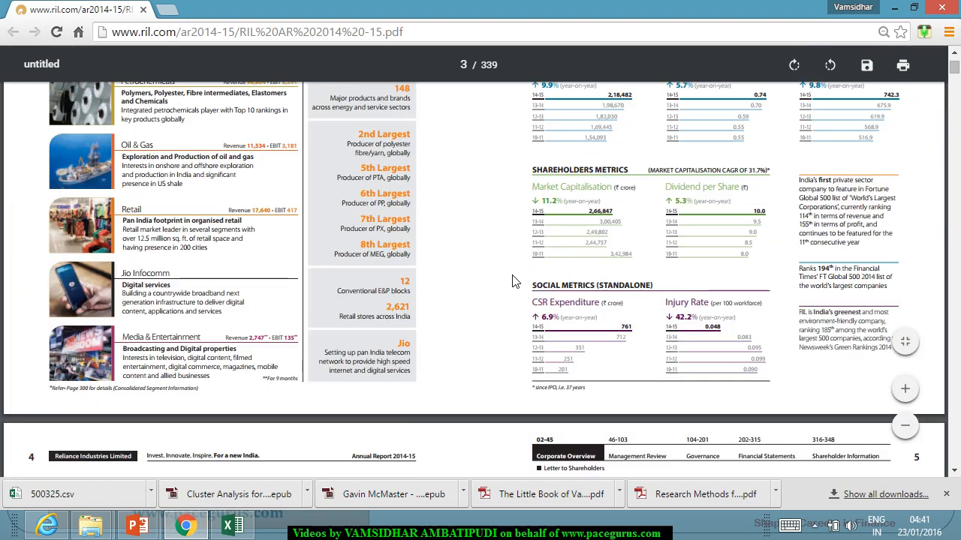
pyautogui.scroll(3, 515, 279)
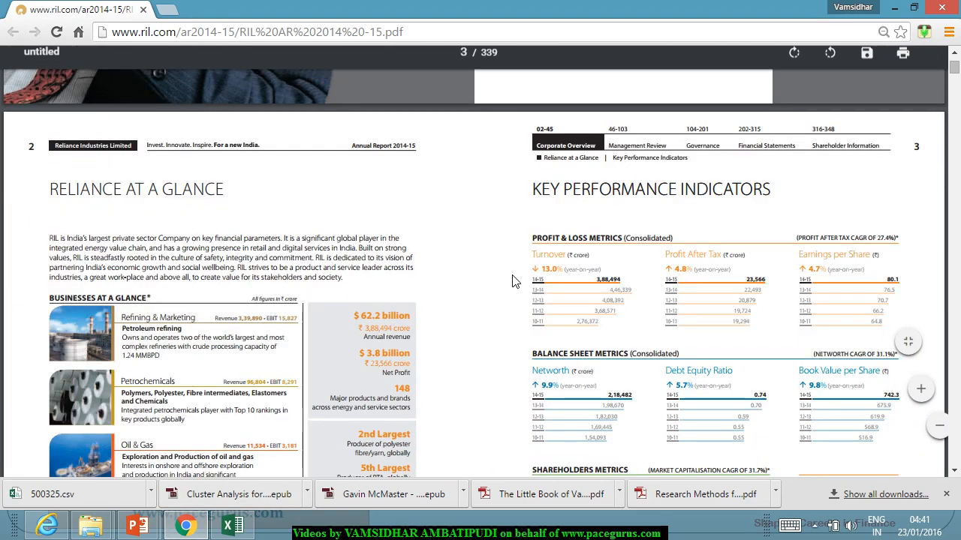
pyautogui.scroll(-1, 514, 283)
pyautogui.scroll(-20, 511, 283)
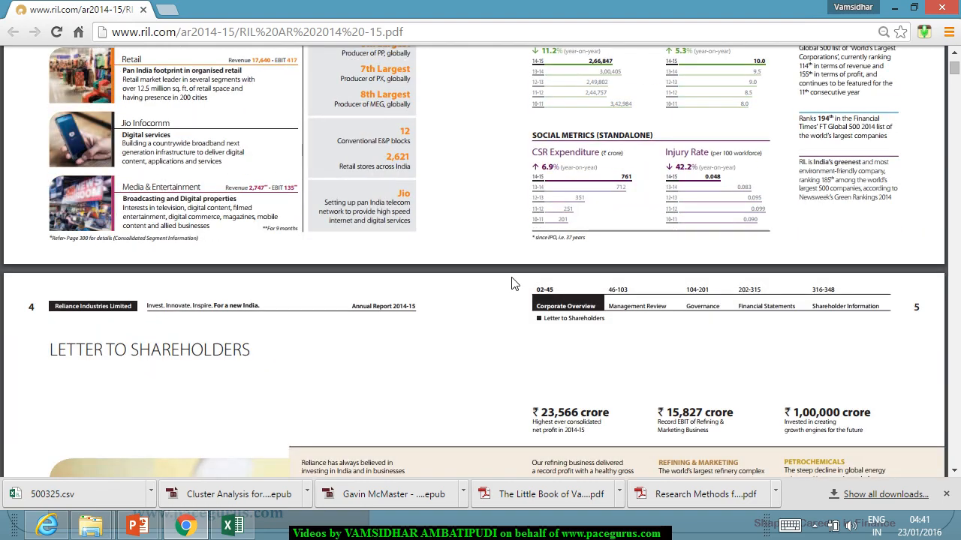
pyautogui.scroll(-8, 511, 289)
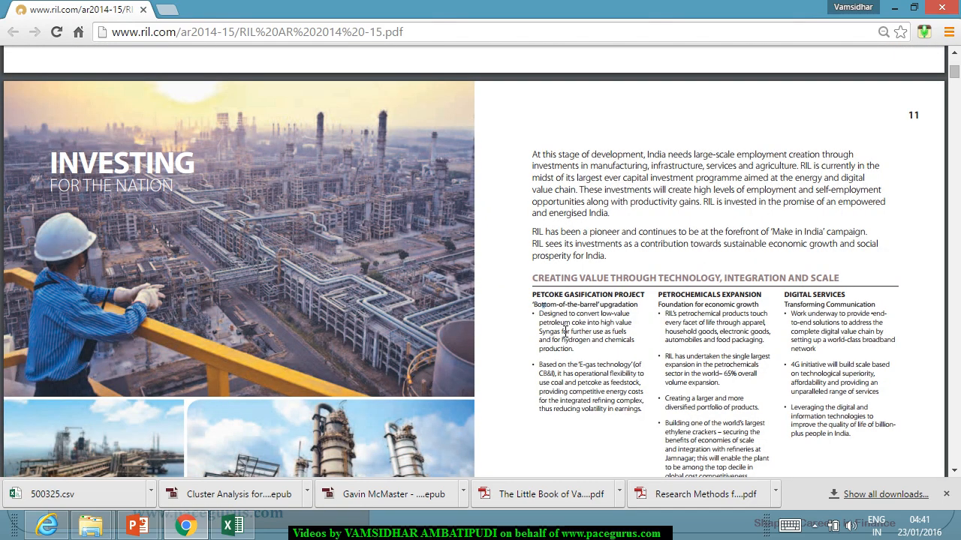
# Step: Search the annual report for Balance Sheet and go through the matches to the standalone balance sheet as at 31st March, 2015
pyautogui.hotkey('ctrl', 'f')
pyautogui.write('Bal')
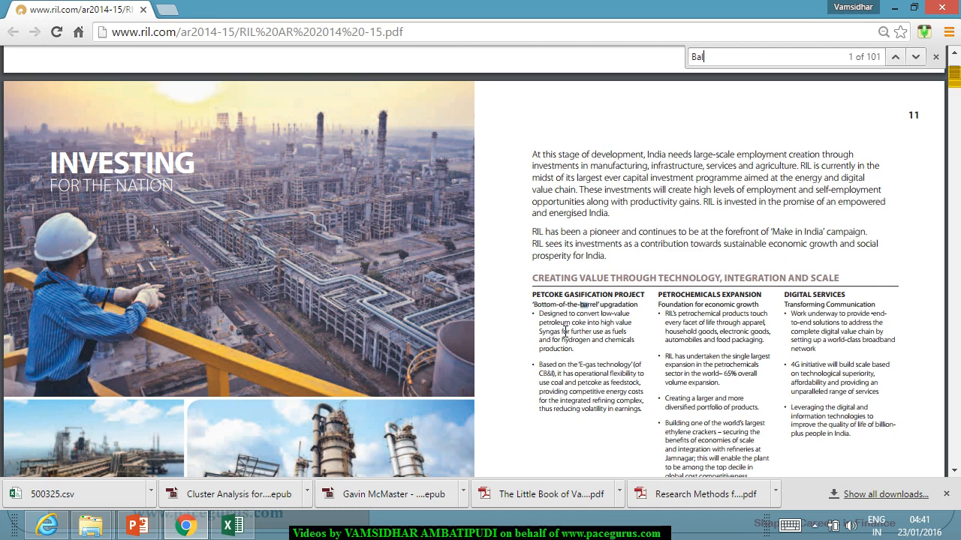
pyautogui.write('ance ')
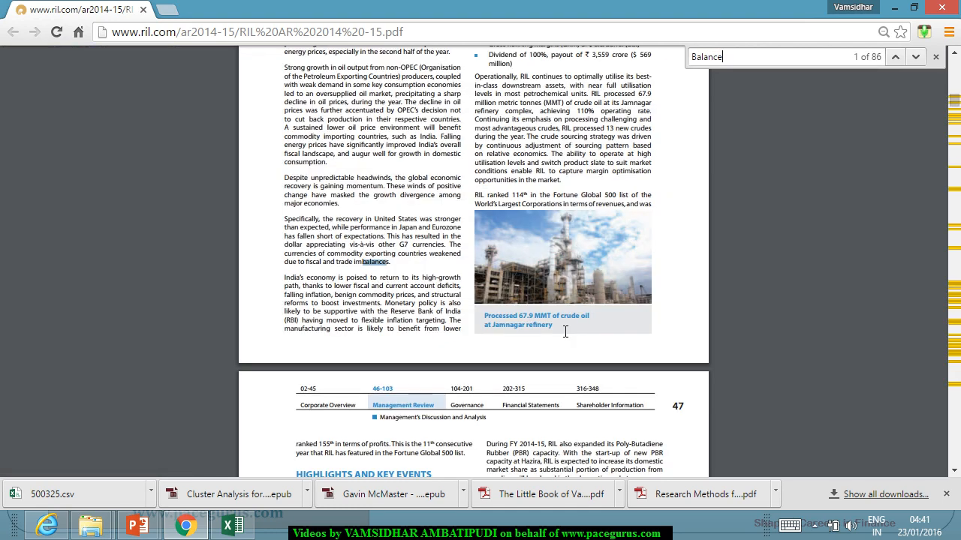
pyautogui.write('Sheet')
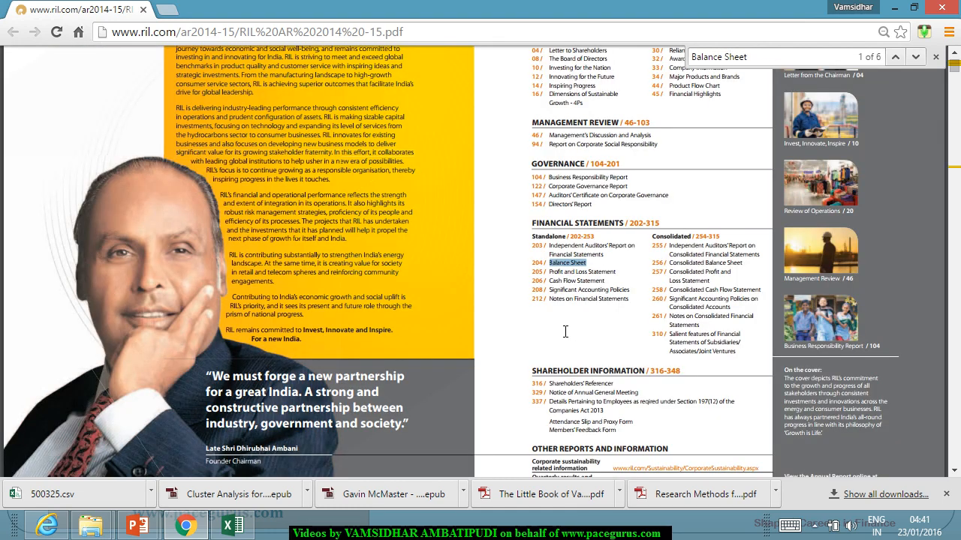
pyautogui.press('Return')
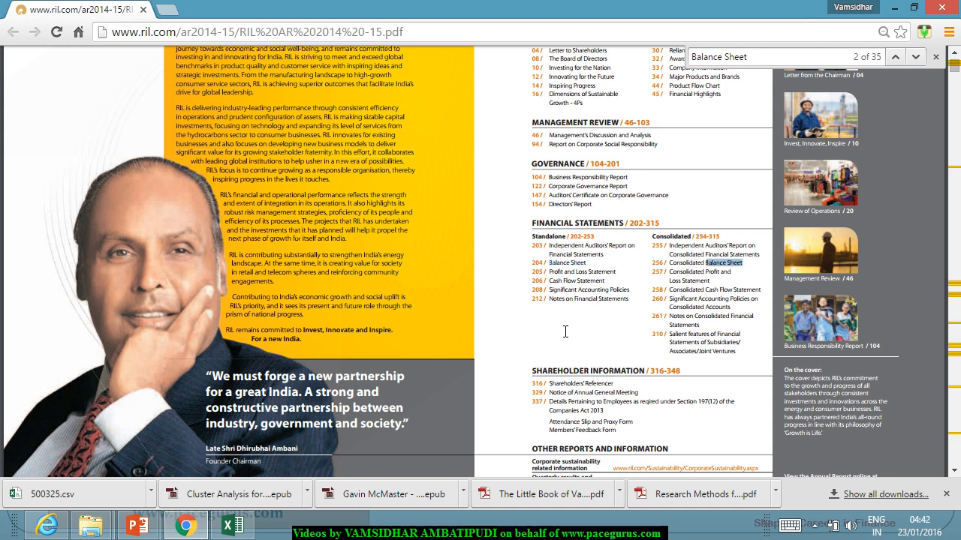
pyautogui.press('Return')
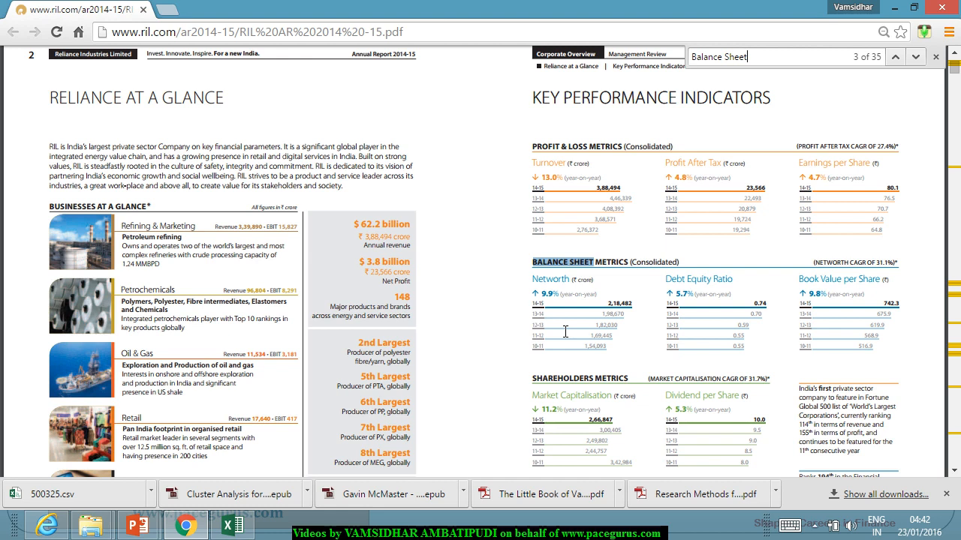
pyautogui.press('Return')
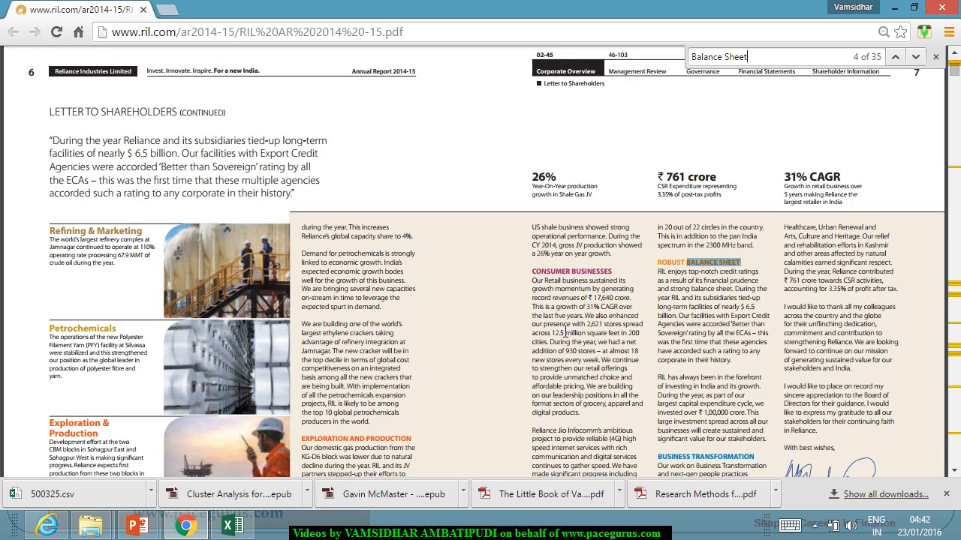
pyautogui.press('Return')
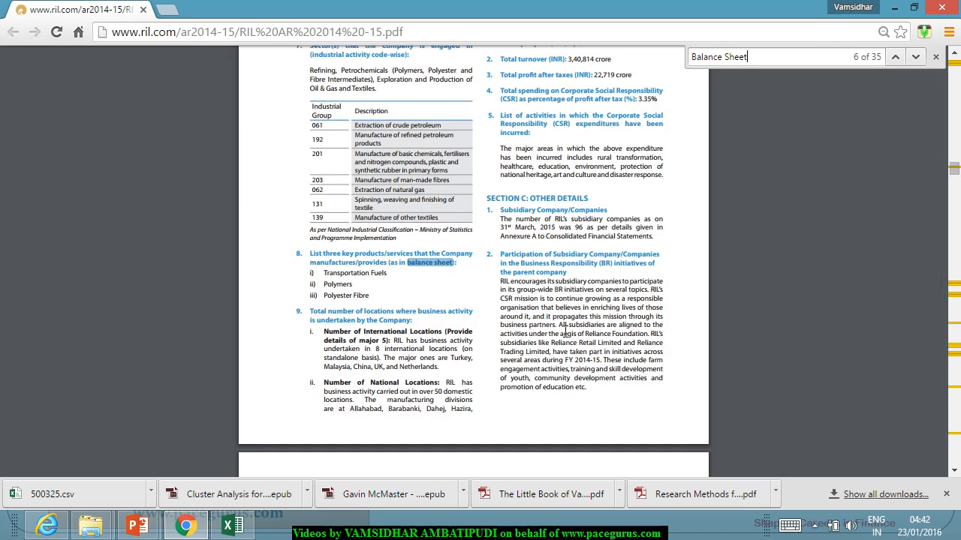
pyautogui.press('Return')
pyautogui.press('Return')
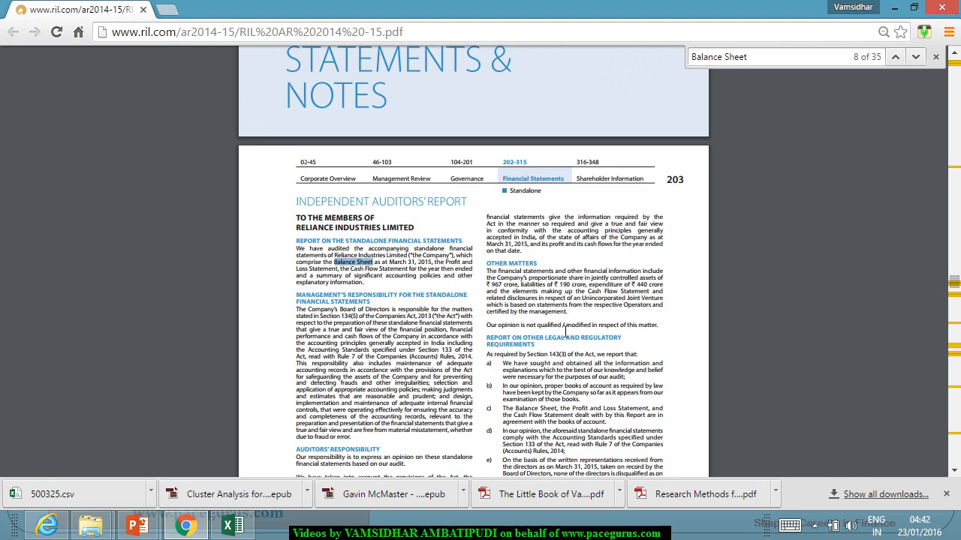
pyautogui.press('Return')
pyautogui.press('Return')
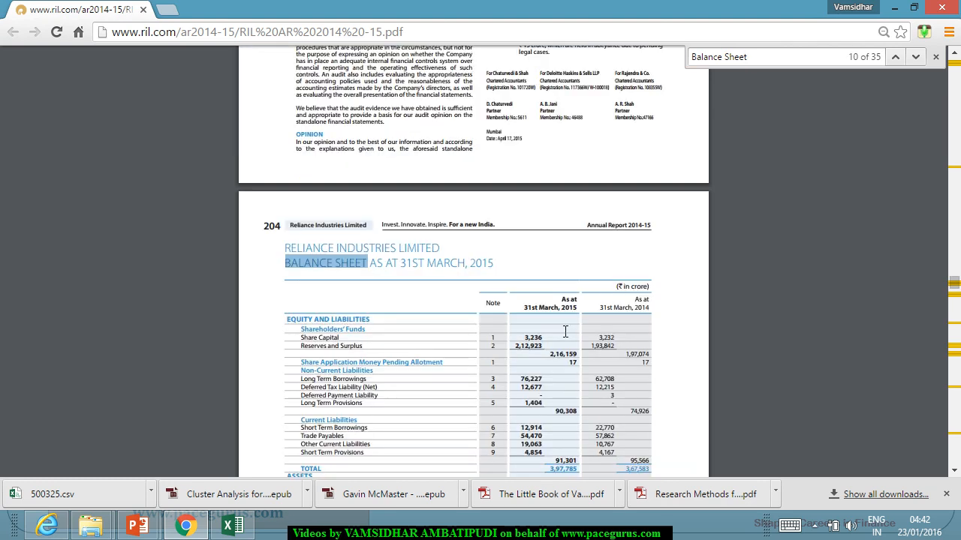
# Step: Examine the balance sheet's liabilities section, highlighting the currency unit and the 31st March, 2014 total of non-current liabilities
pyautogui.scroll(-1, 550, 360)
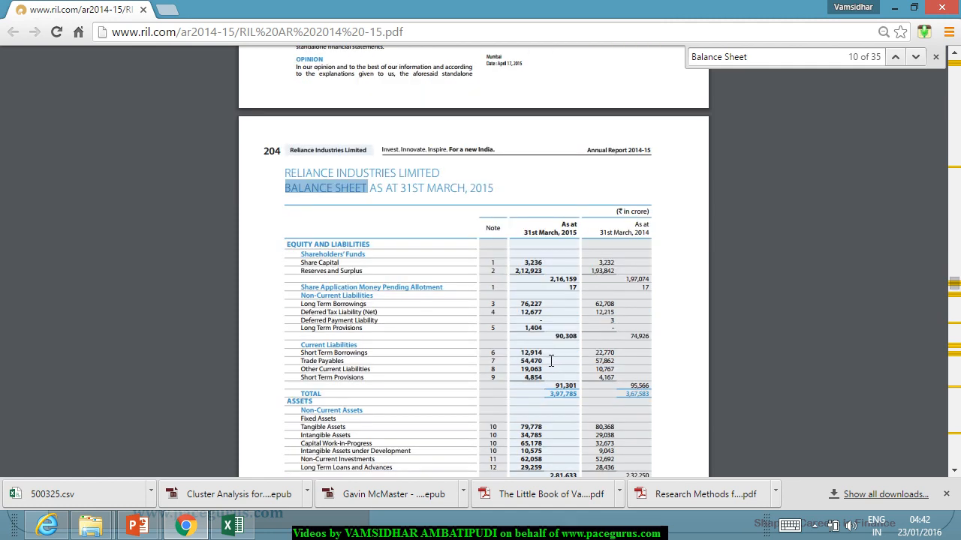
pyautogui.scroll(-1, 551, 360)
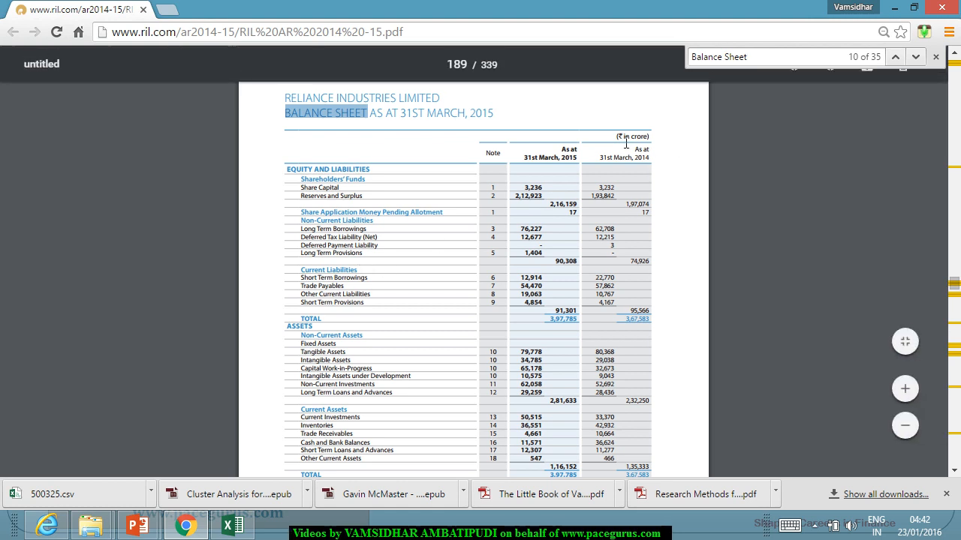
pyautogui.moveTo(617, 137); pyautogui.dragTo(654, 139)
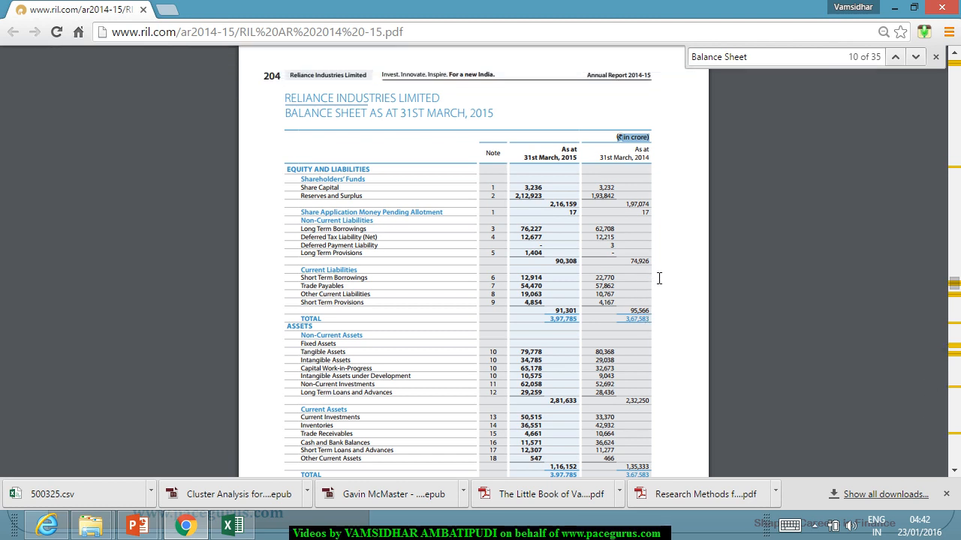
pyautogui.moveTo(632, 262); pyautogui.dragTo(654, 269)
# Step: Switch to the Excel workbook and start a formula for Liabilities in K3, checking the balance sheet figure in the report
pyautogui.hotkey('alt', 'Tab')
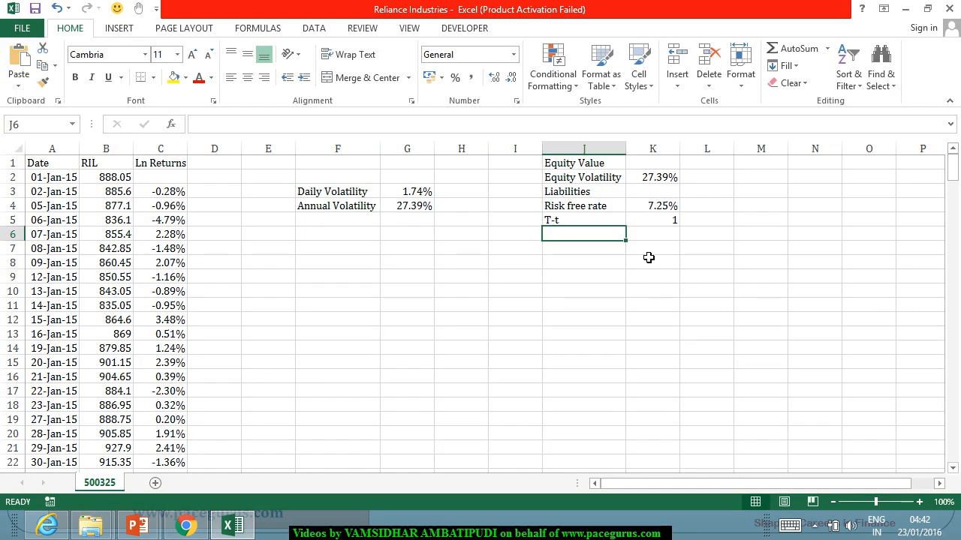
pyautogui.click(653, 193)
pyautogui.write('=')
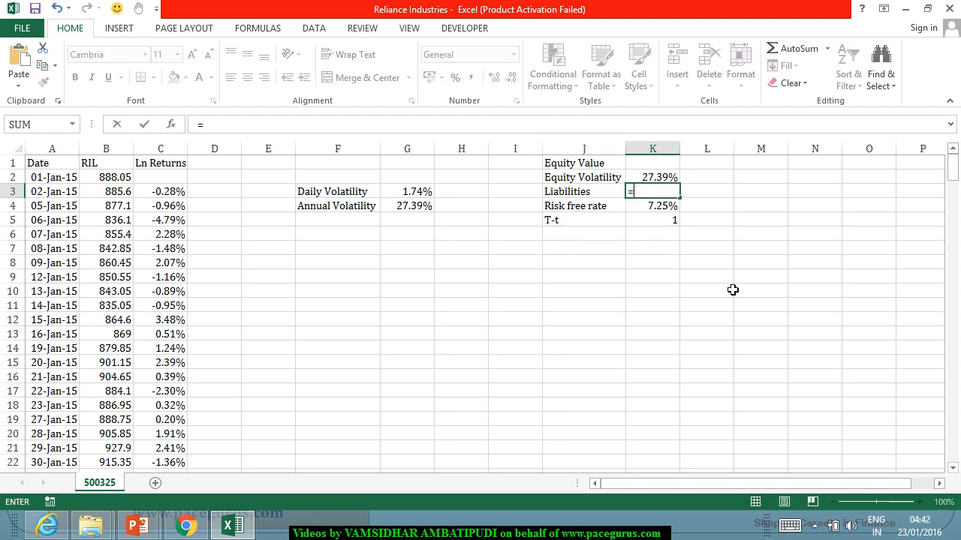
pyautogui.hotkey('alt', 'Tab')
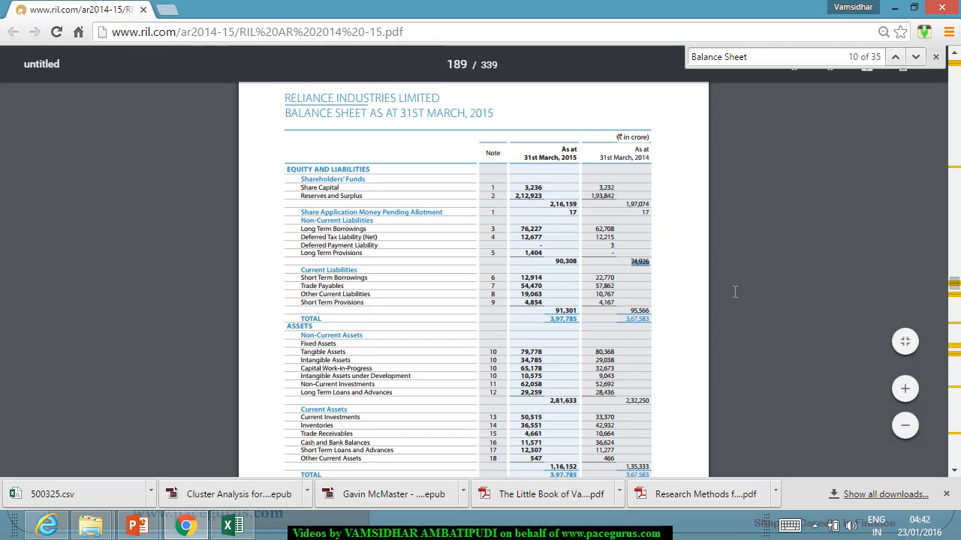
pyautogui.hotkey('alt', 'Tab')
pyautogui.press('Home')
pyautogui.press('Down')
pyautogui.press('Right')
pyautogui.press('BackSpace')
pyautogui.press('BackSpace')
pyautogui.press('Home')
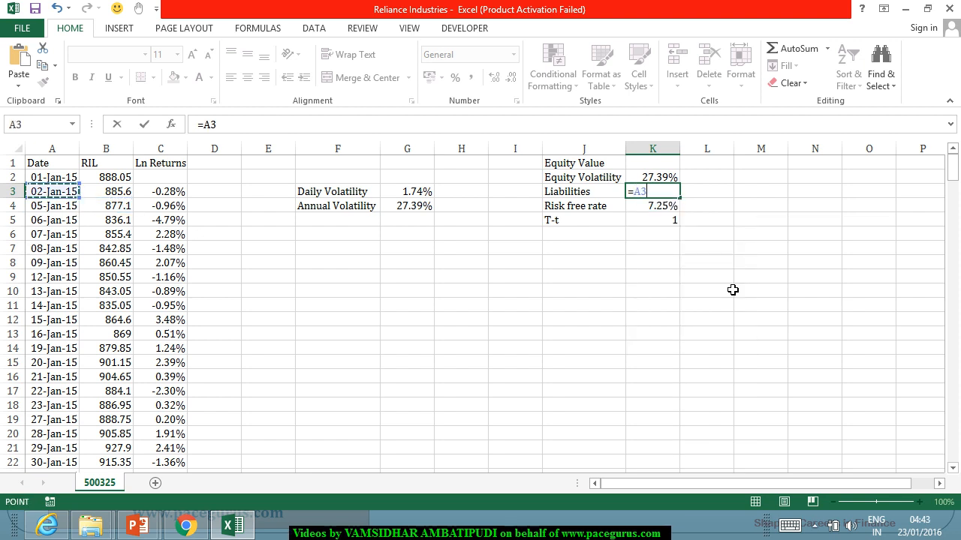
pyautogui.press('BackSpace')
pyautogui.press('BackSpace')
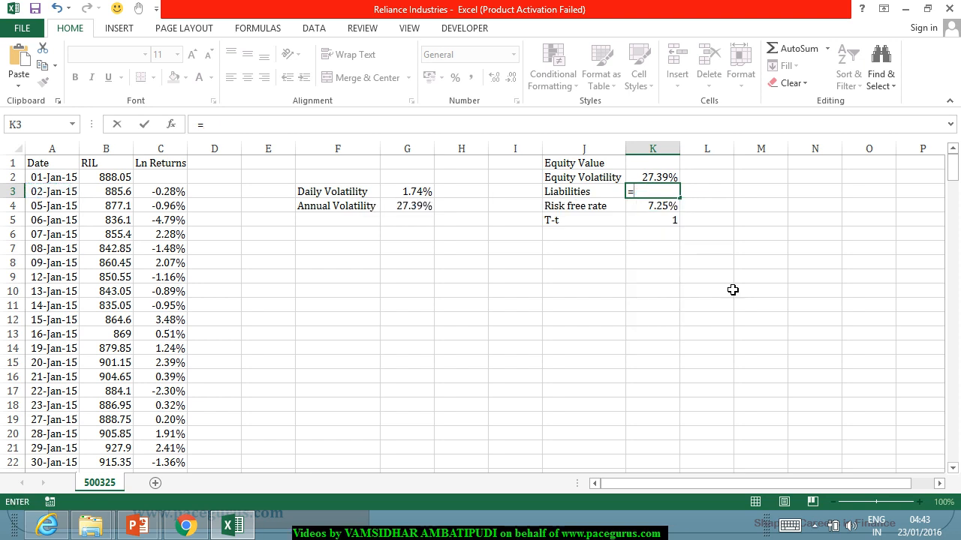
# Step: Complete the Liabilities formula in K3 as =74926+95566, adding the 31st March, 2014 non-current and current liabilities from the report
pyautogui.write('74926+')
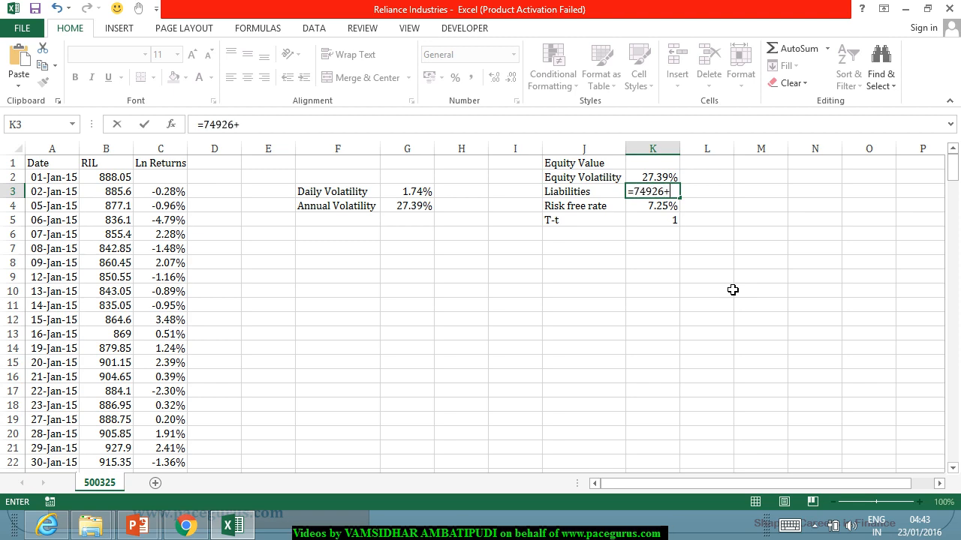
pyautogui.hotkey('alt', 'Tab')
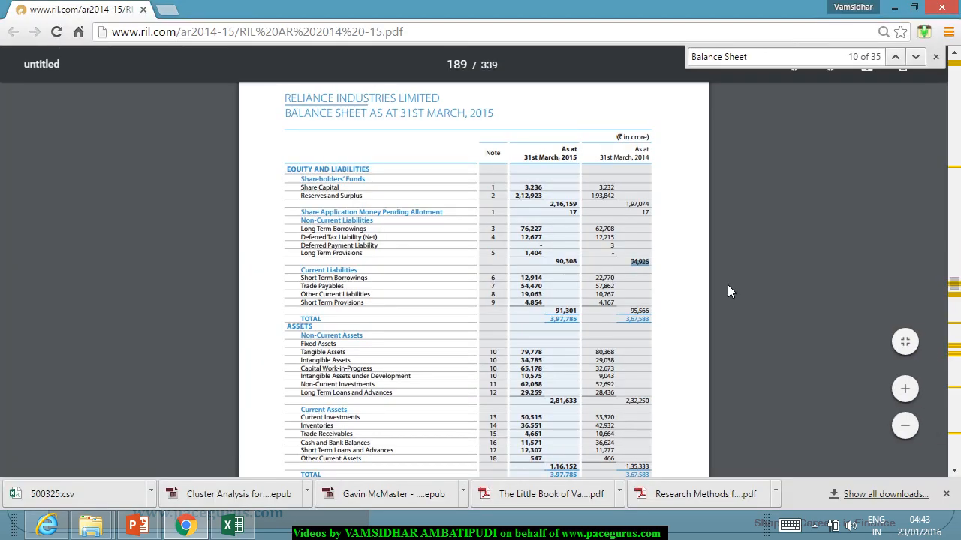
pyautogui.hotkey('alt', 'Tab')
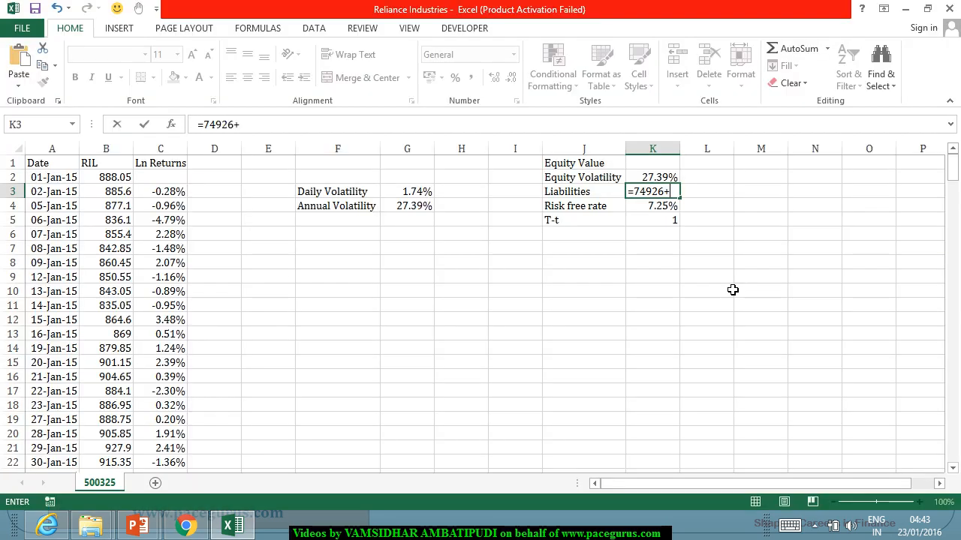
pyautogui.write('95')
pyautogui.hotkey('alt', 'Tab')
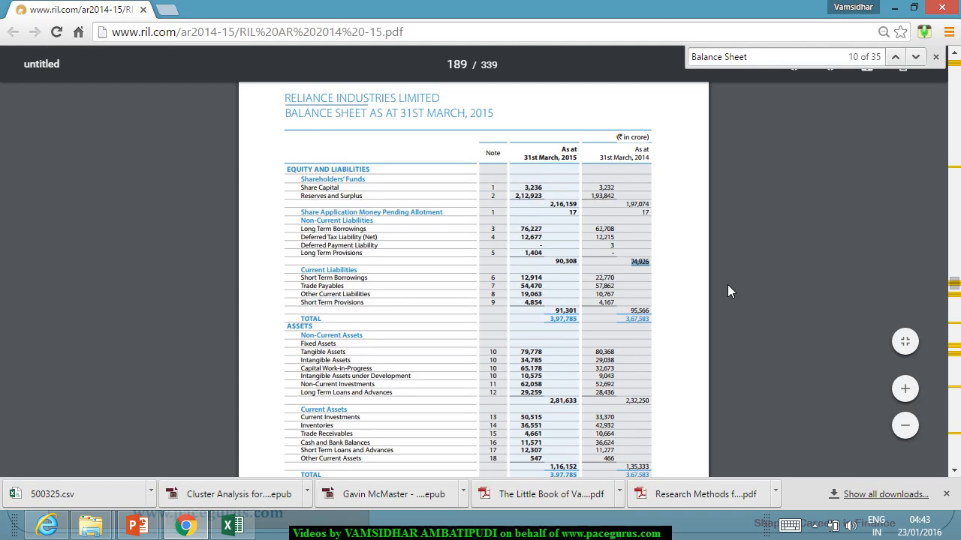
pyautogui.hotkey('alt', 'Tab')
pyautogui.write('566')
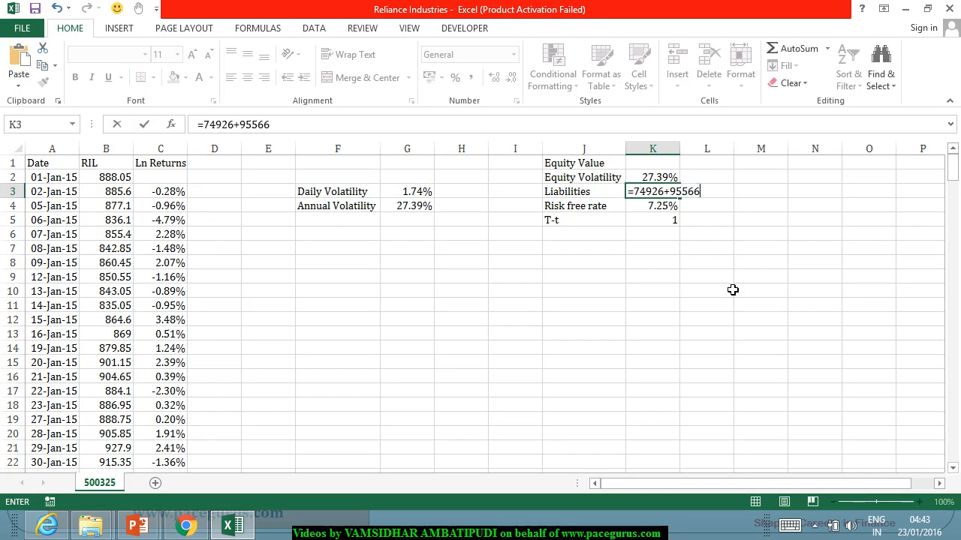
pyautogui.press('Return')
# Step: Recheck the report's balance sheet, return to Excel and look up the 31-Dec-15 share price at the end of the RIL column
pyautogui.hotkey('alt', 'Tab')
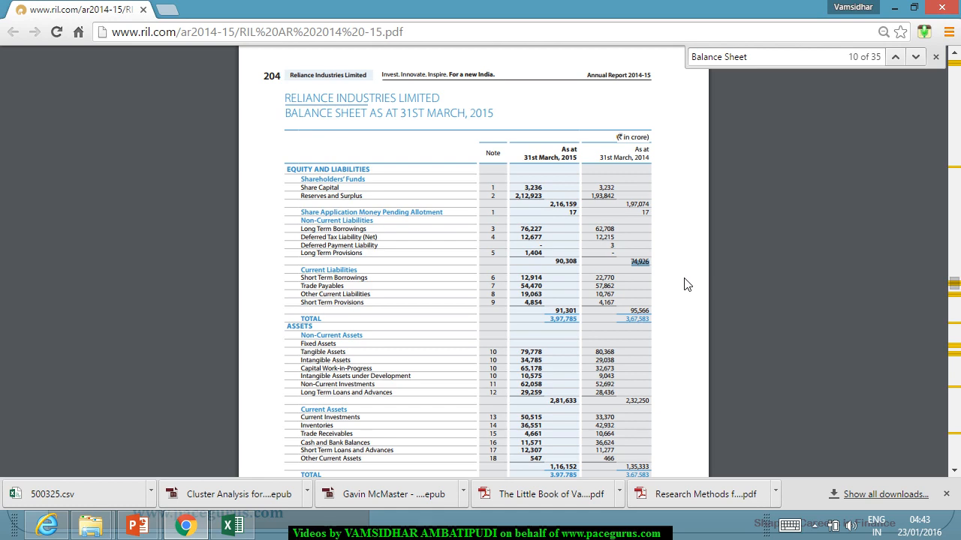
pyautogui.hotkey('alt', 'Tab')
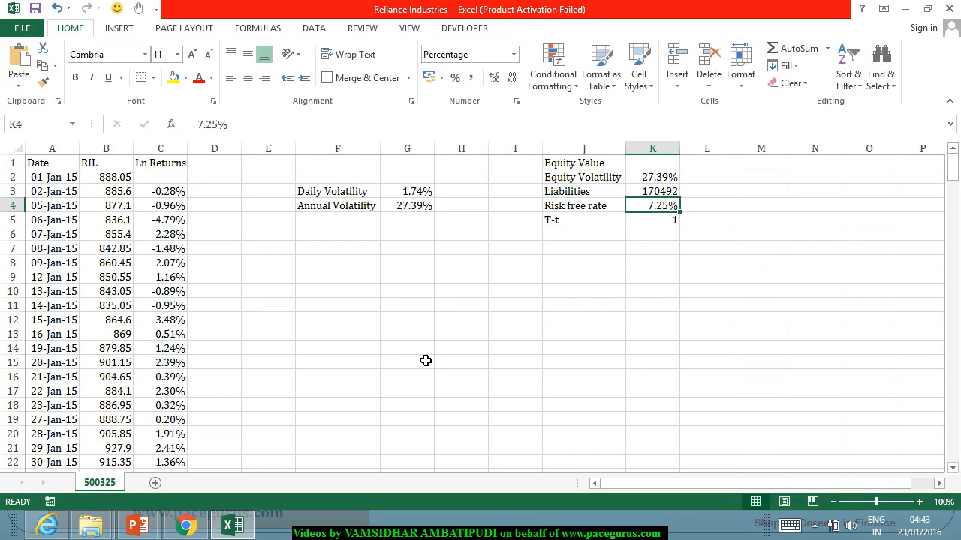
pyautogui.click(102, 434)
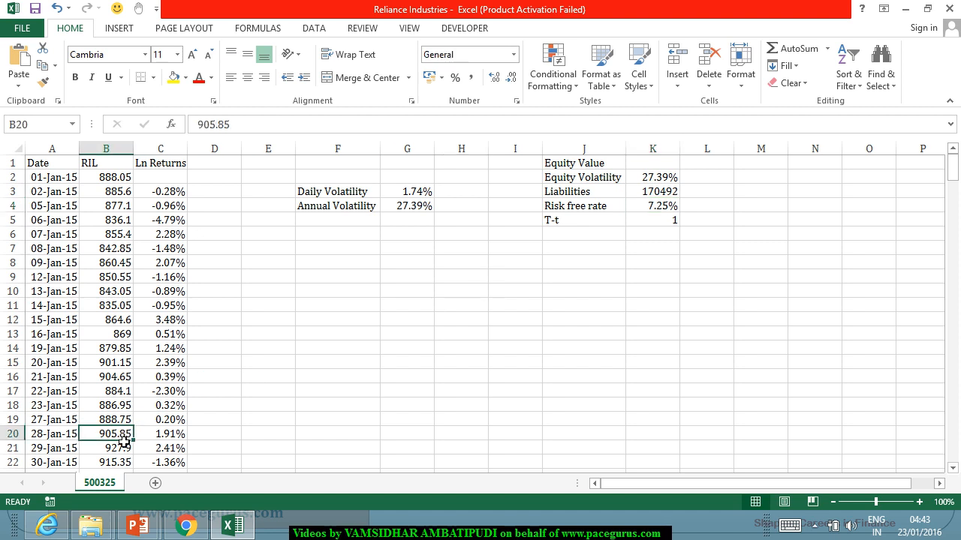
pyautogui.hotkey('ctrl', 'Down')
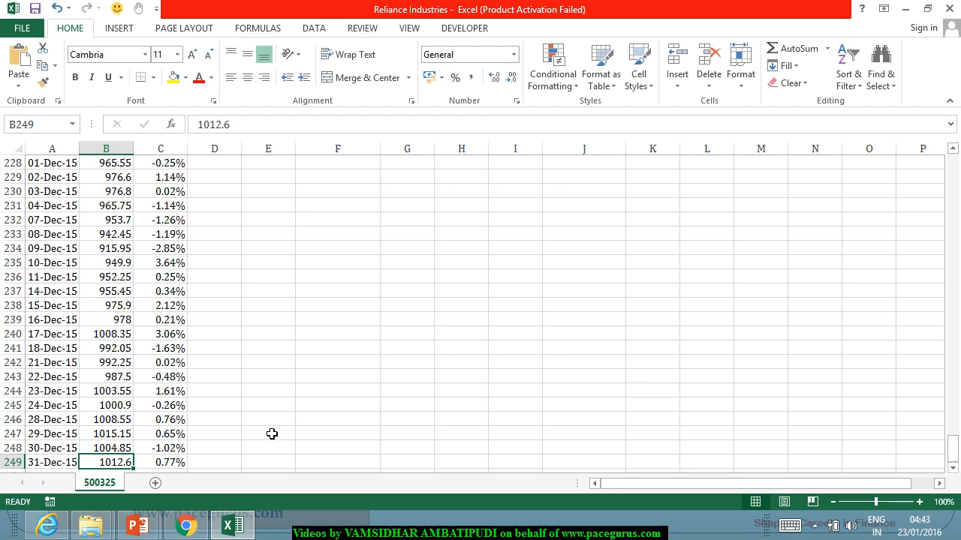
# Step: Switch back to the annual report in Chrome and find the issued, subscribed and paid-up equity share count in the Share Capital note
pyautogui.hotkey('alt', 'Tab')
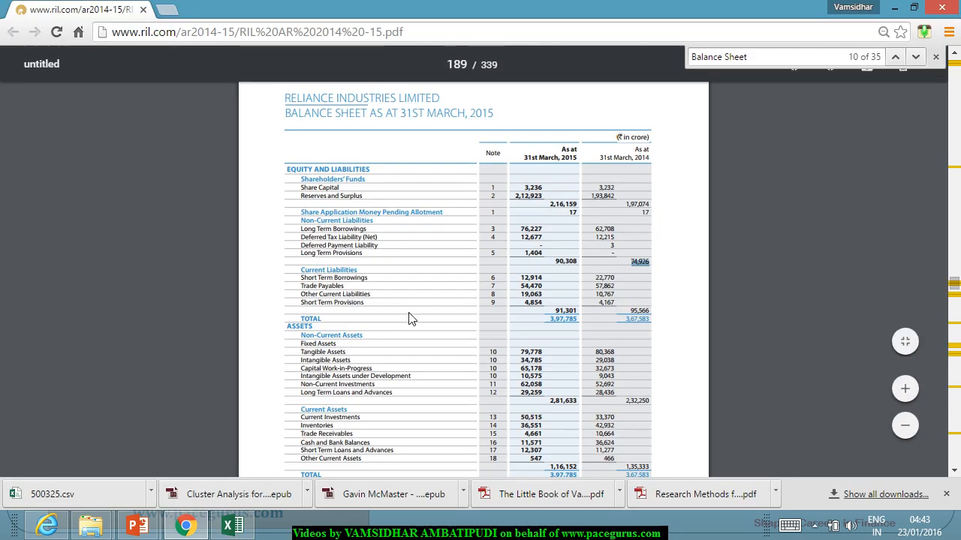
pyautogui.scroll(-5, 410, 319)
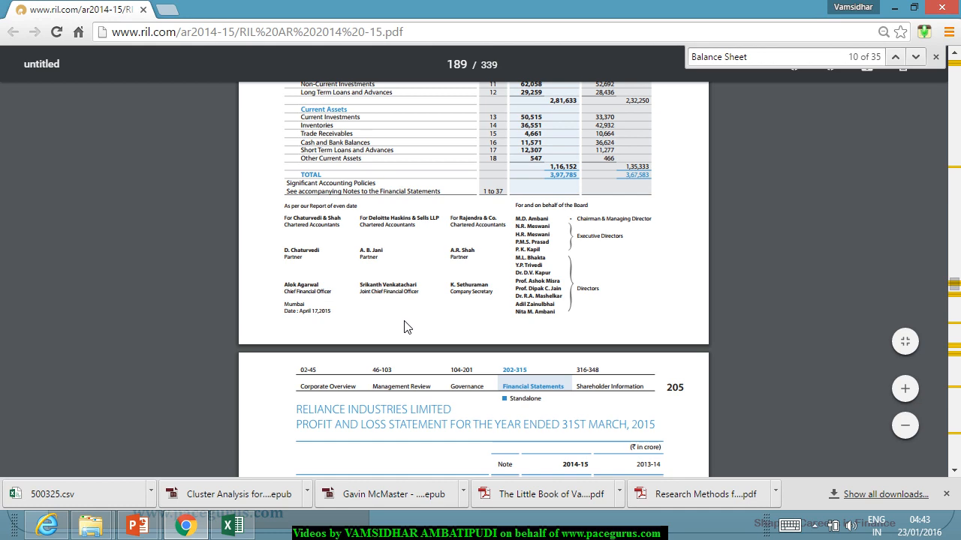
pyautogui.scroll(-5, 405, 327)
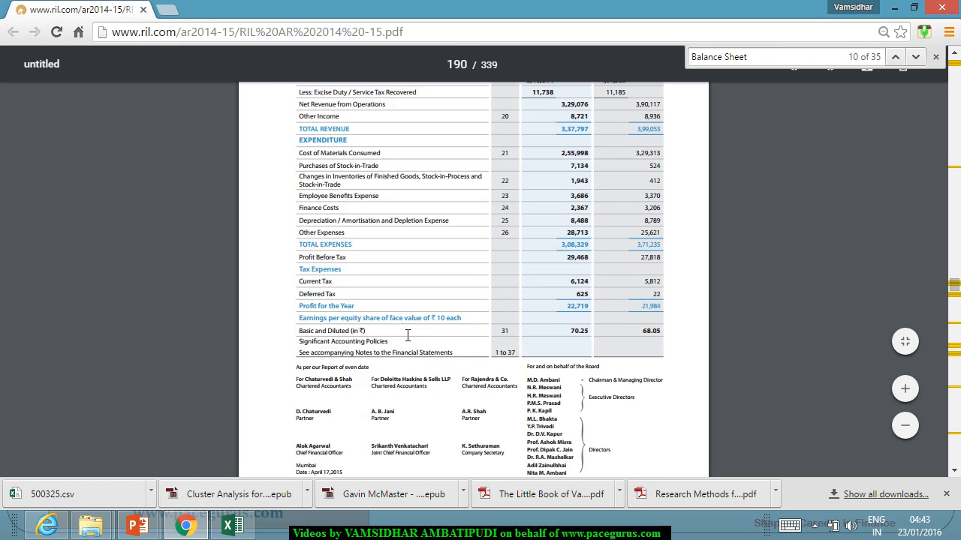
pyautogui.scroll(-15, 408, 335)
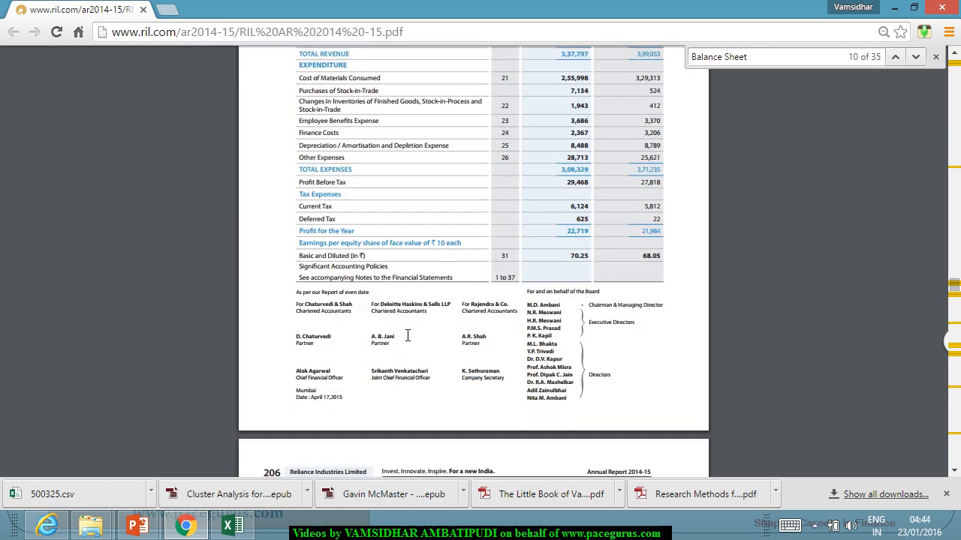
pyautogui.scroll(-10, 407, 337)
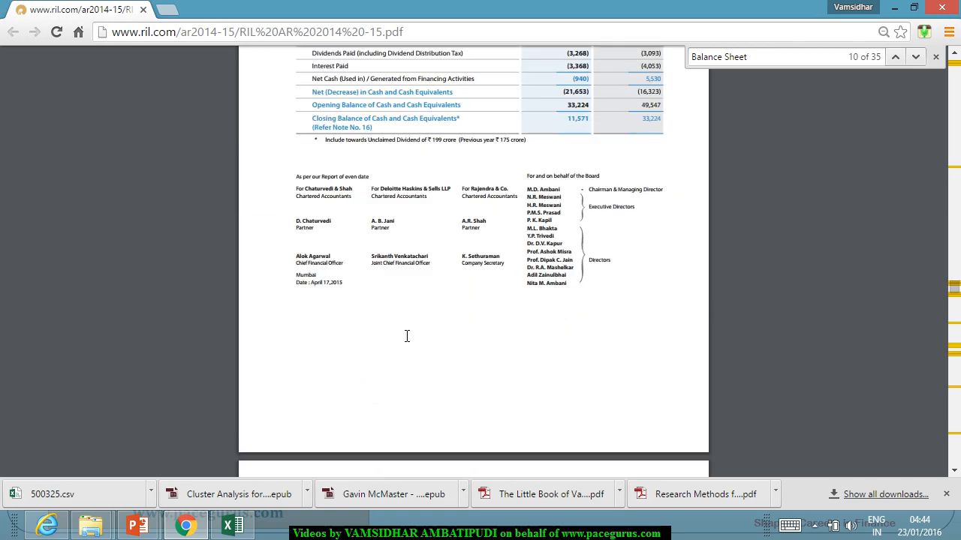
pyautogui.scroll(-15, 407, 337)
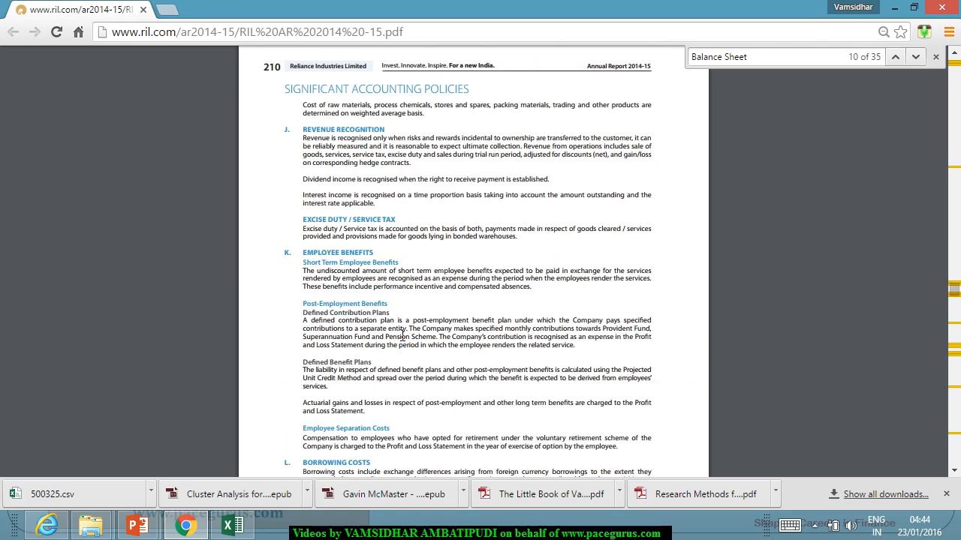
pyautogui.scroll(-12, 402, 342)
pyautogui.scroll(-3, 400, 339)
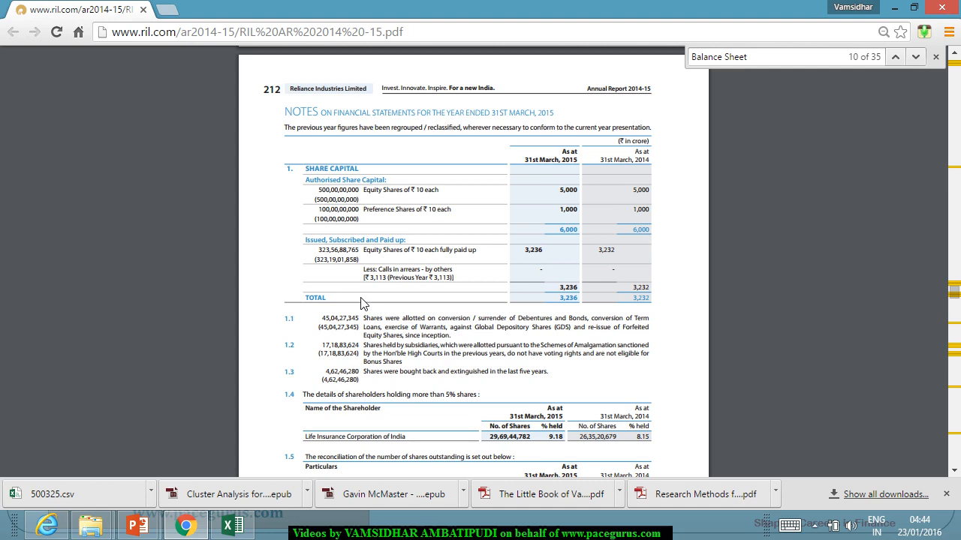
pyautogui.scroll(-1, 364, 303)
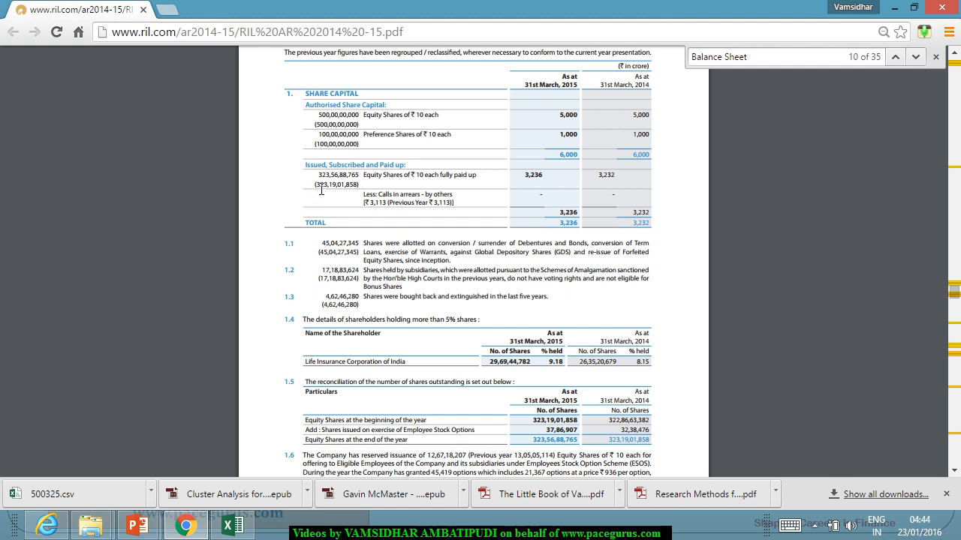
pyautogui.moveTo(319, 175); pyautogui.dragTo(361, 178)
pyautogui.click(390, 246)
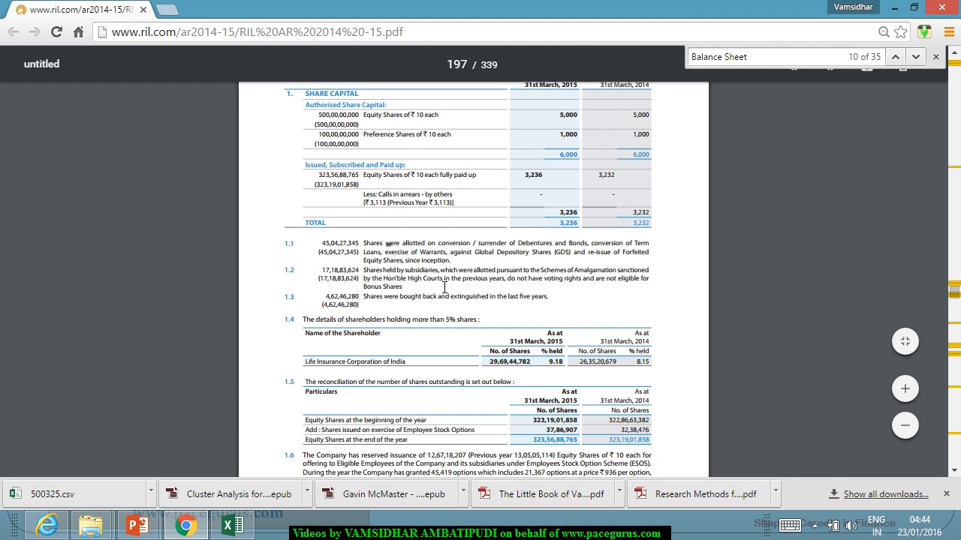
# Step: Switch to the Excel workbook and calculate Equity Value in K1 as =3236*B249, multiplying the report's share count by the 31-Dec-15 price
pyautogui.moveTo(527, 181); pyautogui.dragTo(546, 182)
pyautogui.click(509, 278)
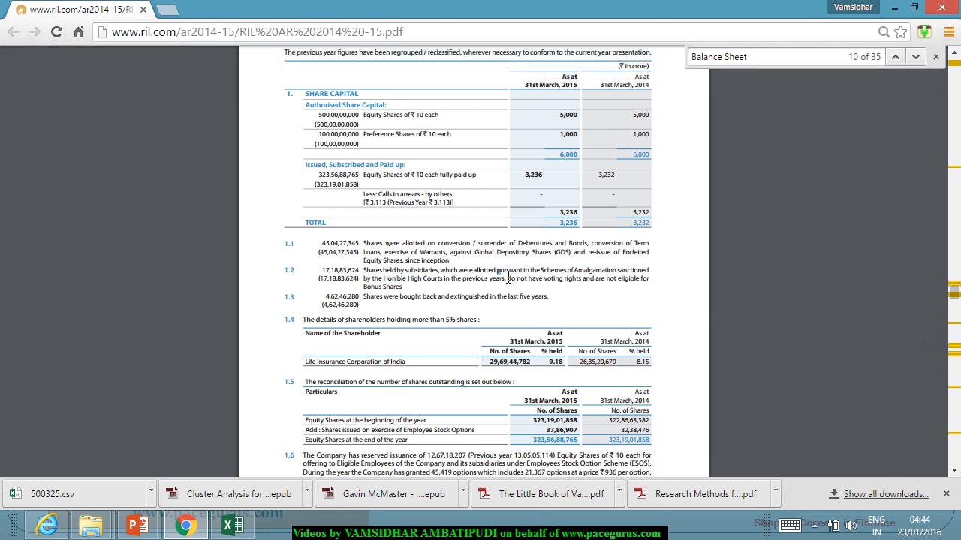
pyautogui.hotkey('alt', 'Tab')
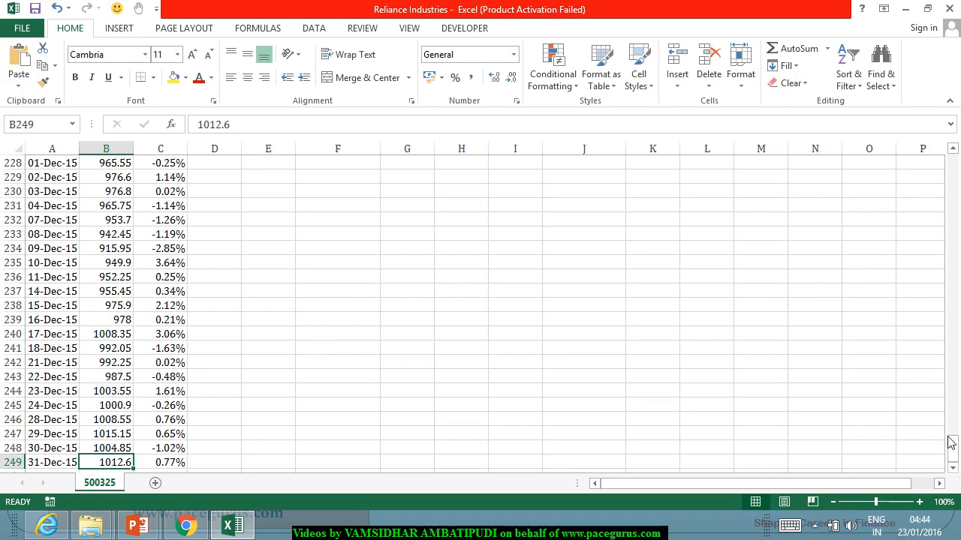
pyautogui.moveTo(952, 444); pyautogui.dragTo(955, 161)
pyautogui.click(674, 165)
pyautogui.write('=3236*')
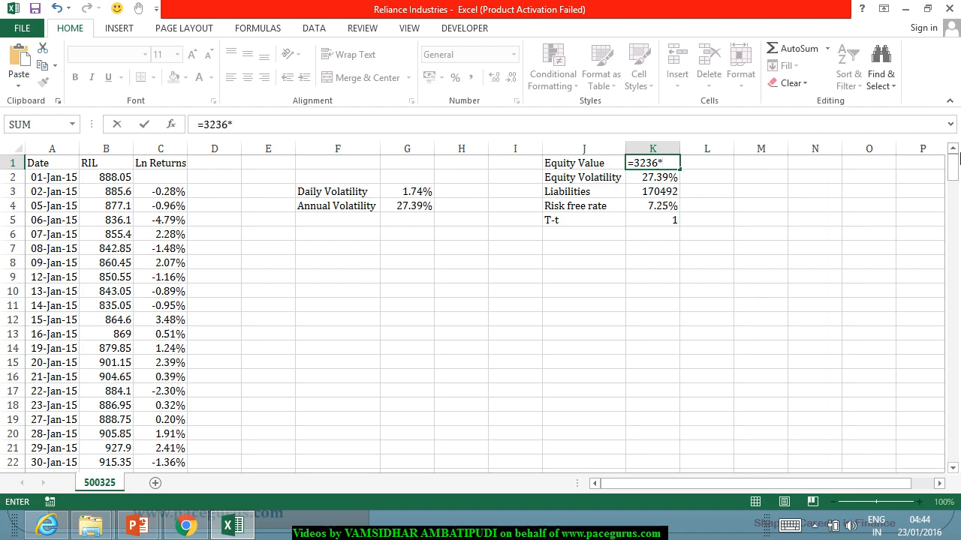
pyautogui.moveTo(952, 174); pyautogui.dragTo(954, 449)
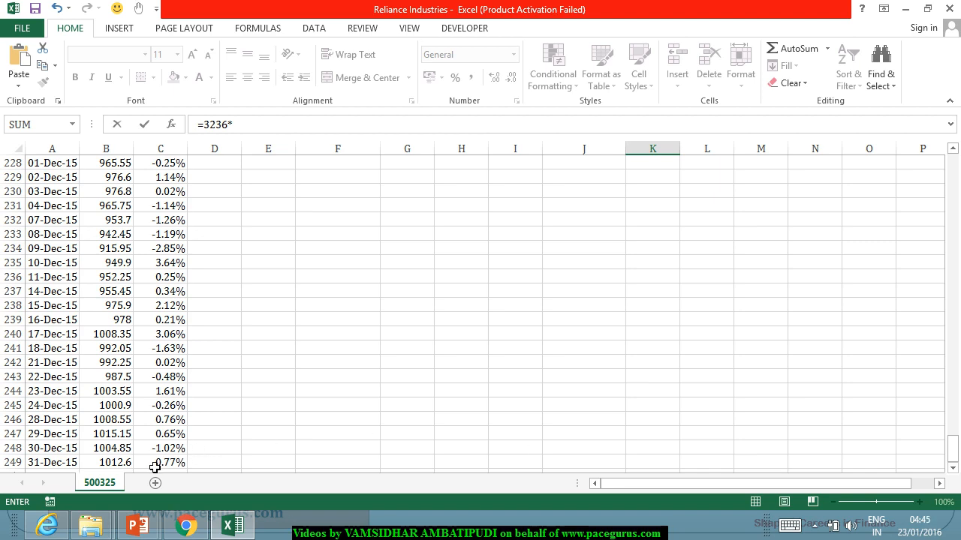
pyautogui.click(126, 462)
pyautogui.press('Return')
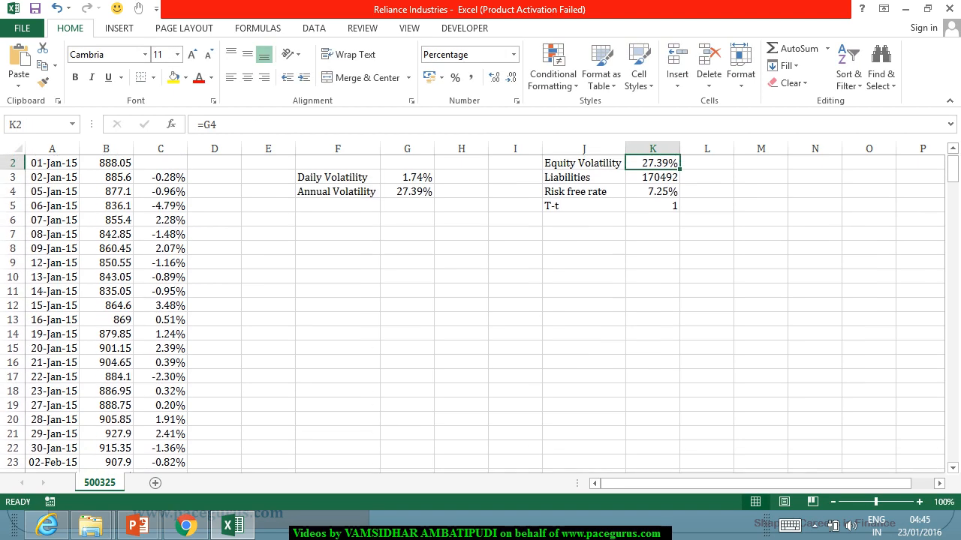
pyautogui.scroll(1, 554, 235)
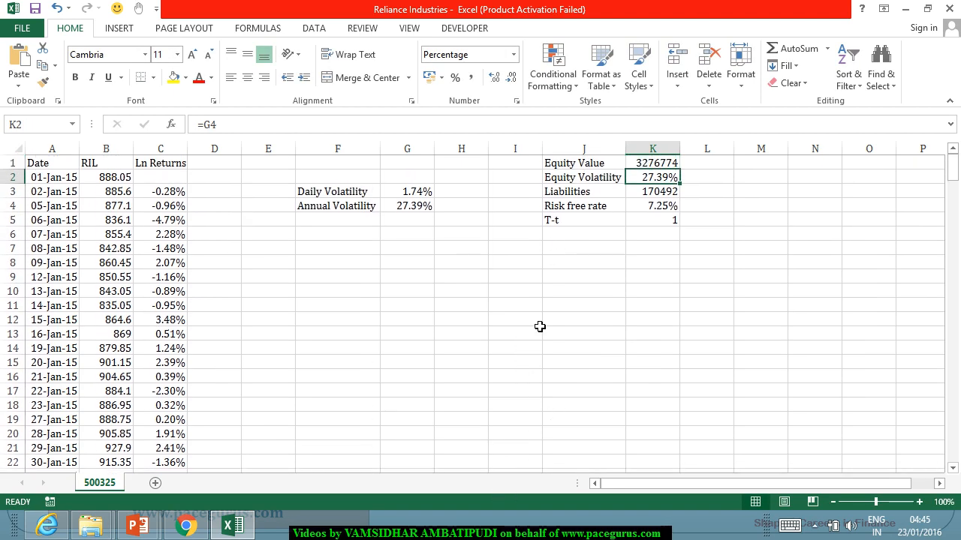
# Step: Review the Equity Value and Liabilities formulas in K1 and K3, glancing back at the Share Capital note in the report
pyautogui.click(650, 164)
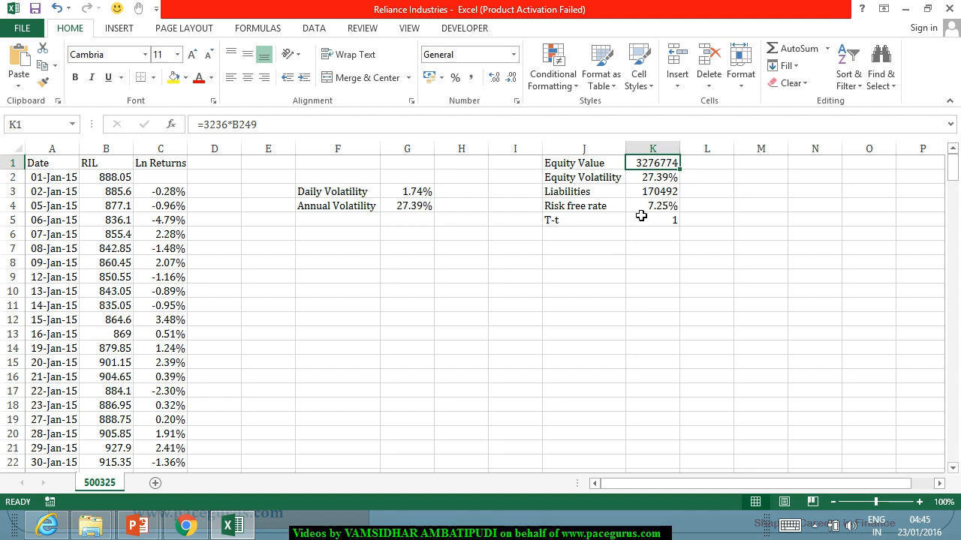
pyautogui.click(646, 191)
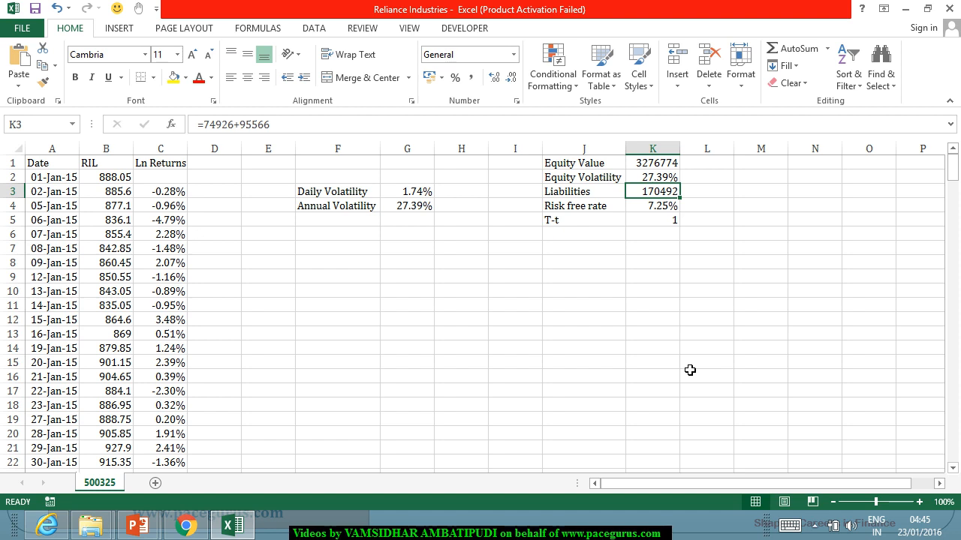
pyautogui.press('alt')
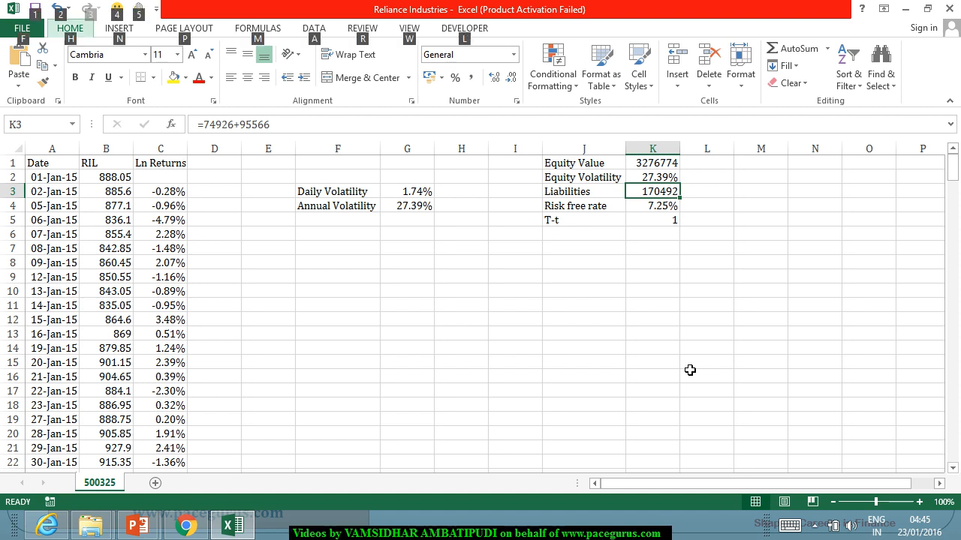
pyautogui.hotkey('alt', 'Tab')
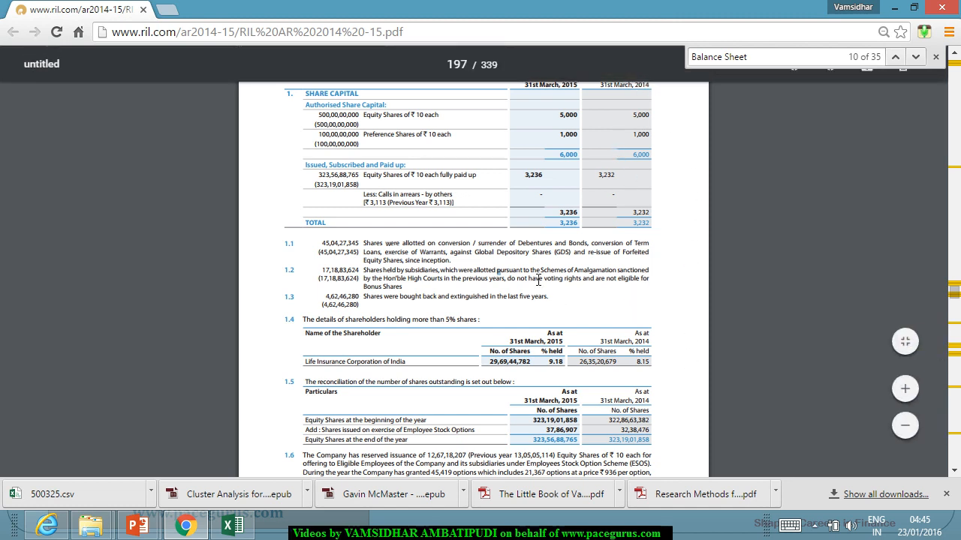
pyautogui.hotkey('alt', 'Tab')
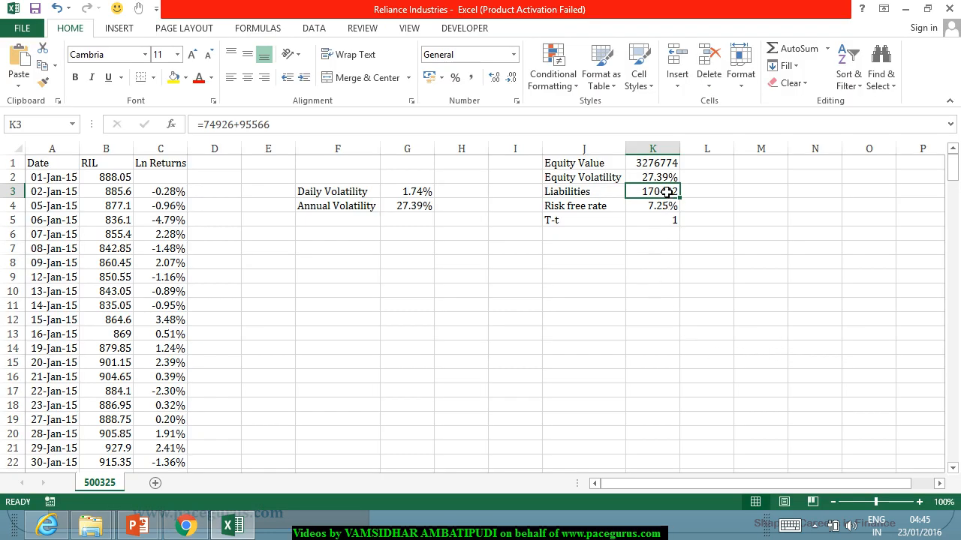
pyautogui.click(671, 165)
pyautogui.click(672, 193)
# Step: Label J7 as Asset Value and calculate it in K7 as equity value plus liabilities, =K1+K3
pyautogui.click(560, 250)
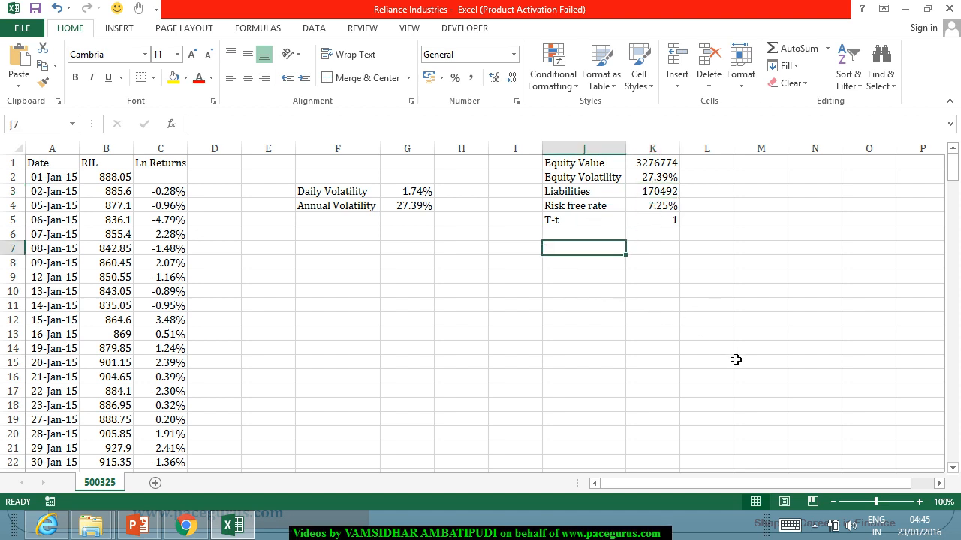
pyautogui.write('Asset ')
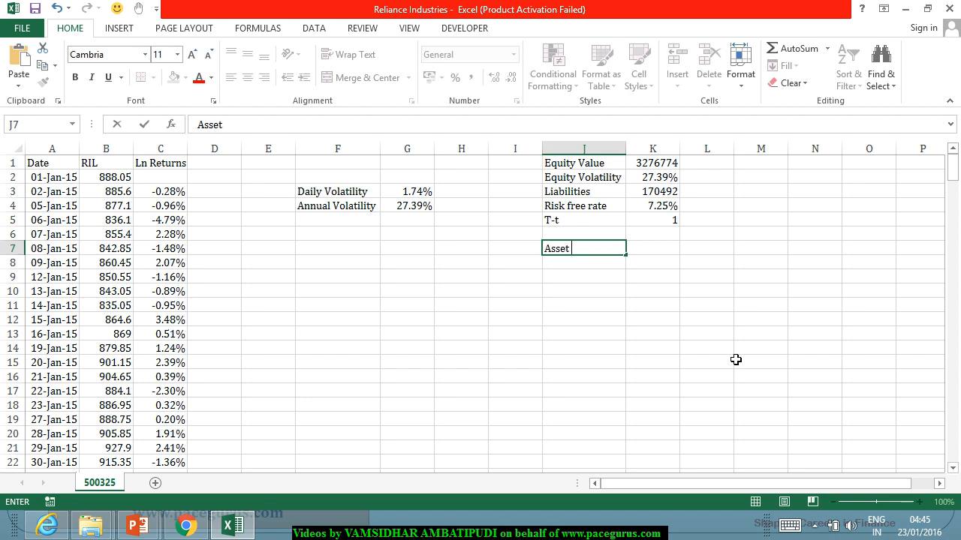
pyautogui.write('Value')
pyautogui.press('Tab')
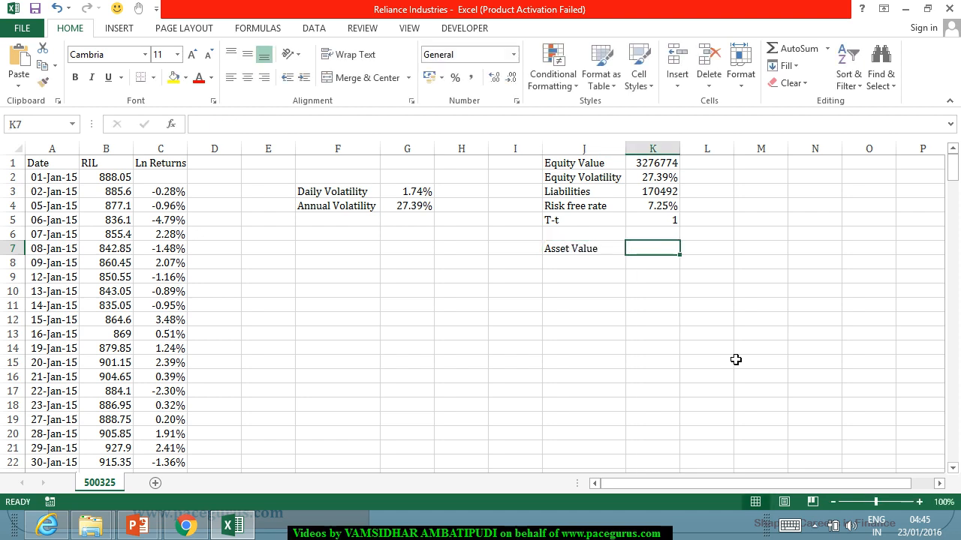
pyautogui.write('=')
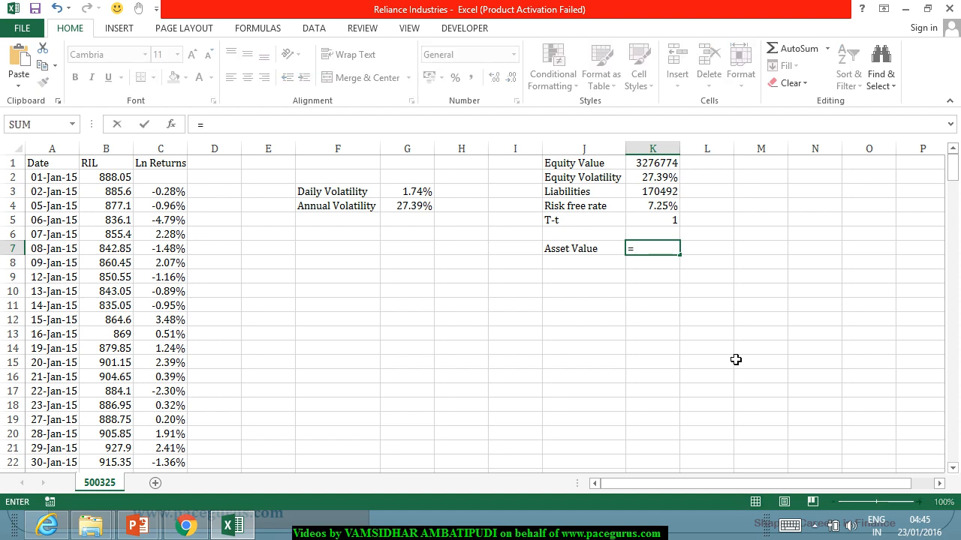
pyautogui.click(665, 165)
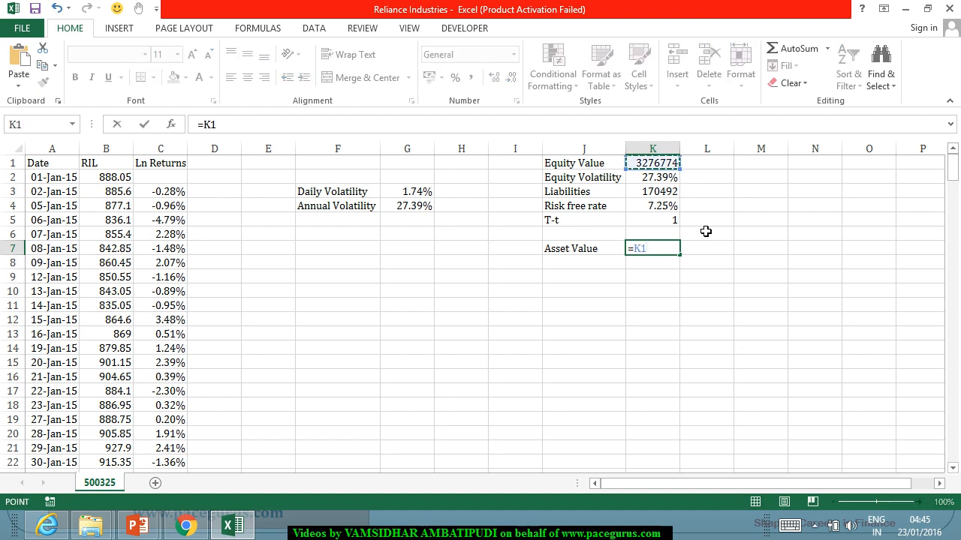
pyautogui.write('+')
pyautogui.click(666, 194)
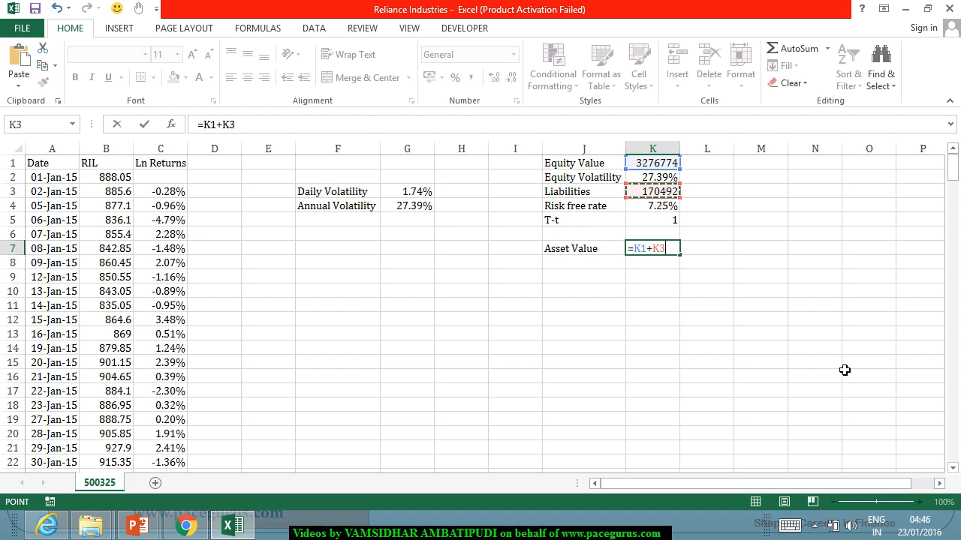
pyautogui.press('Return')
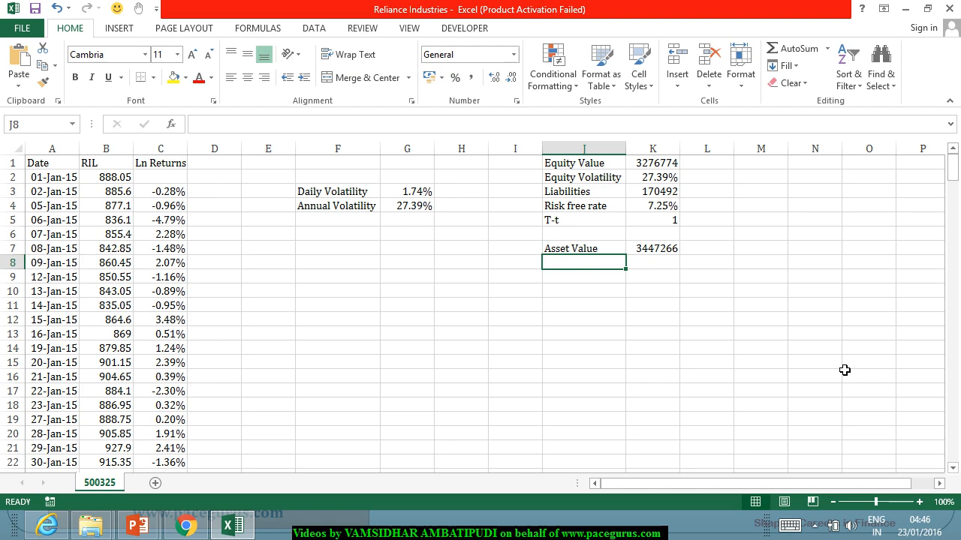
# Step: Switch to the annual report in Chrome and look through the Share Capital note, cash flow statement and profit and loss statement
pyautogui.hotkey('alt', 'Tab')
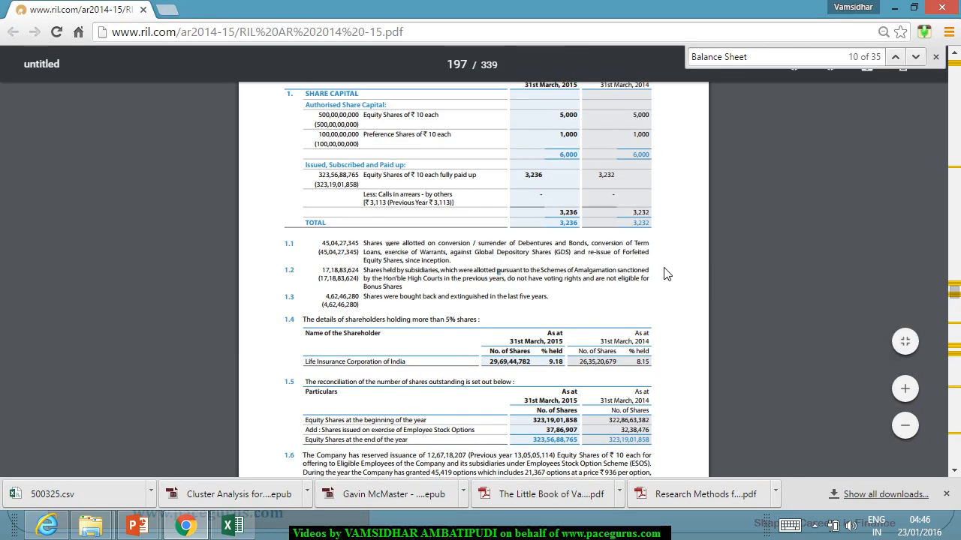
pyautogui.scroll(1, 661, 274)
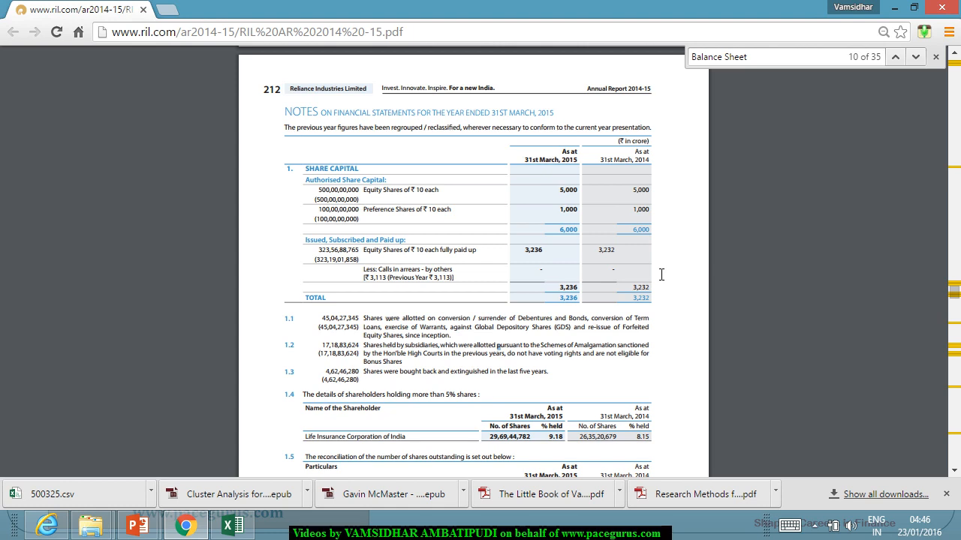
pyautogui.scroll(-4, 662, 275)
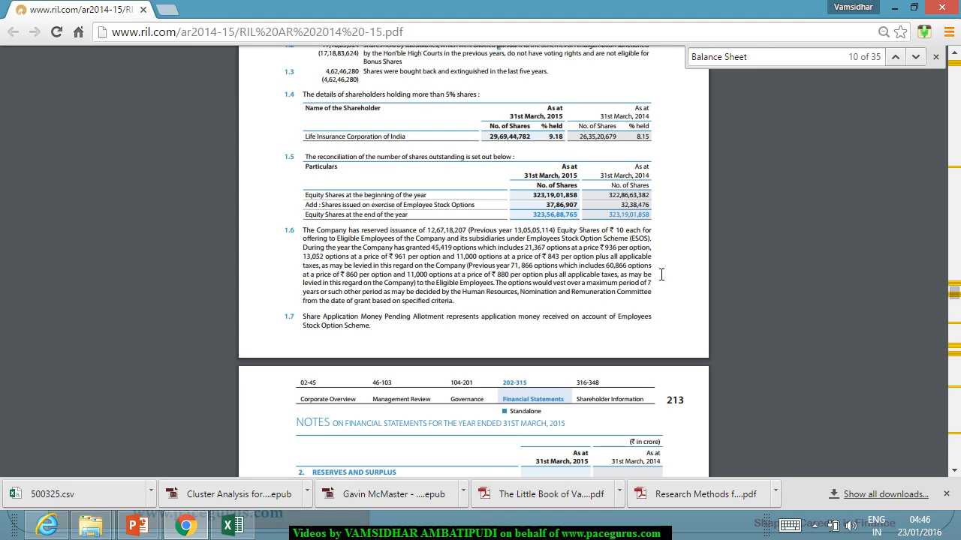
pyautogui.scroll(1, 661, 275)
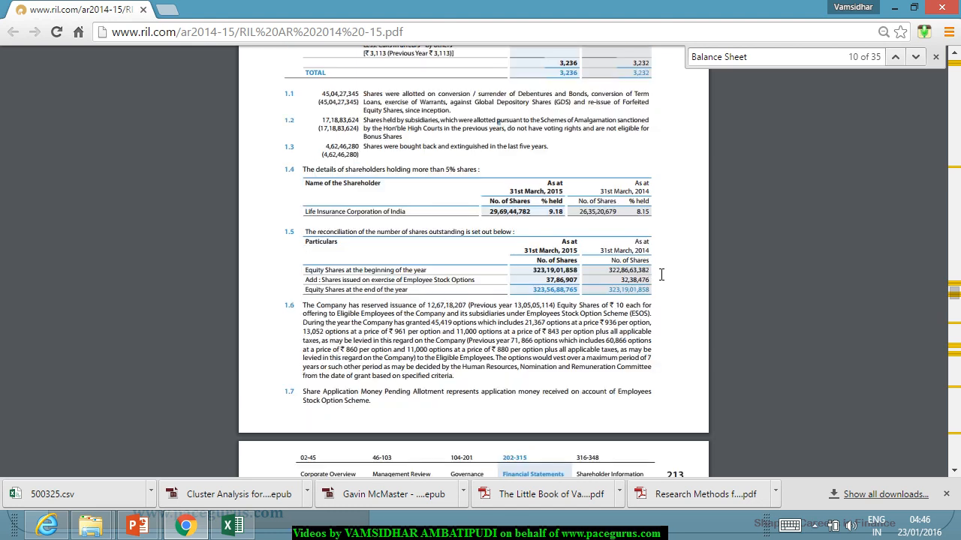
pyautogui.scroll(3, 662, 274)
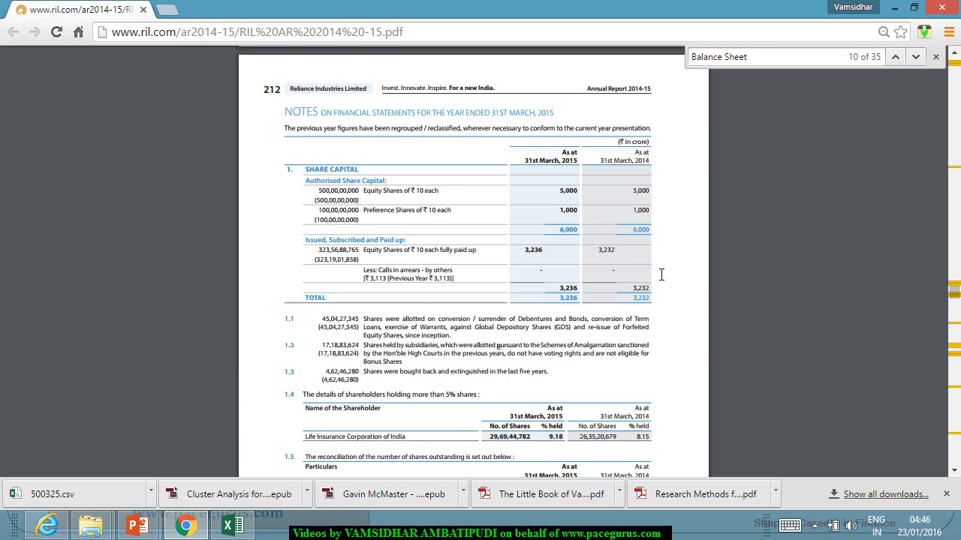
pyautogui.scroll(20, 661, 275)
pyautogui.scroll(20, 656, 280)
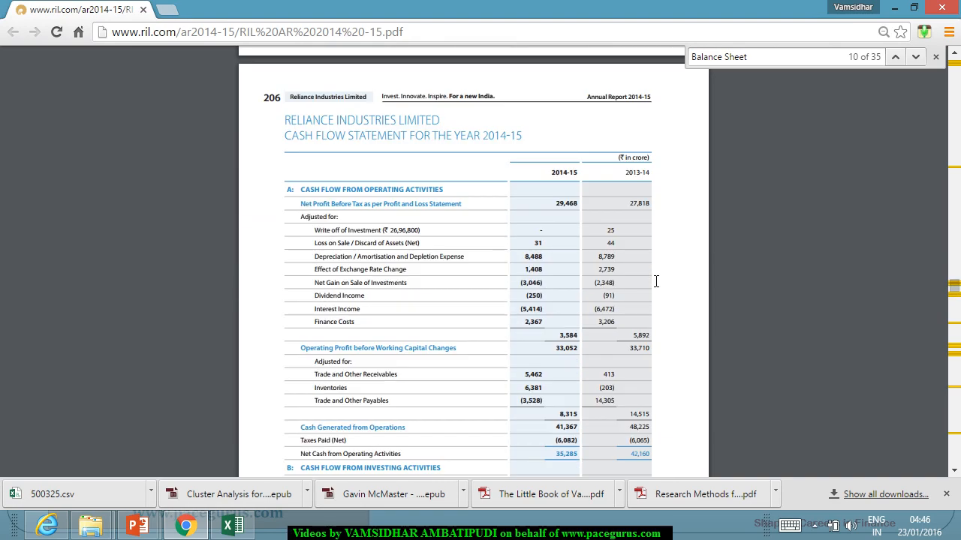
pyautogui.scroll(10, 656, 280)
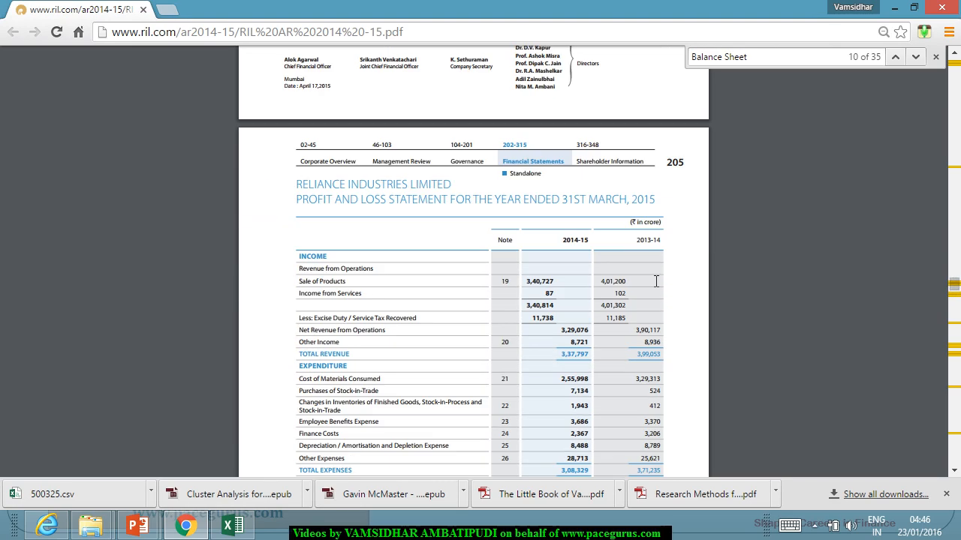
pyautogui.scroll(-3, 655, 280)
# Step: Return to the Excel workbook and enter the label Asset volatility in J8 beneath Asset Value
pyautogui.hotkey('alt', 'Tab')
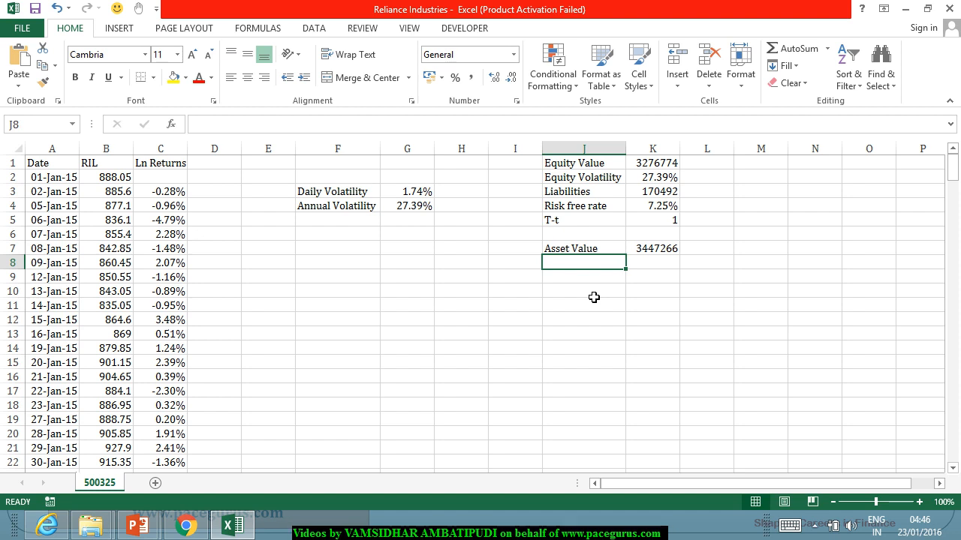
pyautogui.write('Asset ')
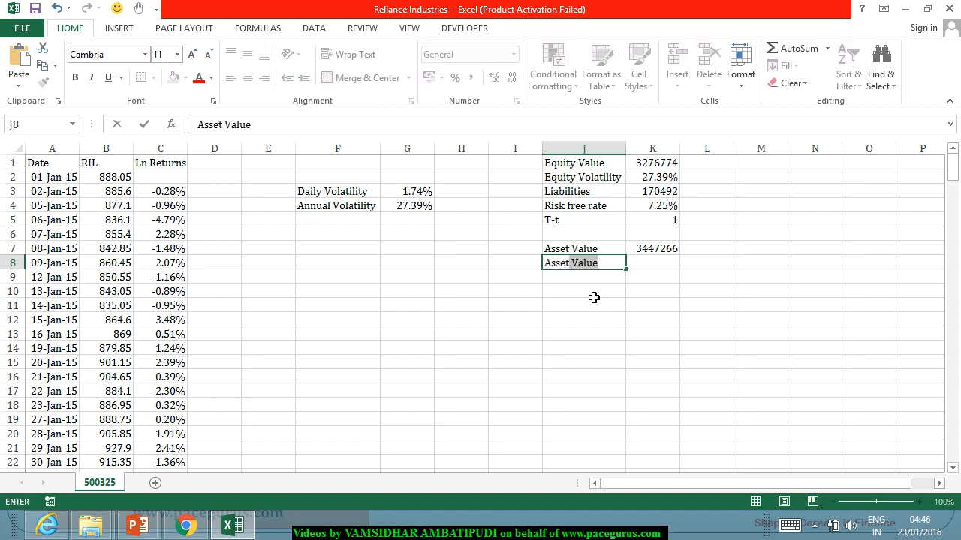
pyautogui.write('volat')
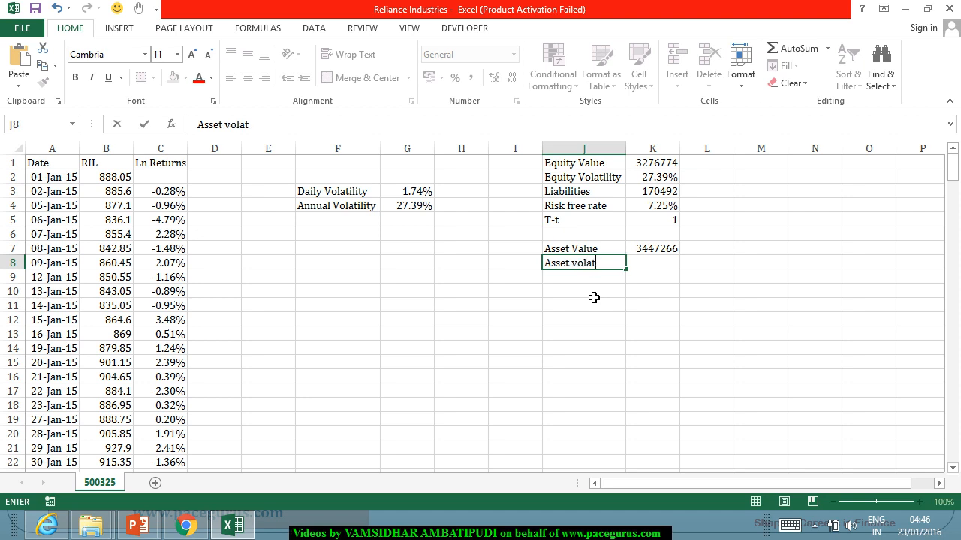
pyautogui.write('ility')
pyautogui.press('Tab')
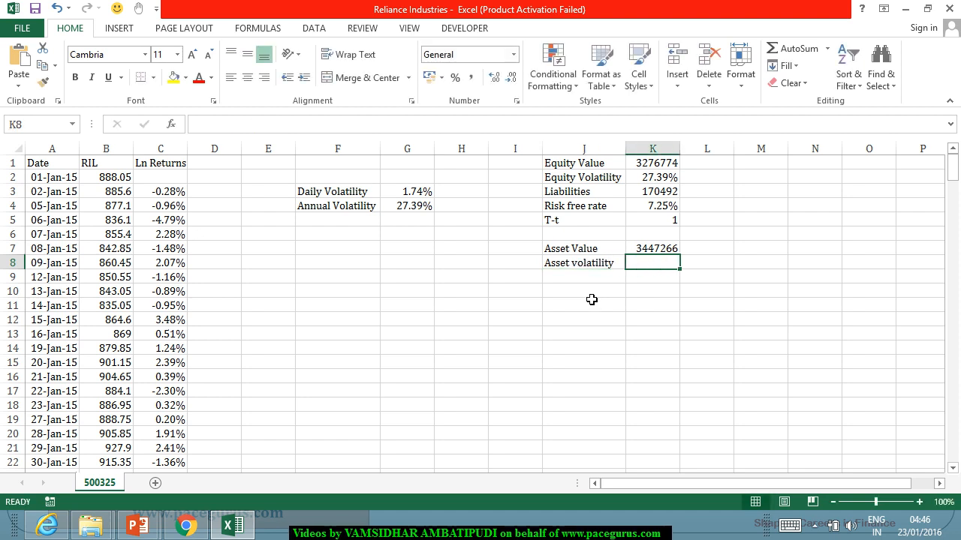
# Step: Switch to the PowerPoint slide show and handwrite the equation Et·σE = At·σ·N(d1) below the risk-free rate
pyautogui.moveTo(158, 531)
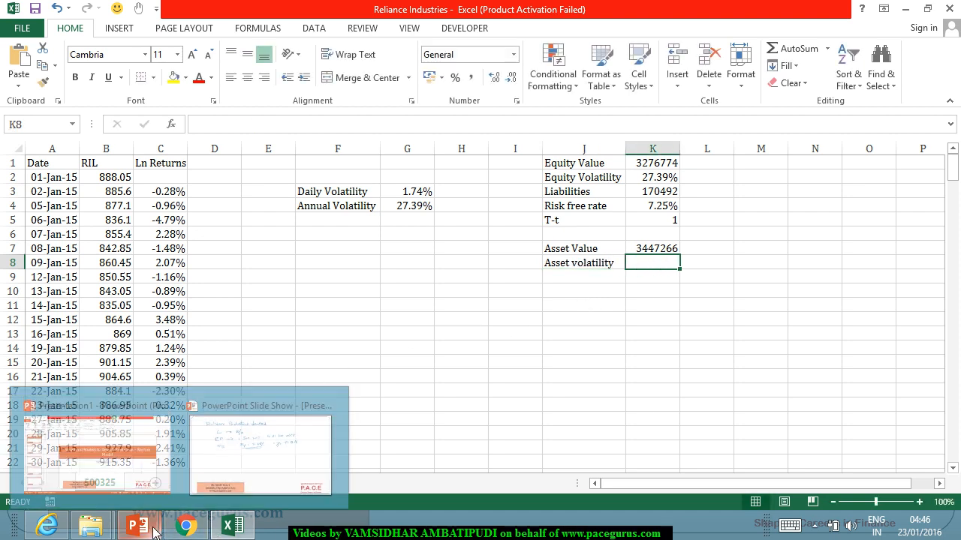
pyautogui.click(263, 451)
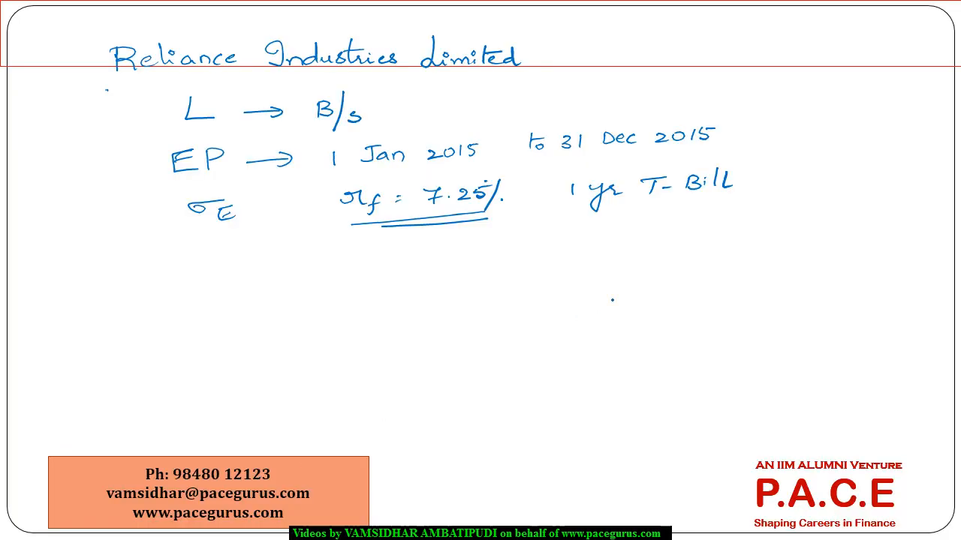
pyautogui.moveTo(262, 352); pyautogui.dragTo(267, 343)
pyautogui.moveTo(313, 291)
pyautogui.mouseDown()
pyautogui.moveTo(319, 308)
pyautogui.moveTo(319, 298)
pyautogui.mouseUp()
pyautogui.moveTo(310, 290)
pyautogui.mouseDown()
pyautogui.moveTo(321, 286)
pyautogui.moveTo(334, 310)
pyautogui.mouseUp()
pyautogui.moveTo(325, 304)
pyautogui.mouseDown()
pyautogui.moveTo(367, 281)
pyautogui.moveTo(374, 301)
pyautogui.moveTo(407, 282)
pyautogui.mouseUp()
pyautogui.moveTo(400, 290)
pyautogui.mouseDown()
pyautogui.moveTo(449, 273)
pyautogui.moveTo(463, 283)
pyautogui.moveTo(483, 261)
pyautogui.moveTo(532, 243)
pyautogui.moveTo(543, 256)
pyautogui.moveTo(572, 254)
pyautogui.mouseUp()
pyautogui.moveTo(575, 236); pyautogui.dragTo(581, 256)
# Step: Underline N(d1) in the handwritten equation, note it as equal to 1, and underline the asset volatility σ
pyautogui.click(524, 274)
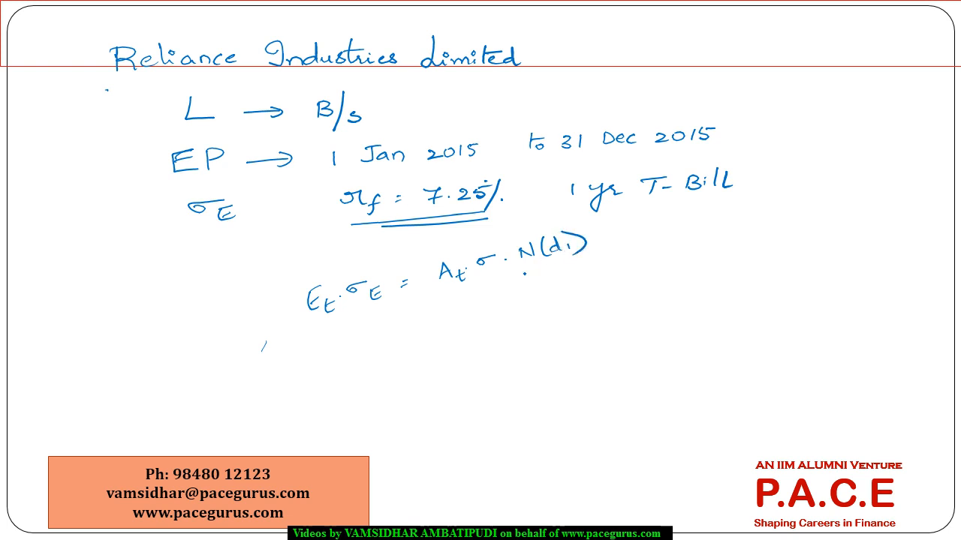
pyautogui.moveTo(527, 275)
pyautogui.mouseDown()
pyautogui.moveTo(590, 256)
pyautogui.moveTo(563, 286)
pyautogui.moveTo(578, 305)
pyautogui.mouseUp()
pyautogui.moveTo(483, 275); pyautogui.dragTo(508, 266)
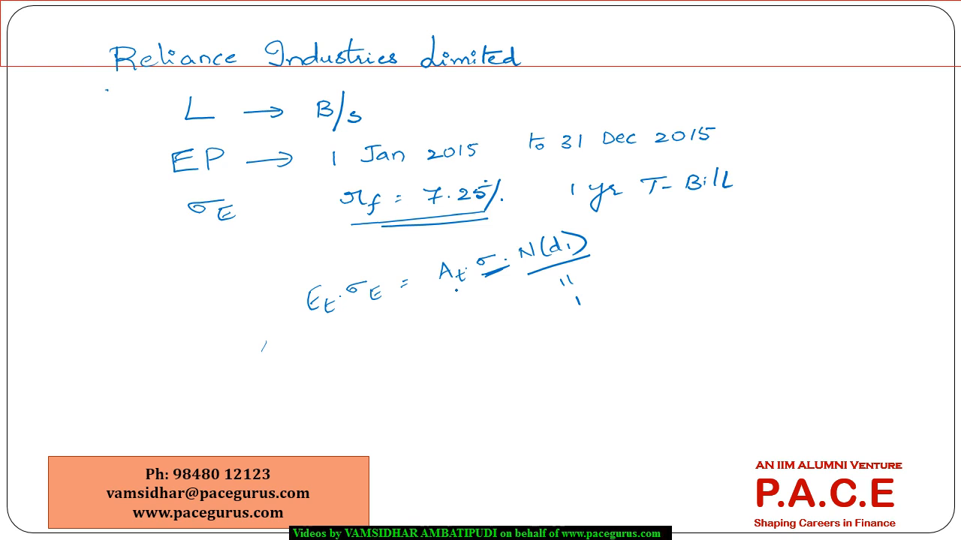
# Step: Switch back to the Excel workbook and calculate the asset volatility in K8 with =K1*K2/K7
pyautogui.hotkey('alt', 'Tab')
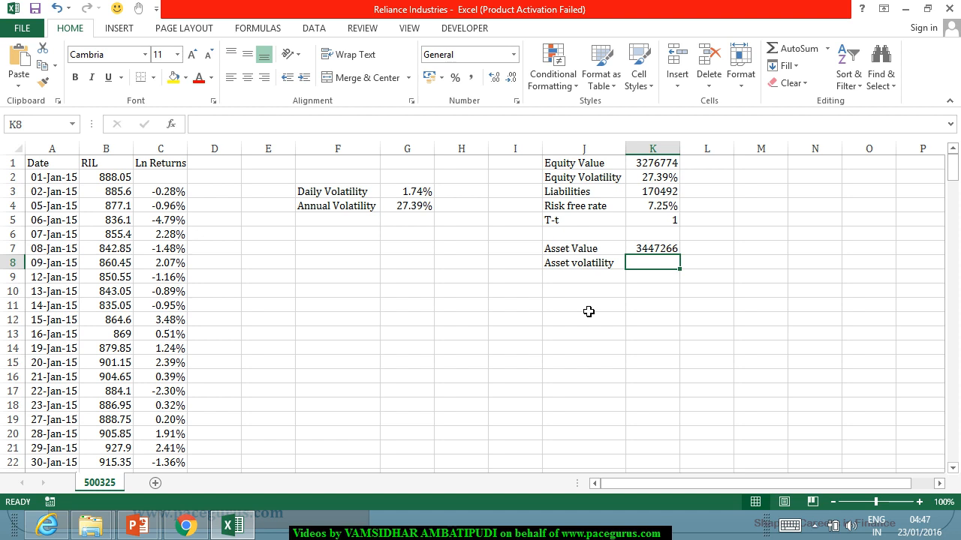
pyautogui.write('=')
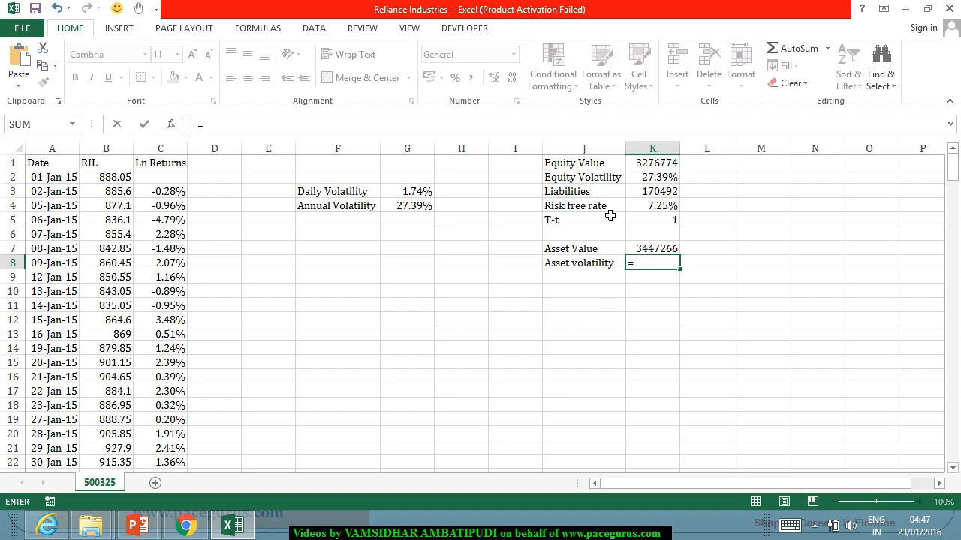
pyautogui.click(658, 164)
pyautogui.write('*')
pyautogui.click(658, 181)
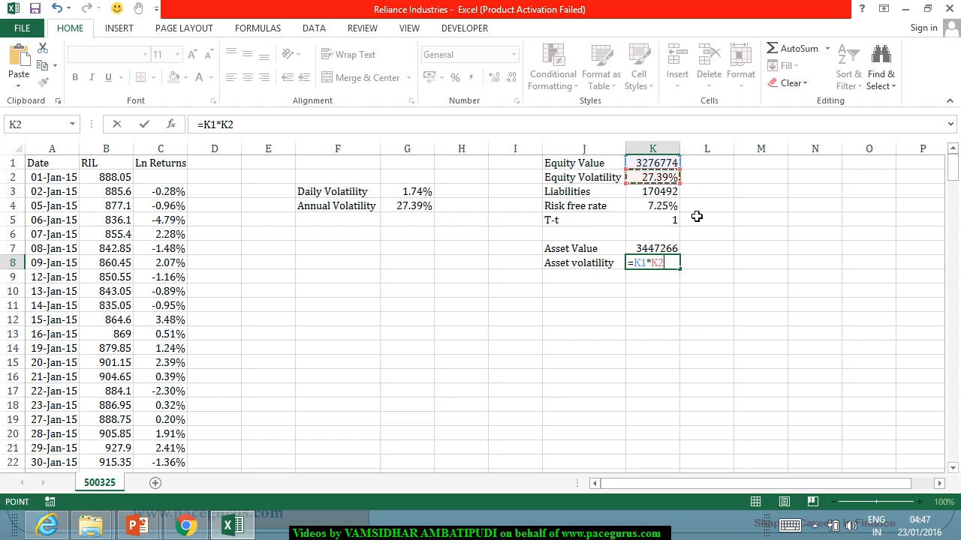
pyautogui.write('/')
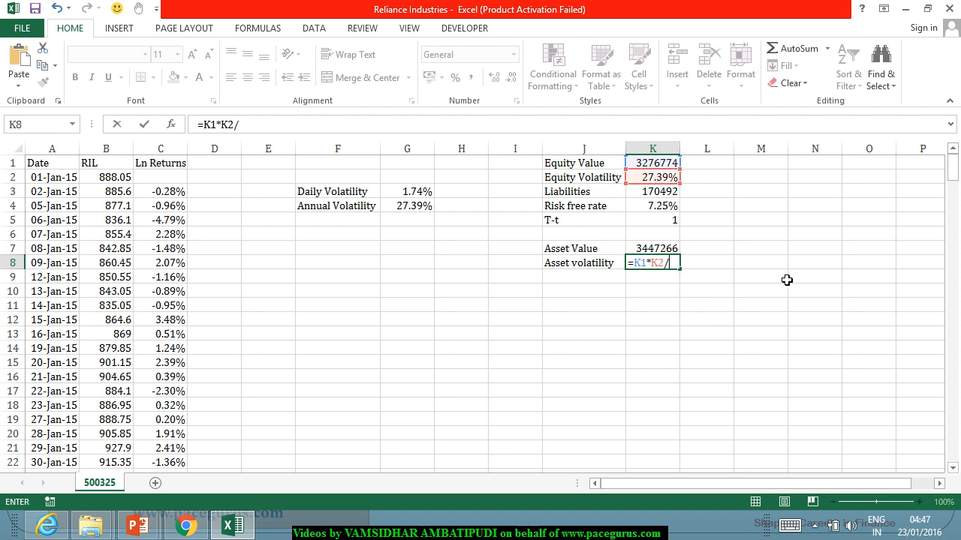
pyautogui.click(674, 250)
pyautogui.press('Return')
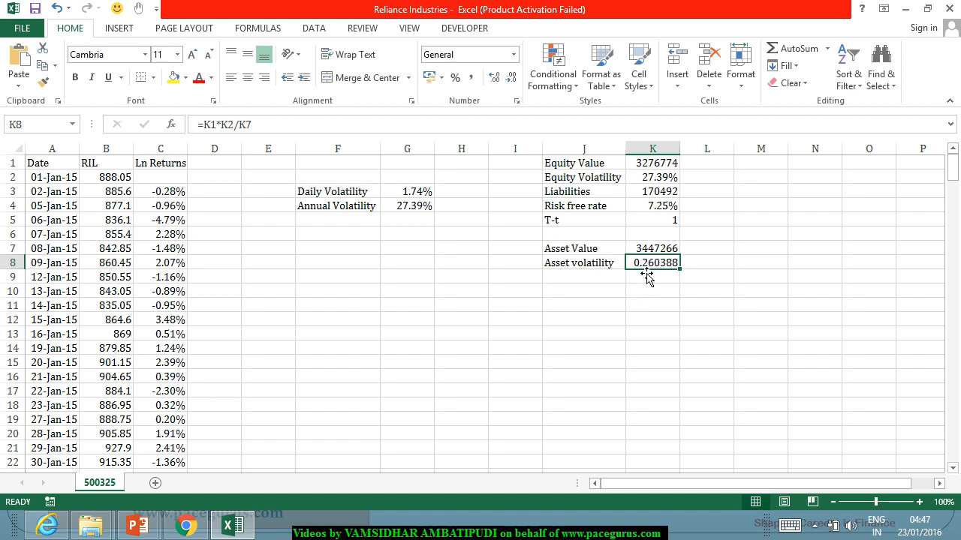
# Step: Label J11 as d1 and begin its formula in K11 with the log of asset value over liabilities, =LN(K7/K3)
pyautogui.click(585, 293)
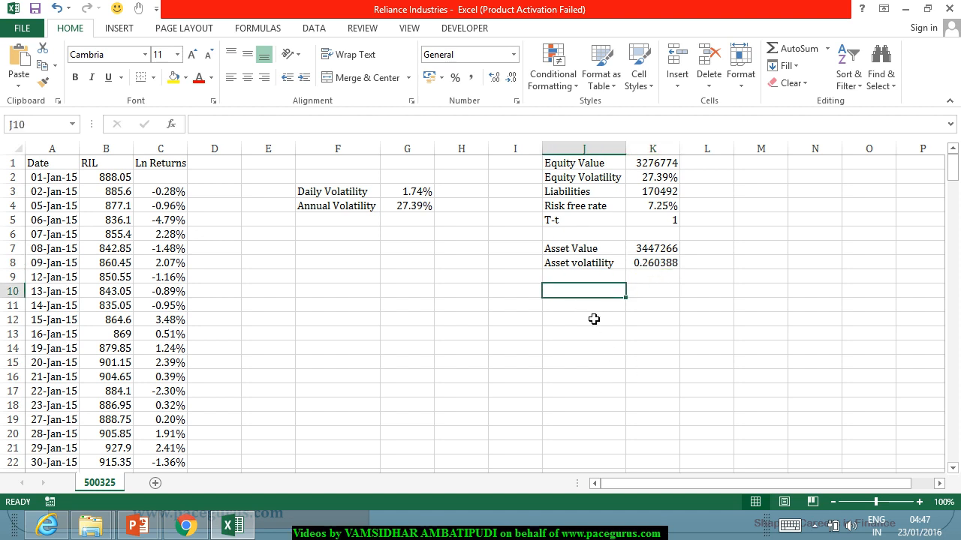
pyautogui.click(593, 305)
pyautogui.write('d')
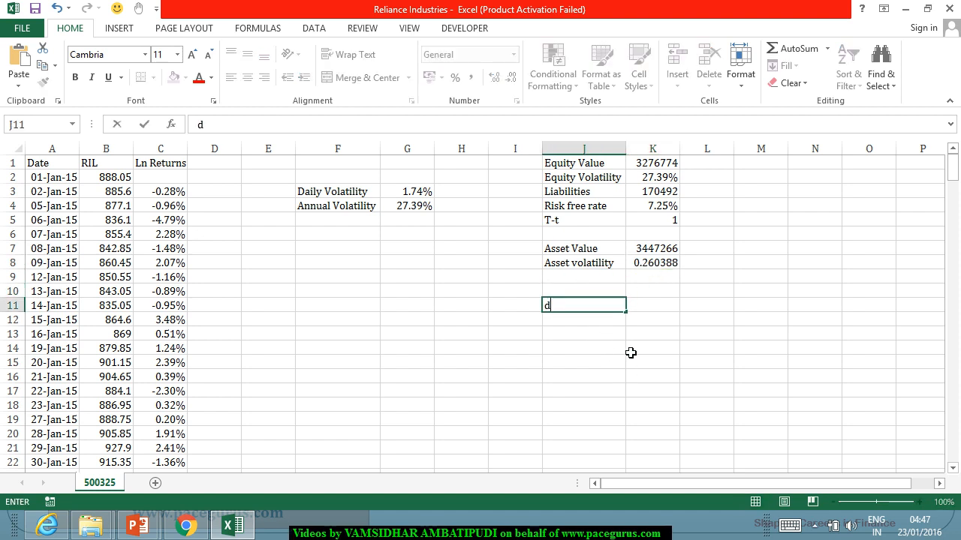
pyautogui.write('1')
pyautogui.press('Tab')
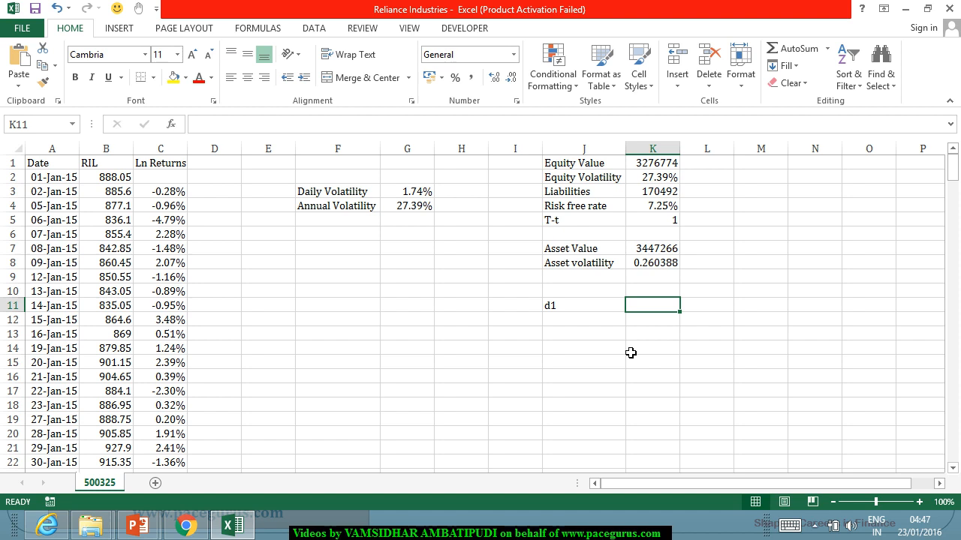
pyautogui.write('=ln')
pyautogui.press('Tab')
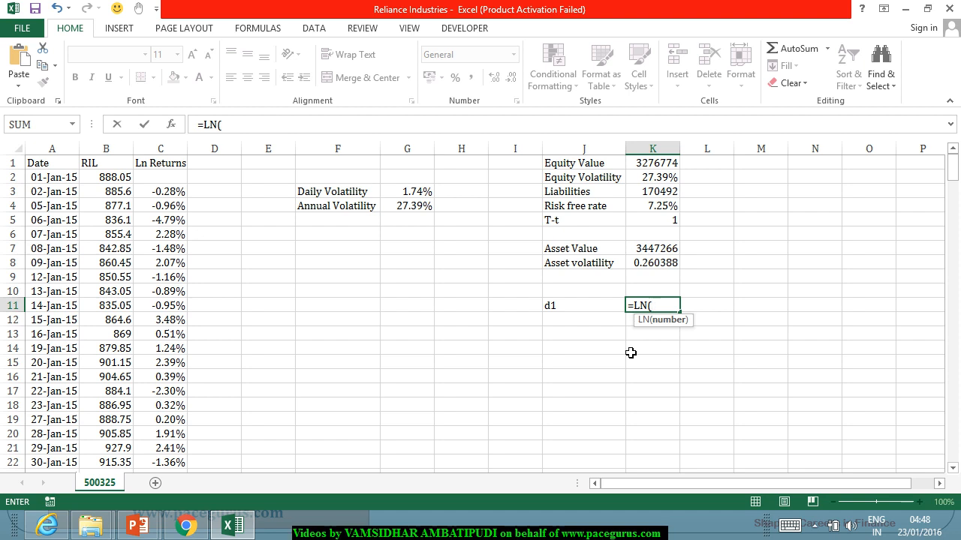
pyautogui.click(656, 252)
pyautogui.write('/')
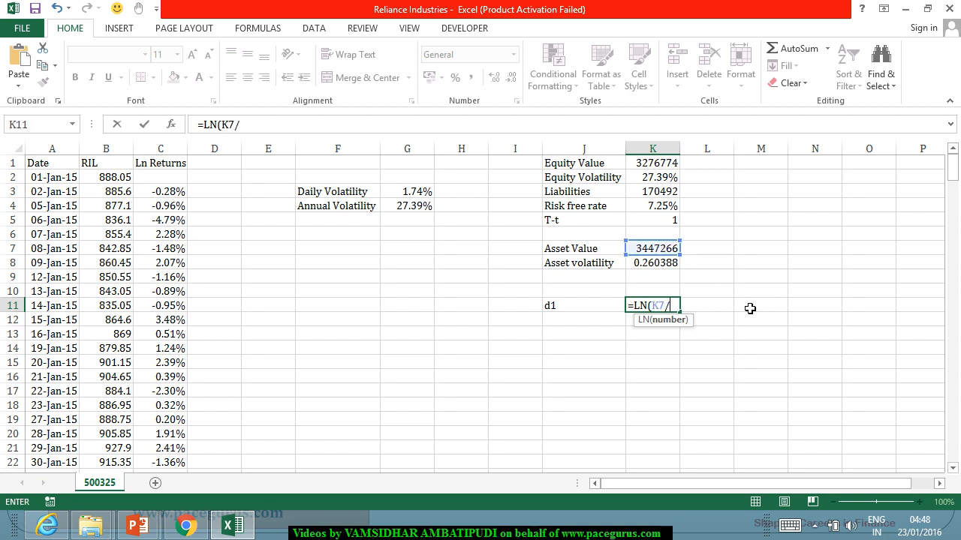
pyautogui.click(645, 195)
pyautogui.write(')+(')
# Step: Extend the d1 formula with the drift term +(K4+K8^2/2)*K5
pyautogui.click(674, 209)
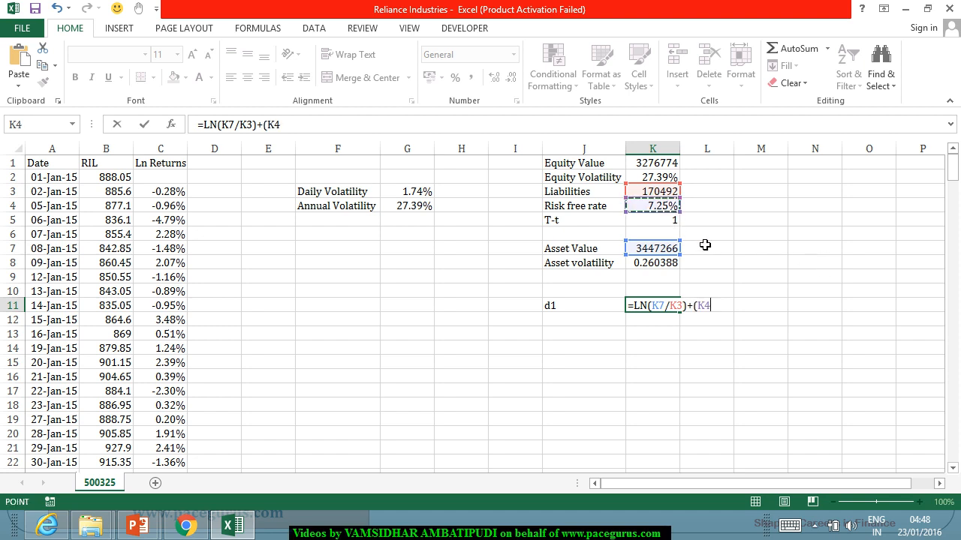
pyautogui.write('+')
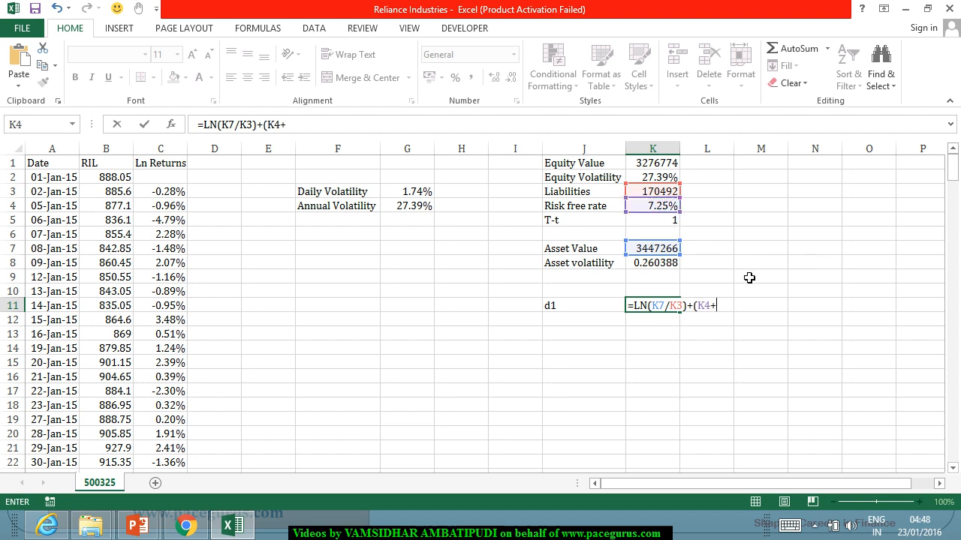
pyautogui.click(665, 267)
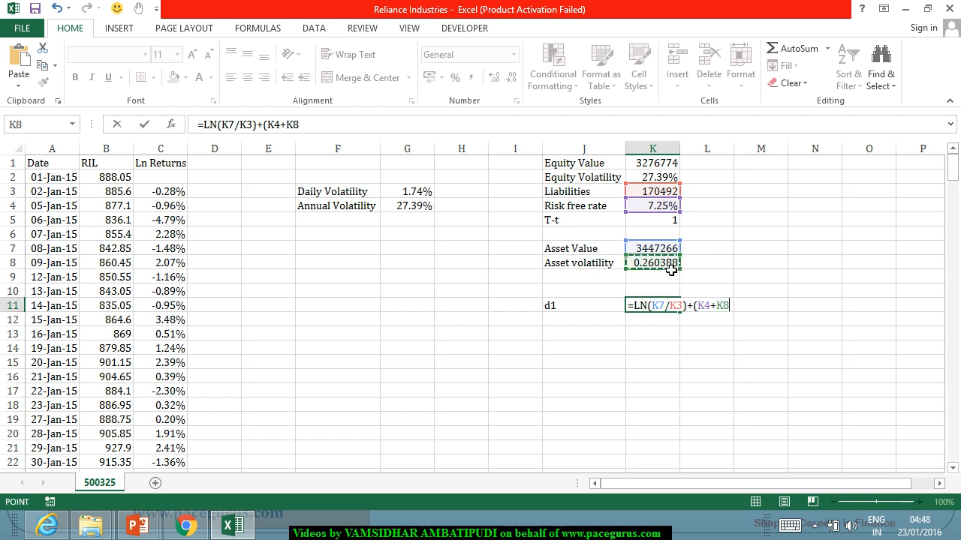
pyautogui.write('^2/2')
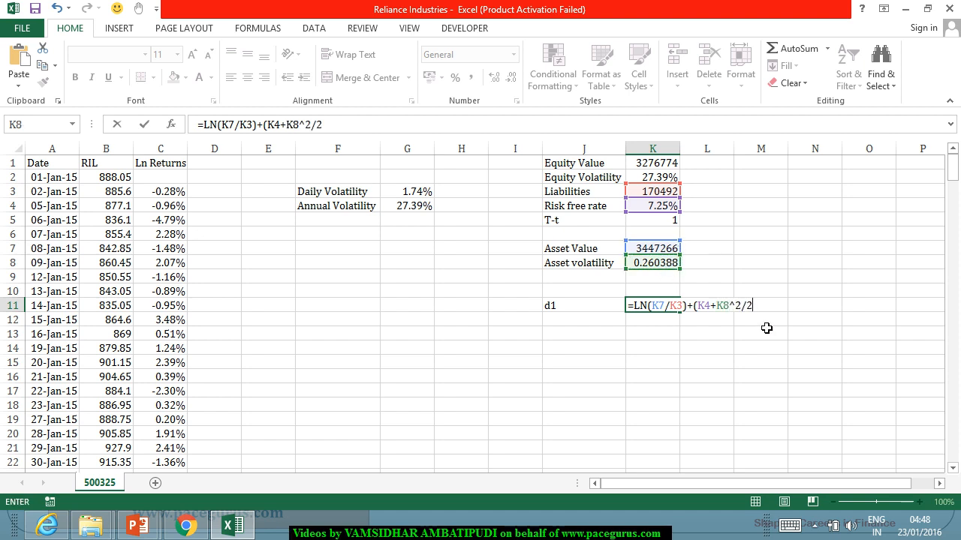
pyautogui.write(')*')
pyautogui.click(640, 218)
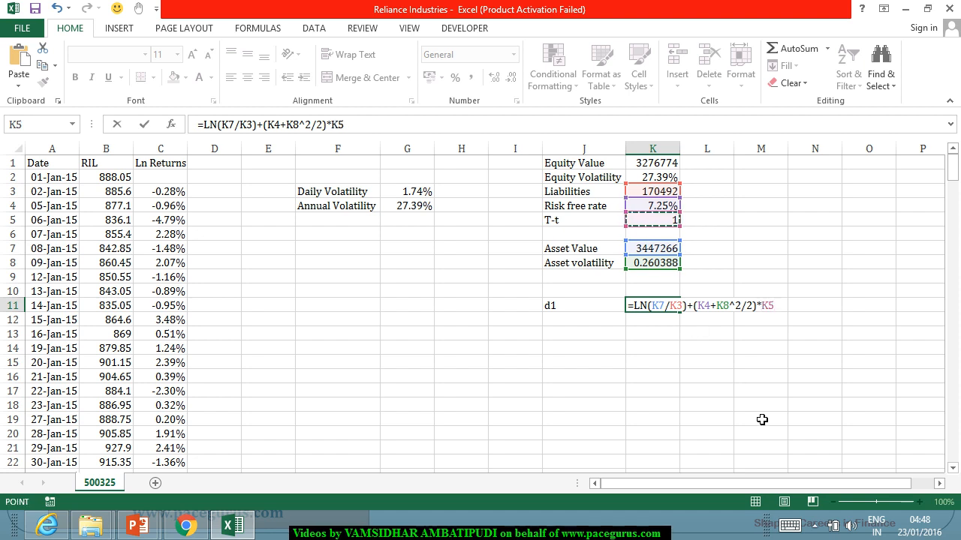
# Step: Enclose the d1 numerator in parentheses and divide it by (K8*SQRT(K5)) to complete the formula
pyautogui.click(634, 308)
pyautogui.write('(')
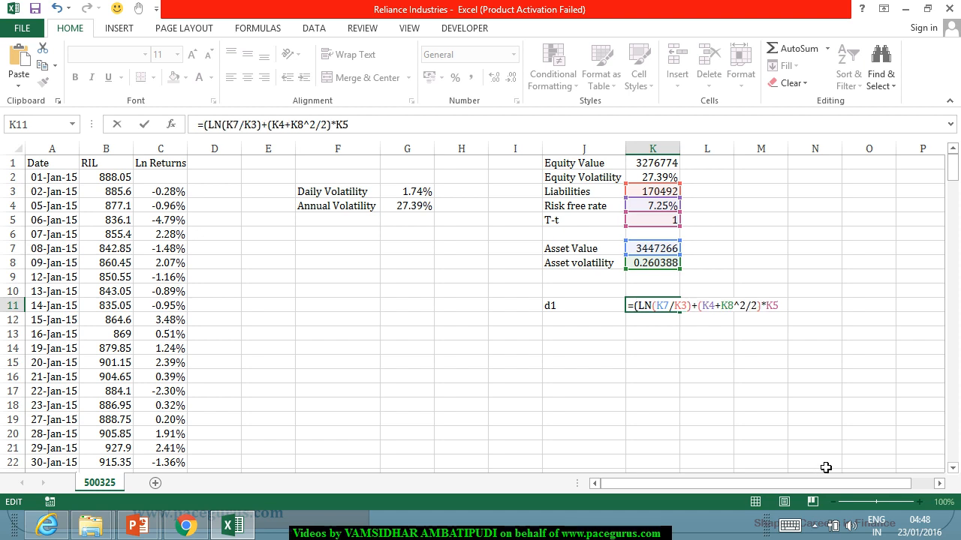
pyautogui.click(790, 308)
pyautogui.write(')/(')
pyautogui.click(653, 267)
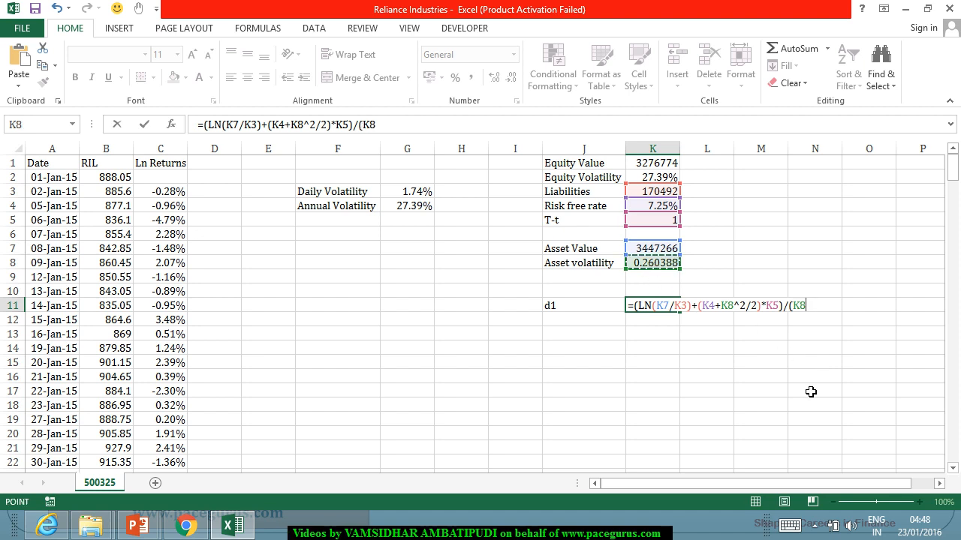
pyautogui.write('*sqr')
pyautogui.press('Tab')
pyautogui.click(653, 220)
pyautogui.write('))')
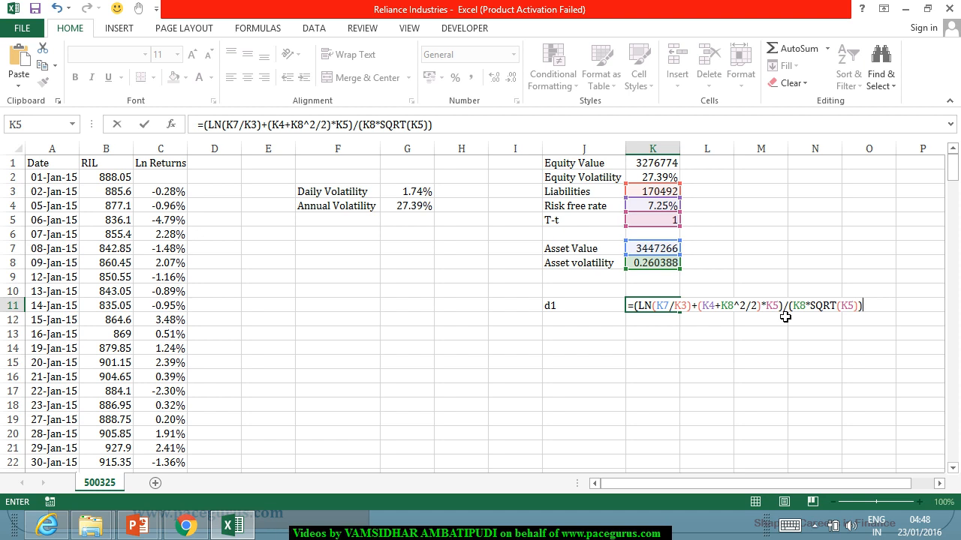
pyautogui.press('Return')
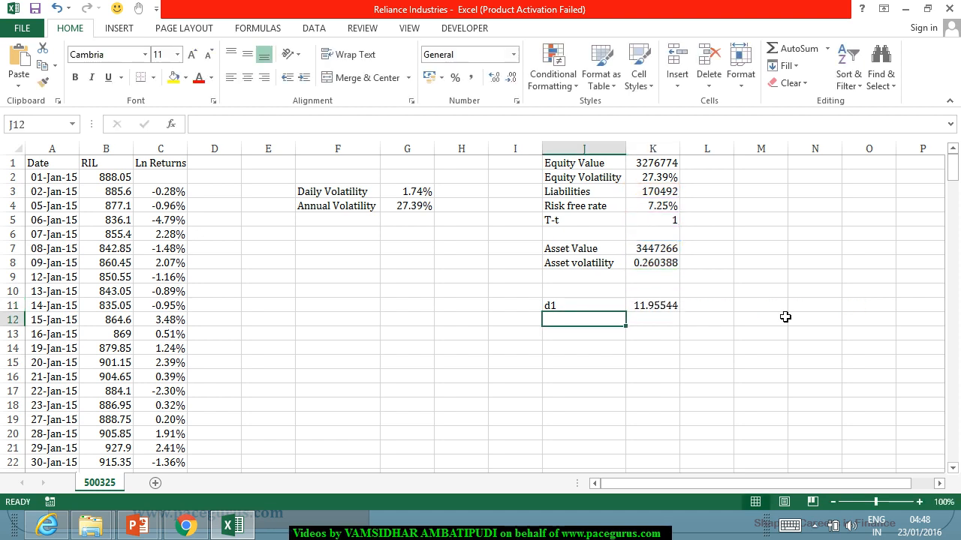
# Step: Label J12 as d2 and calculate it in K12 with =K11-K8*SQRT(K5)
pyautogui.write('d2')
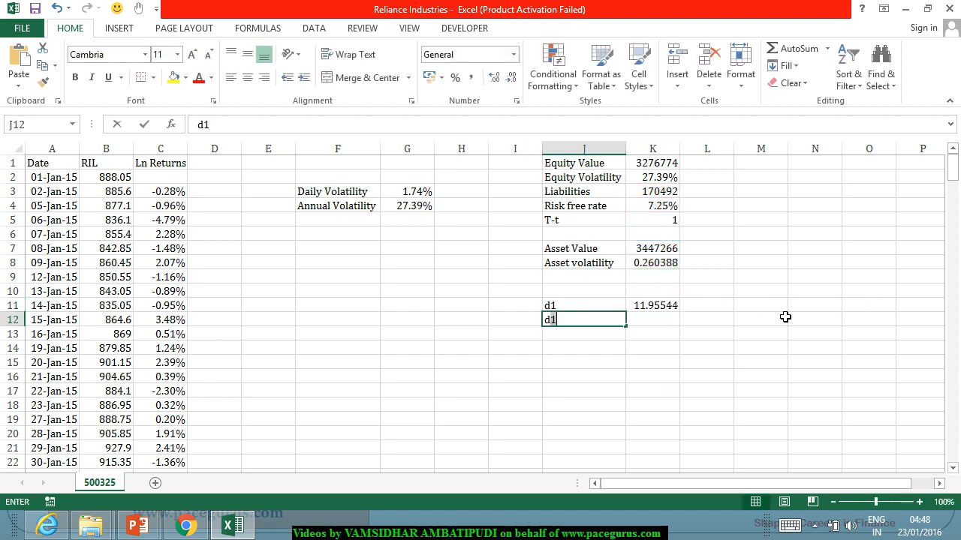
pyautogui.press('Tab')
pyautogui.write('=')
pyautogui.press('Up')
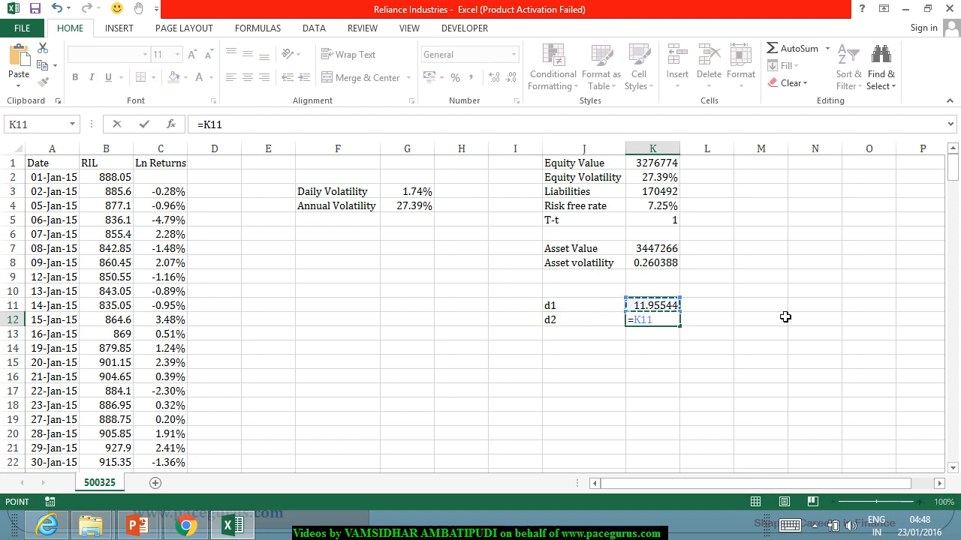
pyautogui.write('-')
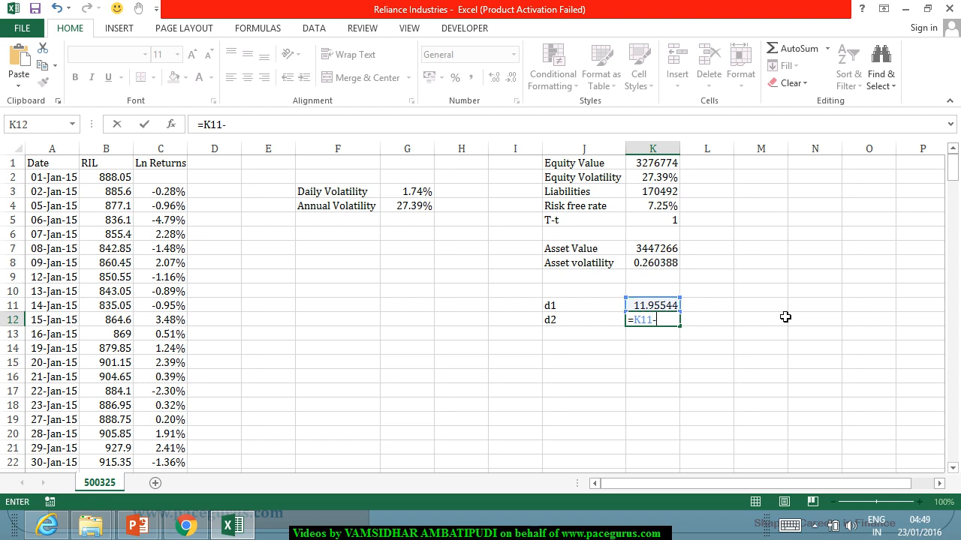
pyautogui.click(658, 264)
pyautogui.write('*sqr')
pyautogui.press('Tab')
pyautogui.click(670, 221)
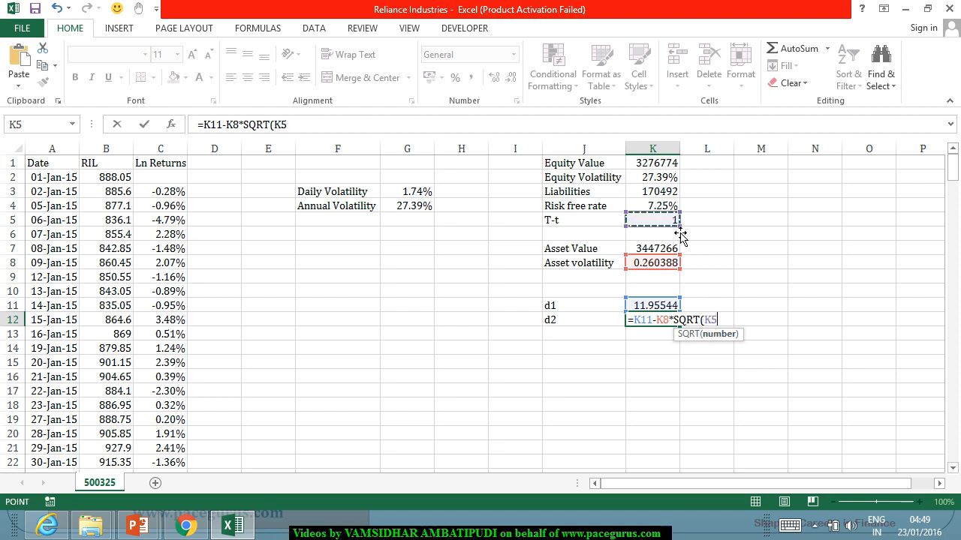
pyautogui.write(')')
pyautogui.press('Return')
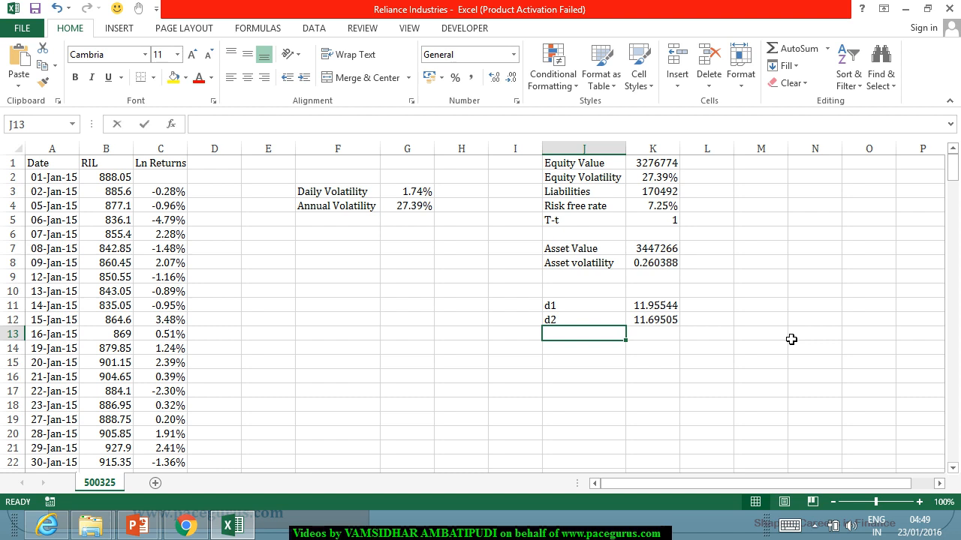
# Step: Label J13 as N(d1) and calculate it in K13 with =NORM.S.DIST(K11,1)
pyautogui.write('N(d1)')
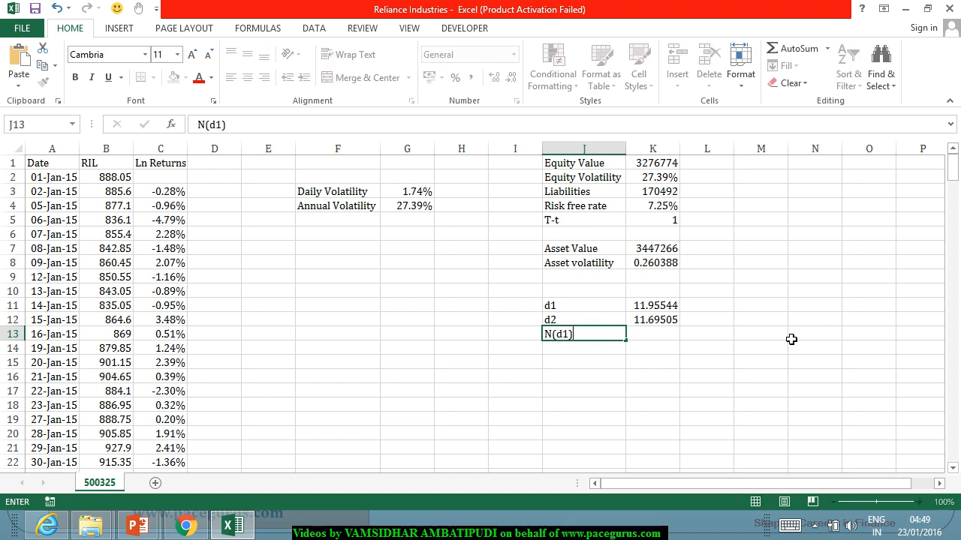
pyautogui.press('Tab')
pyautogui.write('=norm')
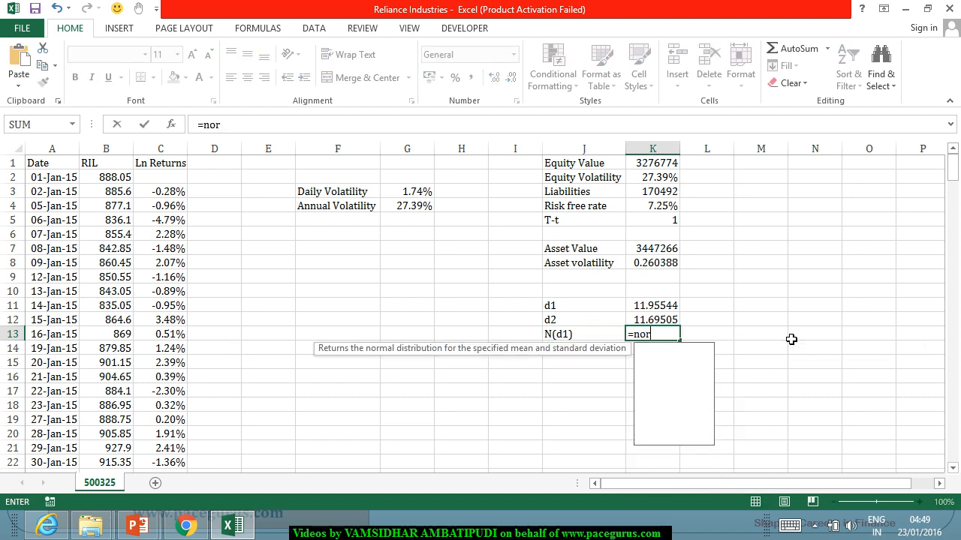
pyautogui.press('Down')
pyautogui.press('Down')
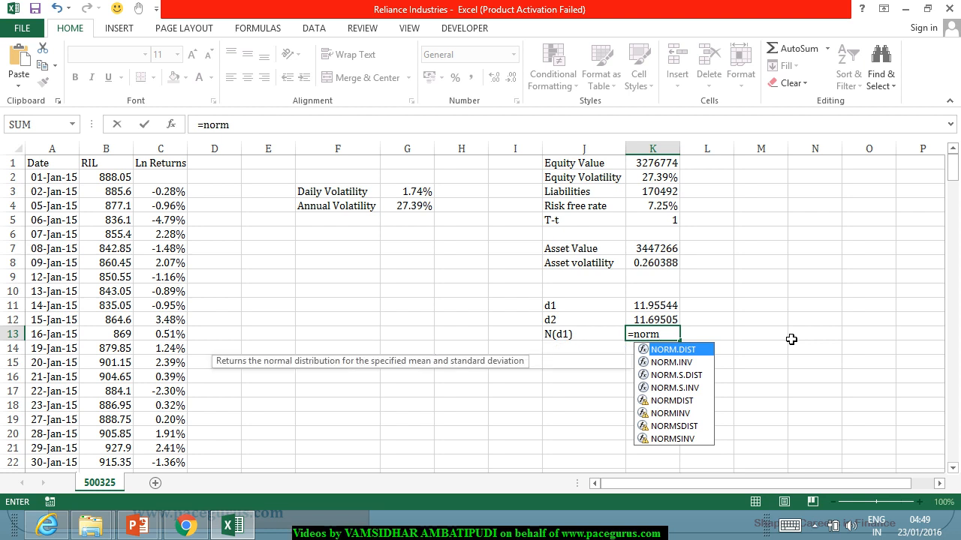
pyautogui.press('Tab')
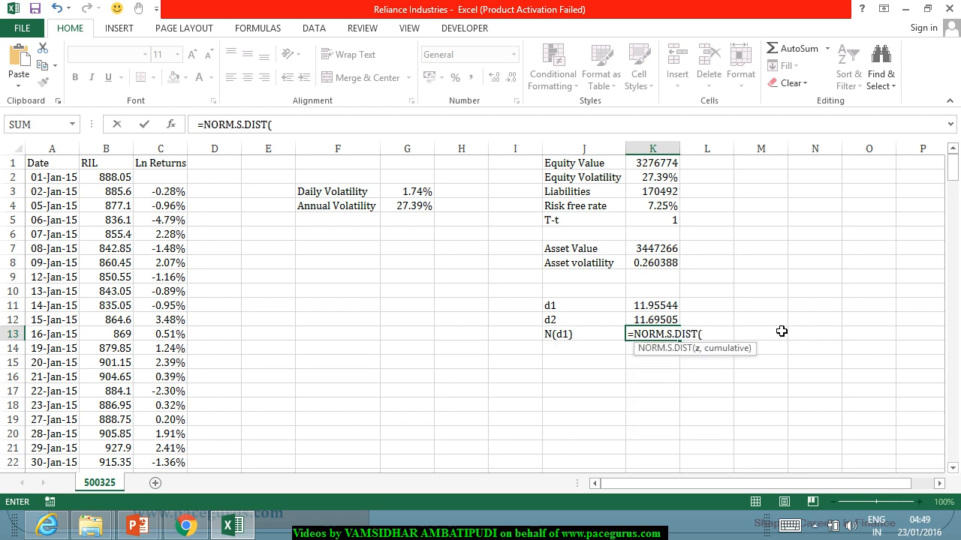
pyautogui.click(680, 309)
pyautogui.write(',1)')
pyautogui.press('Return')
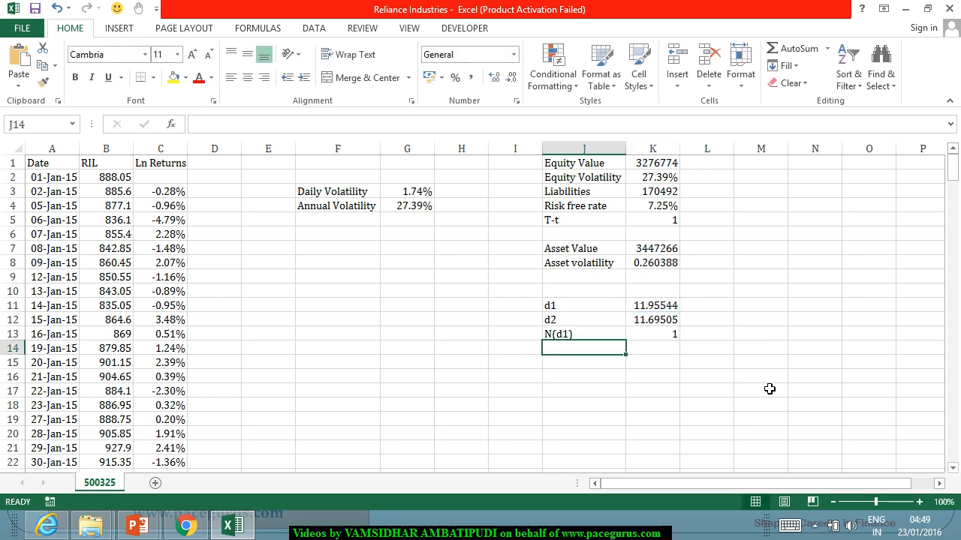
# Step: Label cell J14 as N(d2), directly below the N(d1) label
pyautogui.write('N')
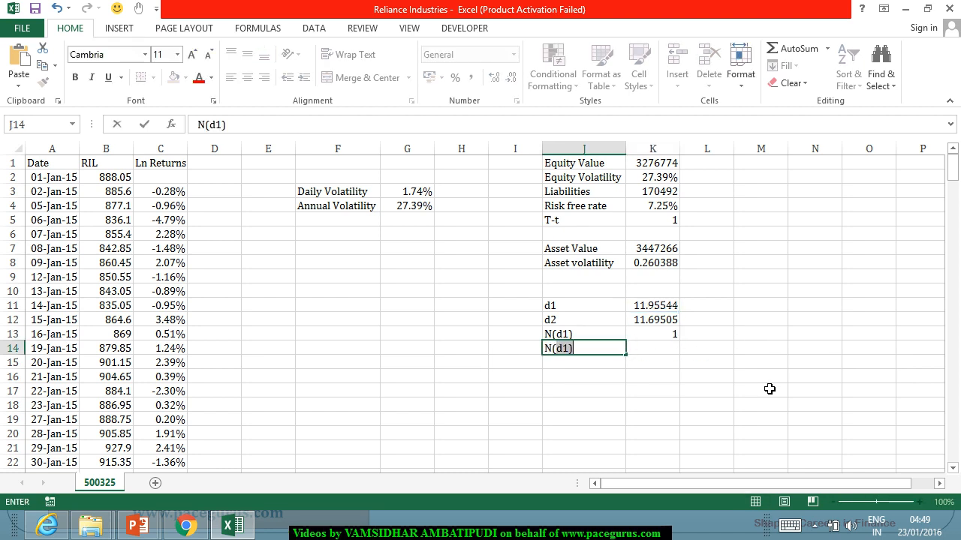
pyautogui.write('(d2')
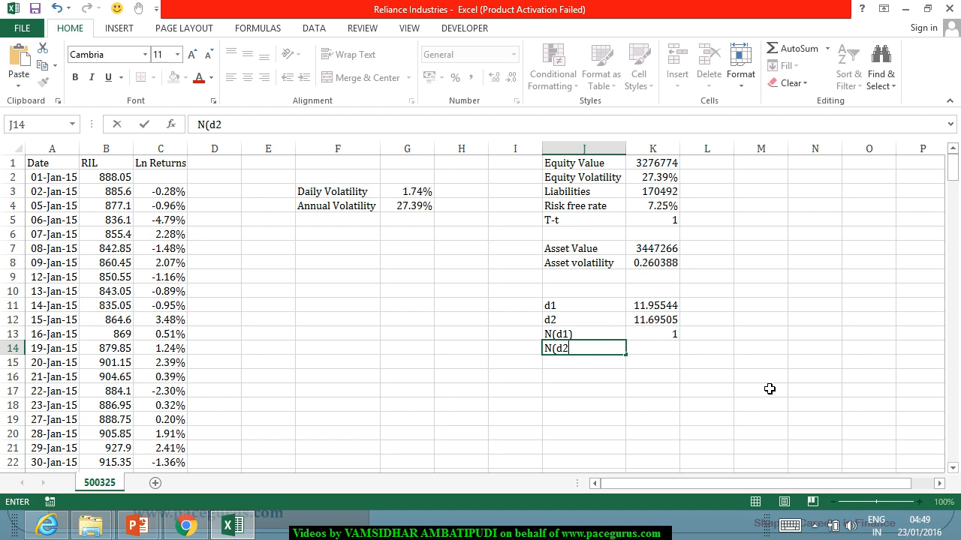
pyautogui.write(')')
pyautogui.press('Tab')
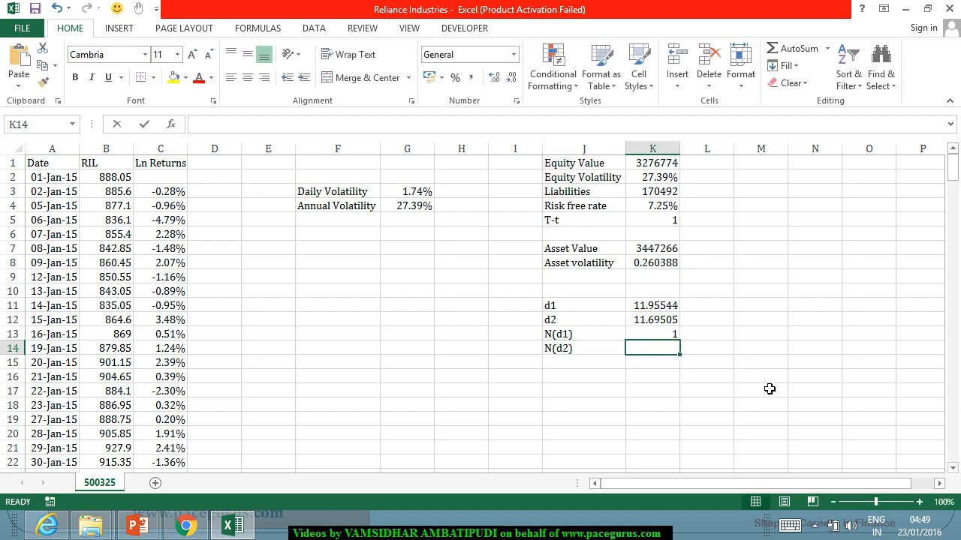
# Step: Calculate N(d2) in K14 from the d2 value with =NORM.S.DIST(K12,1)
pyautogui.write('=nom')
pyautogui.press('BackSpace')
pyautogui.write('t')
pyautogui.press('BackSpace')
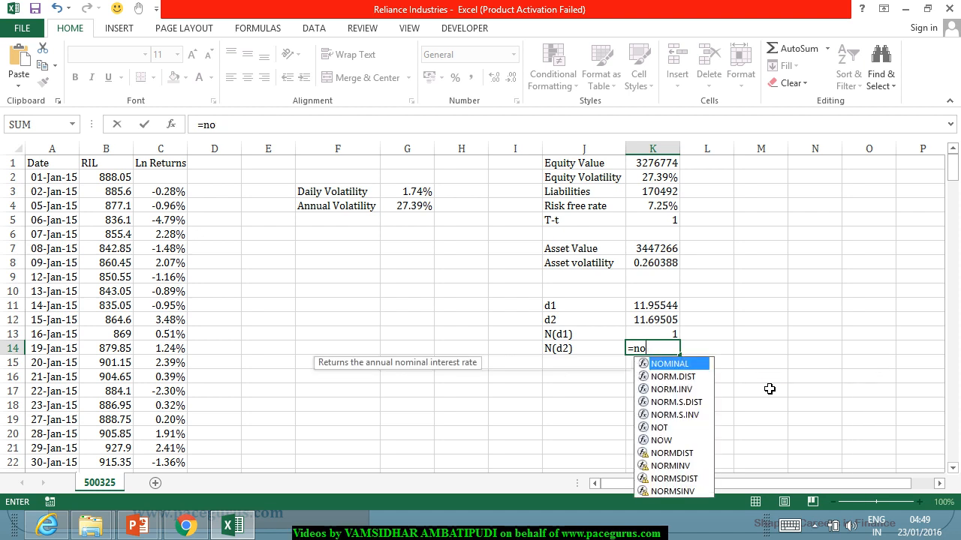
pyautogui.write('rm')
pyautogui.press('Down')
pyautogui.press('Down')
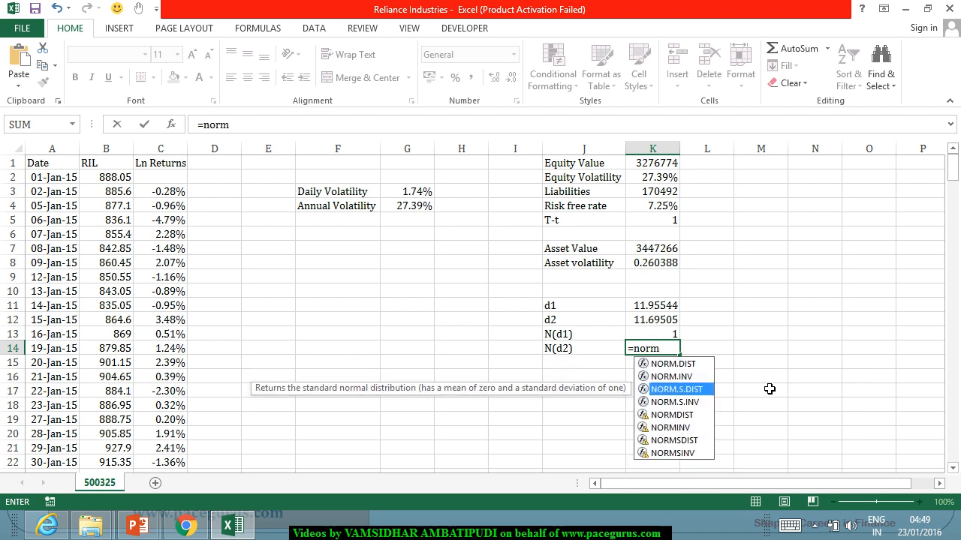
pyautogui.press('Tab')
pyautogui.click(663, 321)
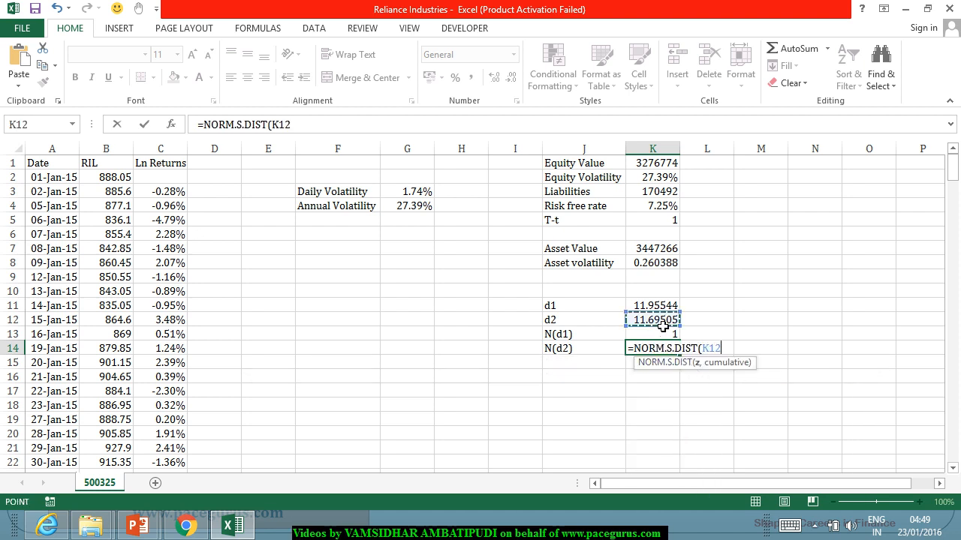
pyautogui.write(',1)')
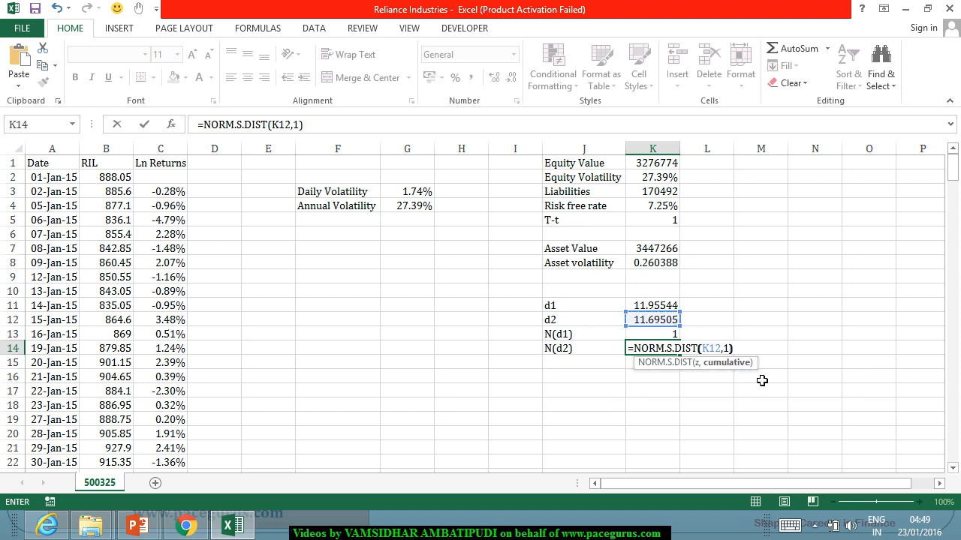
pyautogui.press('Return')
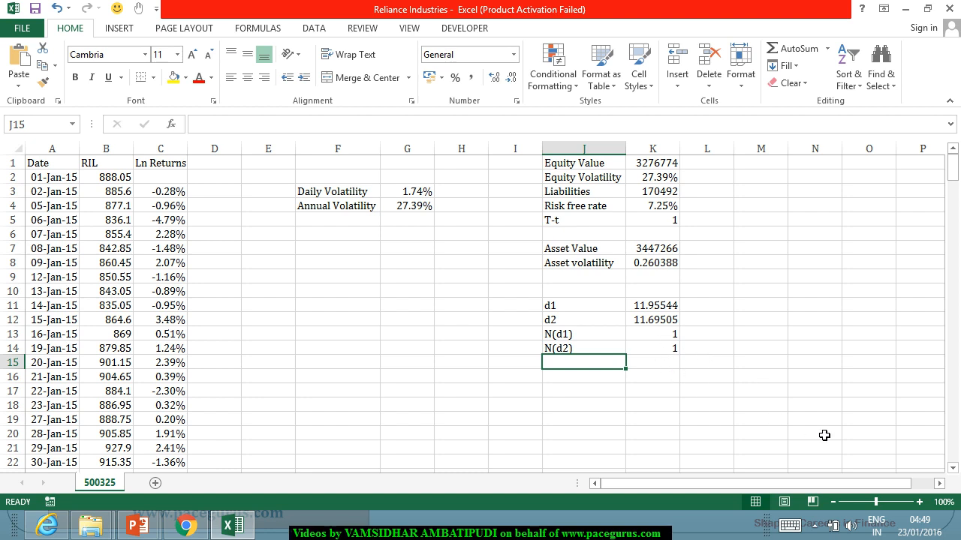
# Step: Label J15 as Equity Value and begin its formula in K15 with asset value times N(d1), =K7*K13
pyautogui.write('Equity')
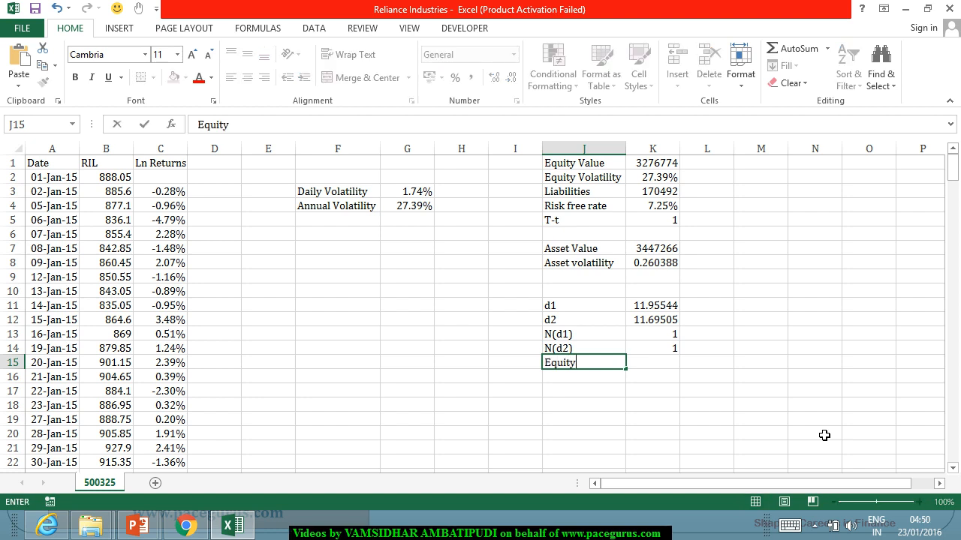
pyautogui.write(' Value')
pyautogui.press('Tab')
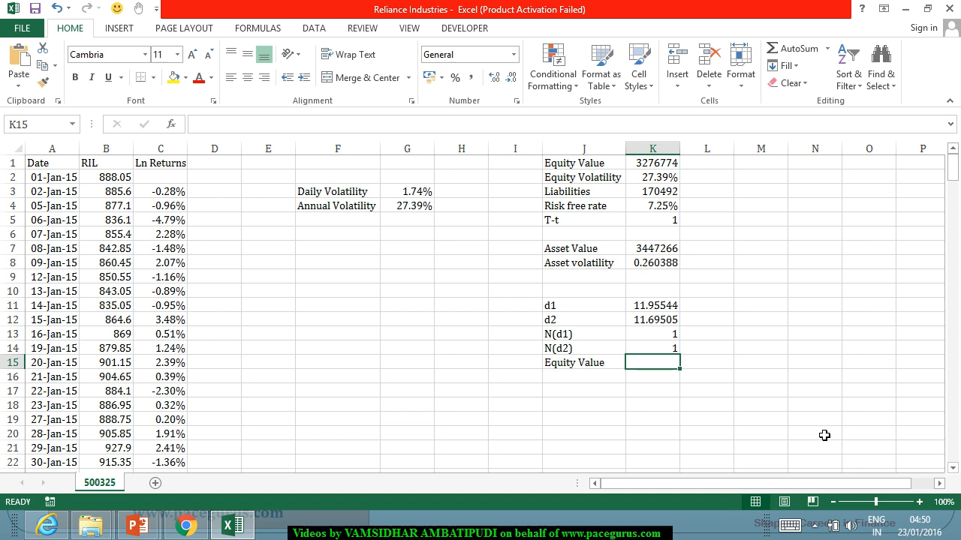
pyautogui.write('=')
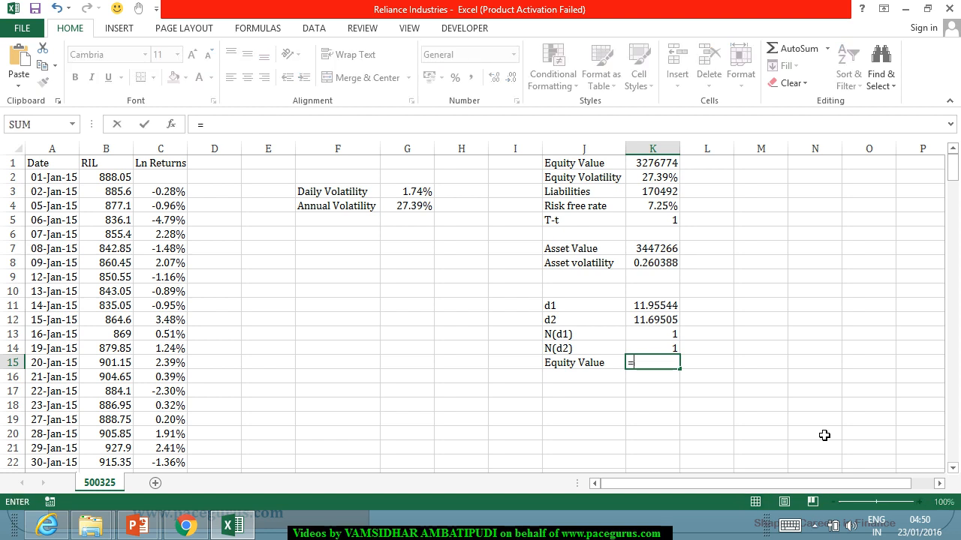
pyautogui.click(670, 250)
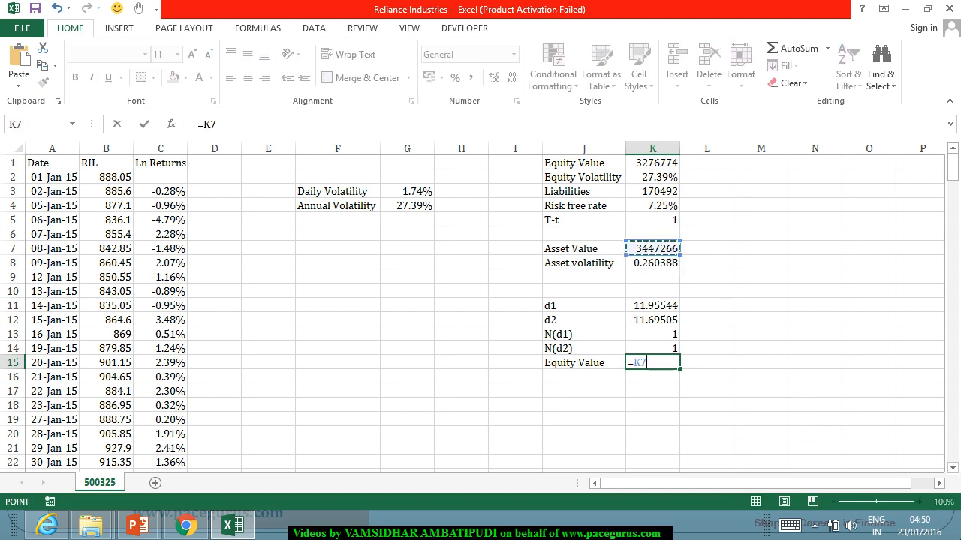
pyautogui.write('*')
pyautogui.click(655, 336)
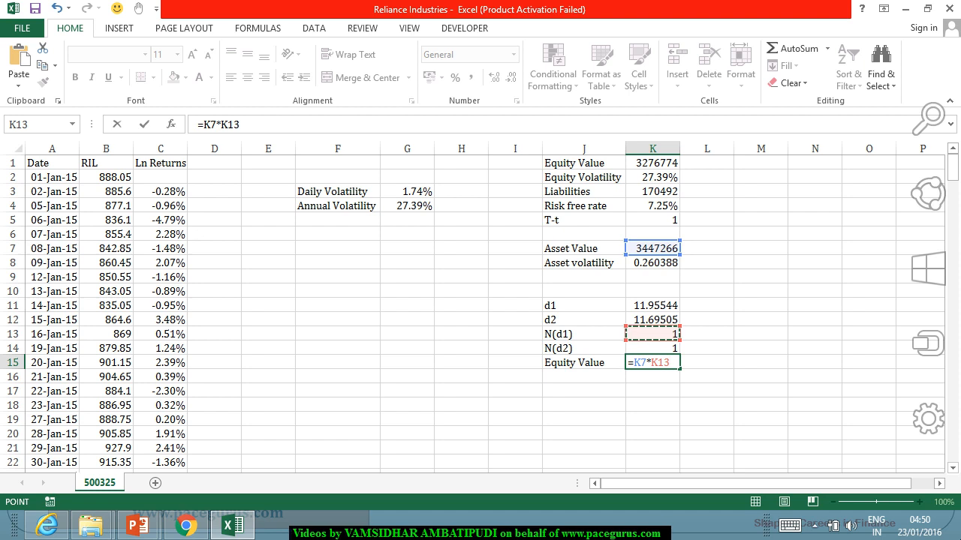
# Step: Complete the K15 equity value formula by subtracting the discounted liabilities term K3/EXP(K4*K5)*K14
pyautogui.write('-')
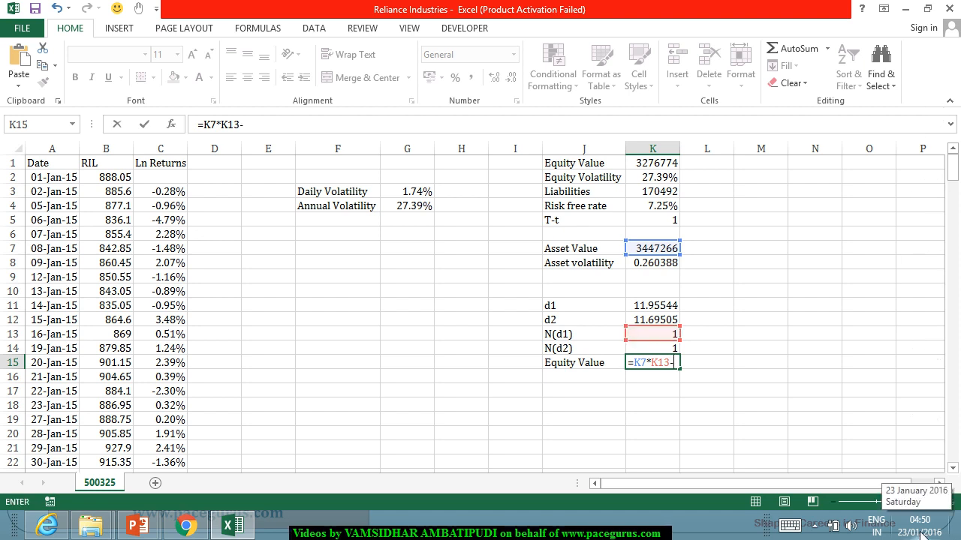
pyautogui.click(663, 197)
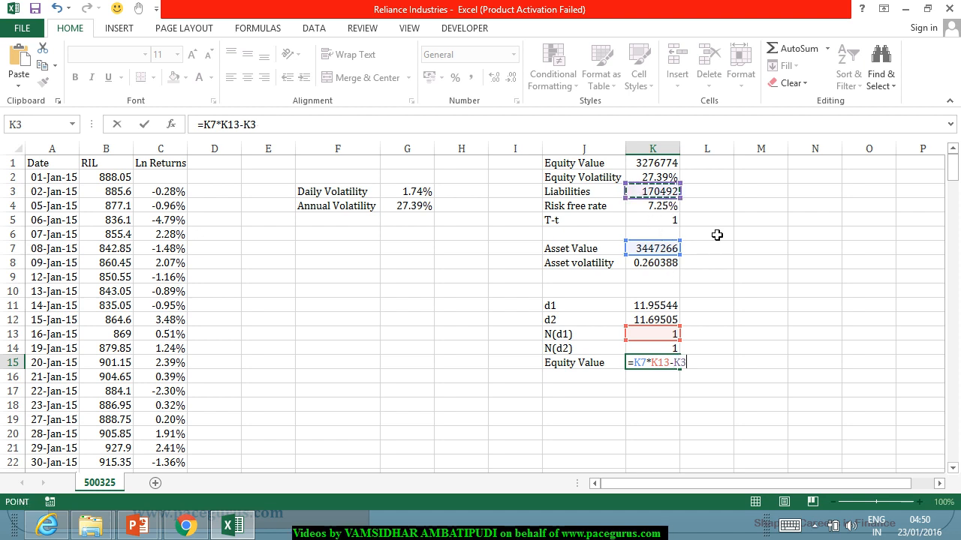
pyautogui.write('/exp')
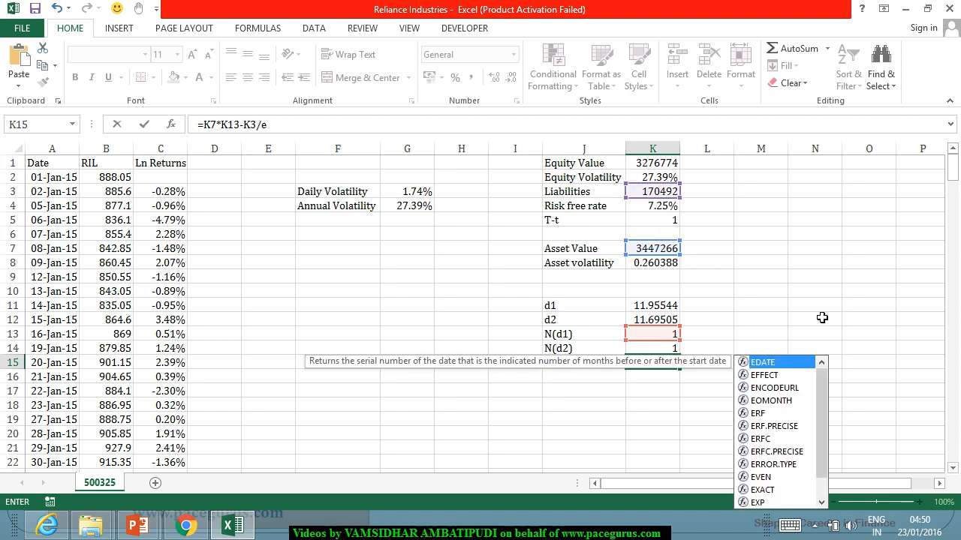
pyautogui.press('Tab')
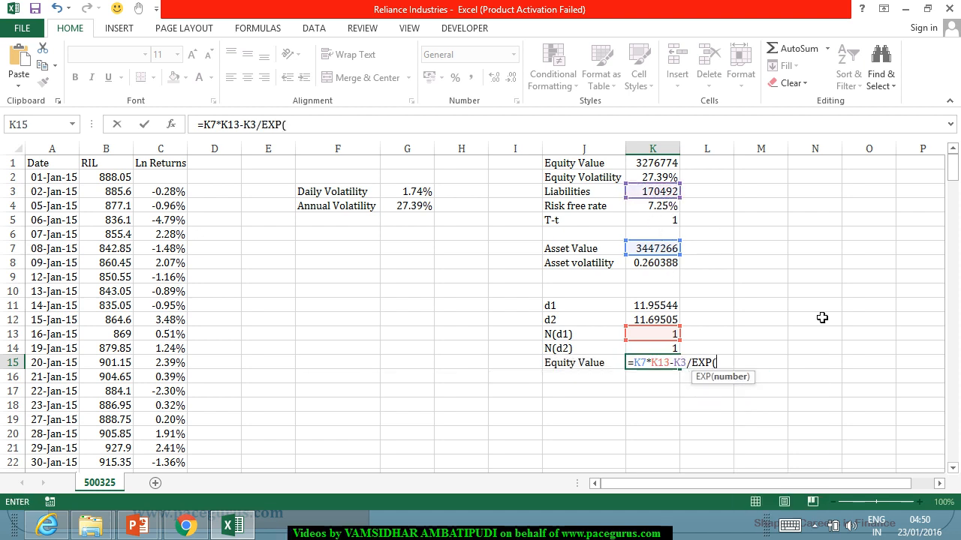
pyautogui.click(663, 209)
pyautogui.write('*')
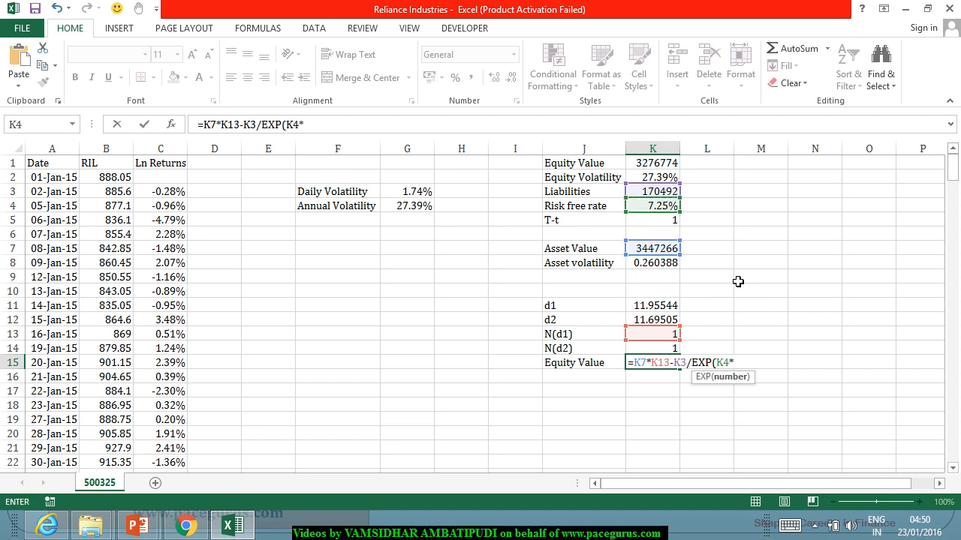
pyautogui.click(665, 220)
pyautogui.write(')*')
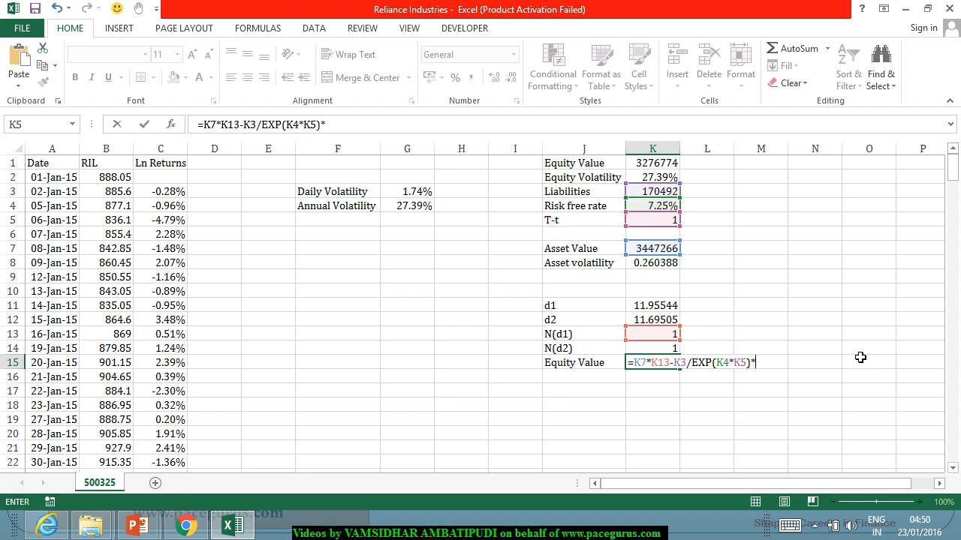
pyautogui.click(640, 349)
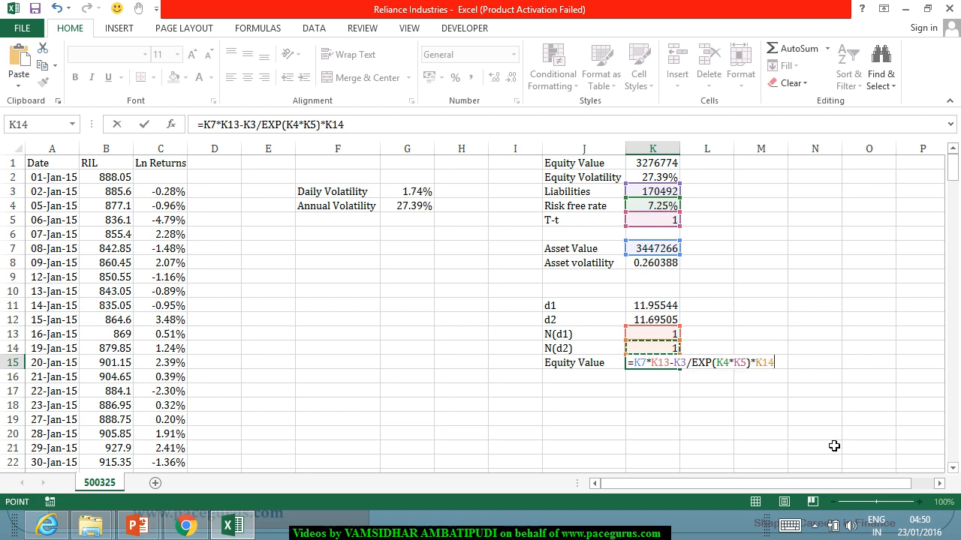
pyautogui.hotkey('ctrl', 'Return')
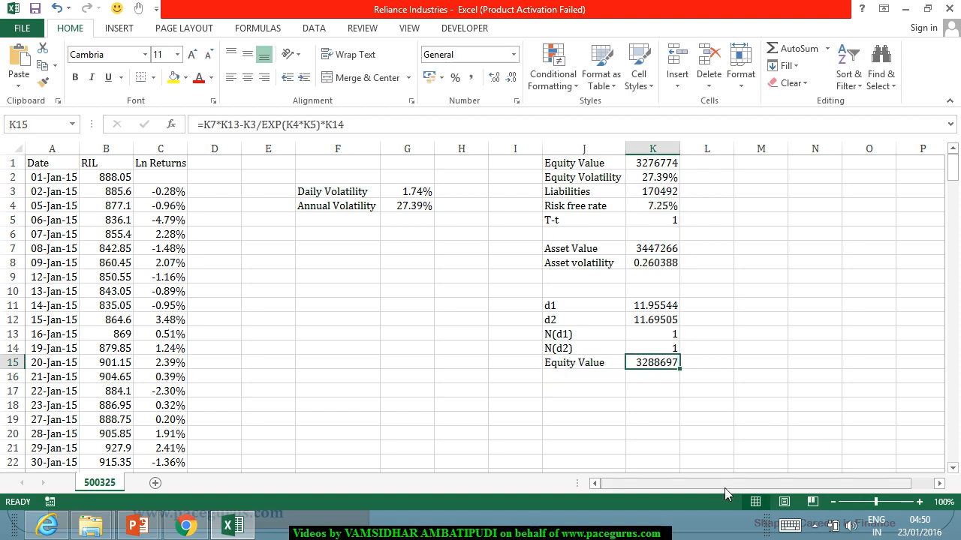
# Step: Label J16 as Equity Volatility and begin a formula in K16
pyautogui.click(583, 381)
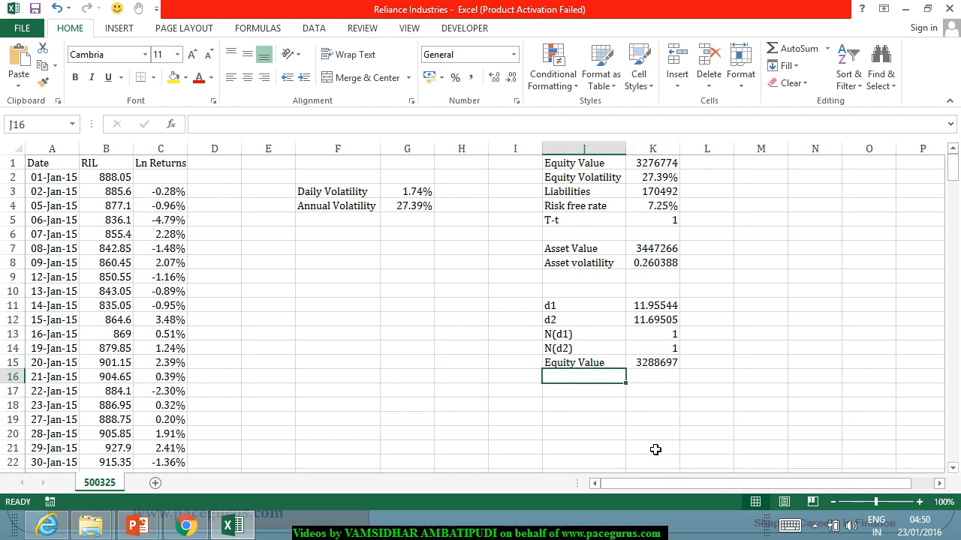
pyautogui.write('Equity ')
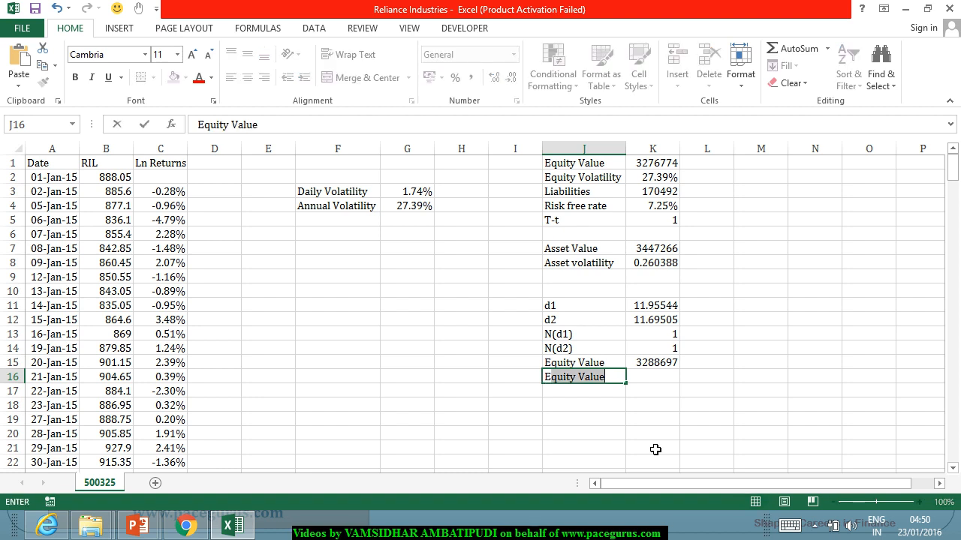
pyautogui.write('Vo')
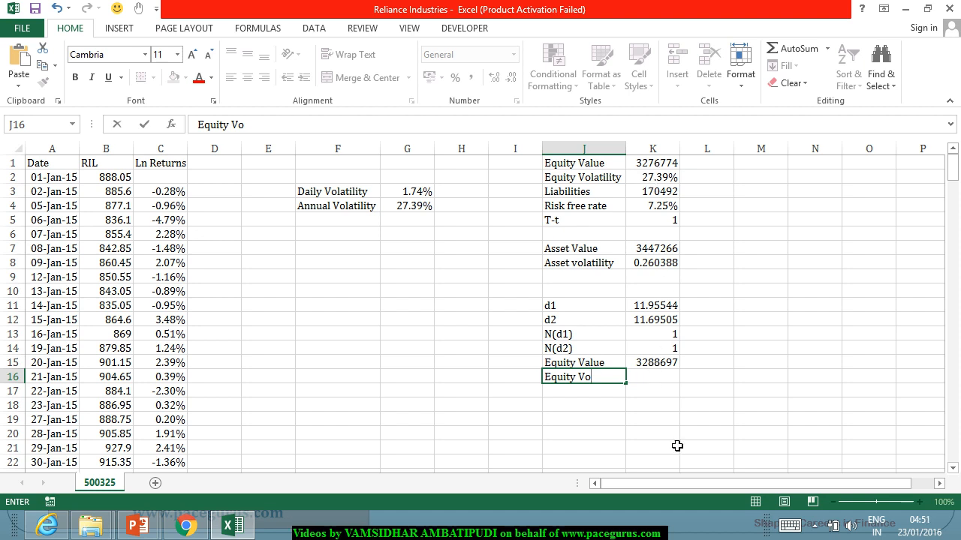
pyautogui.write('atility')
pyautogui.press('Tab')
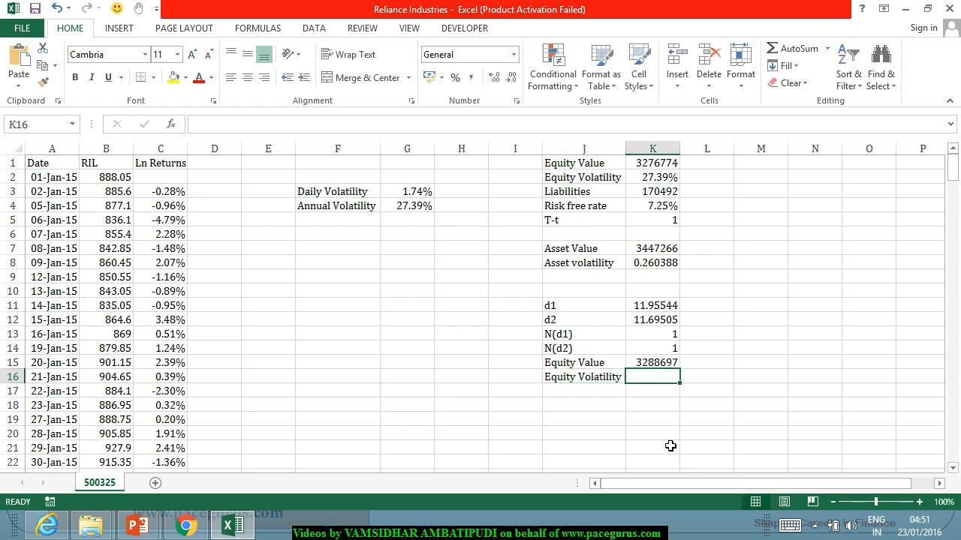
pyautogui.write('=')
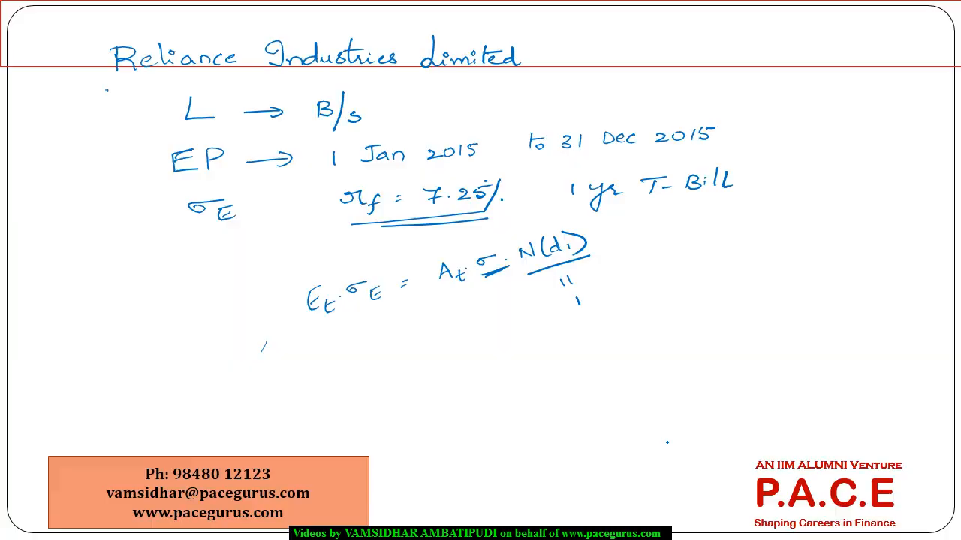
# Step: On the PowerPoint slide, underline σE in the volatility equation and draw a curved arrow from Et to the right-hand side
pyautogui.moveTo(366, 254); pyautogui.dragTo(379, 247)
pyautogui.moveTo(355, 315); pyautogui.dragTo(399, 311)
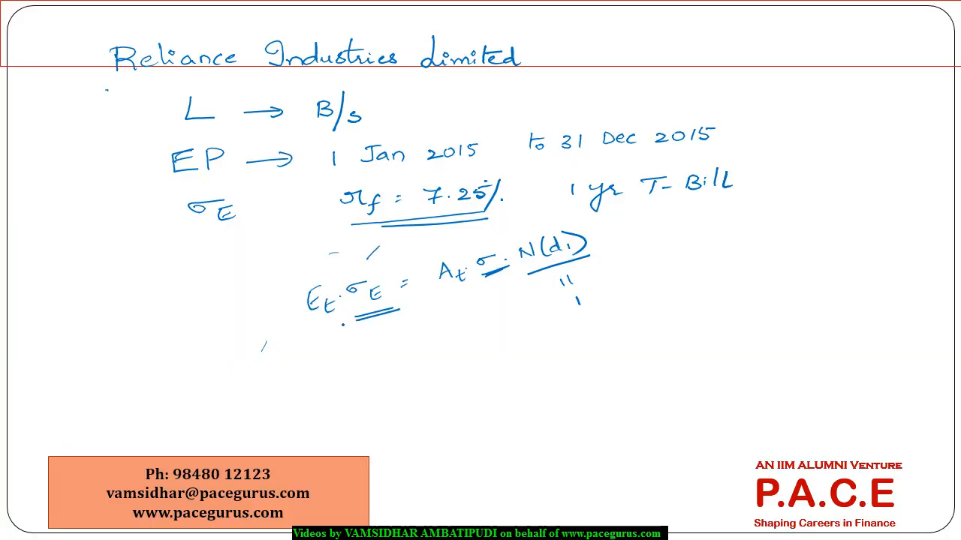
pyautogui.click(356, 357)
pyautogui.moveTo(320, 323)
pyautogui.mouseDown()
pyautogui.moveTo(342, 349)
pyautogui.moveTo(547, 296)
pyautogui.moveTo(546, 314)
pyautogui.mouseUp()
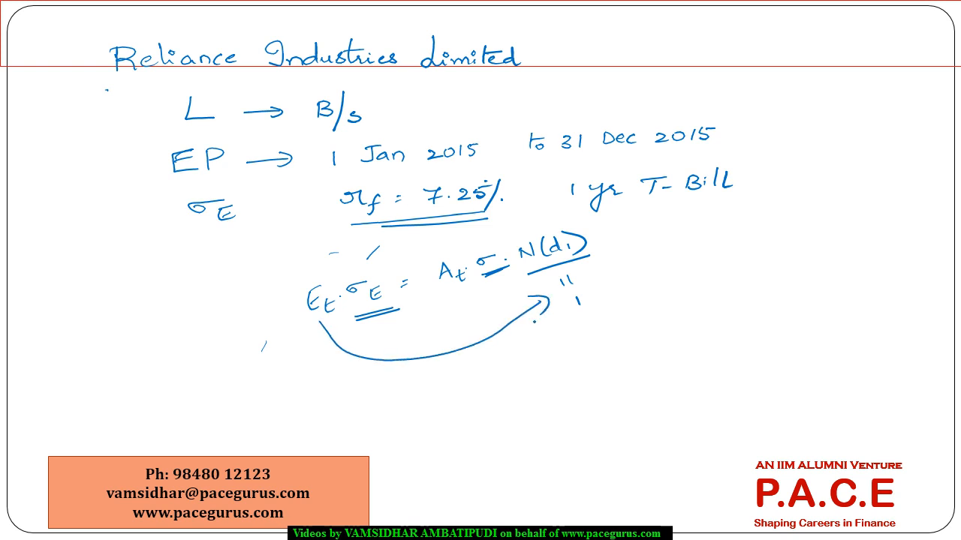
# Step: Switch back to Excel and complete the equity volatility formula in K16 as =K7*K8*K13/K15
pyautogui.hotkey('alt', 'Tab')
pyautogui.click(657, 256)
pyautogui.write('*')
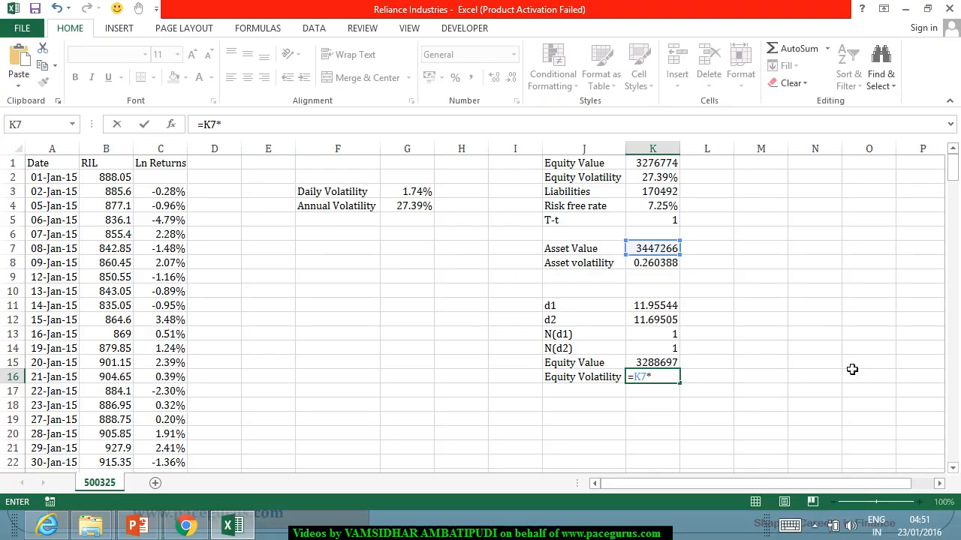
pyautogui.click(676, 264)
pyautogui.write('*')
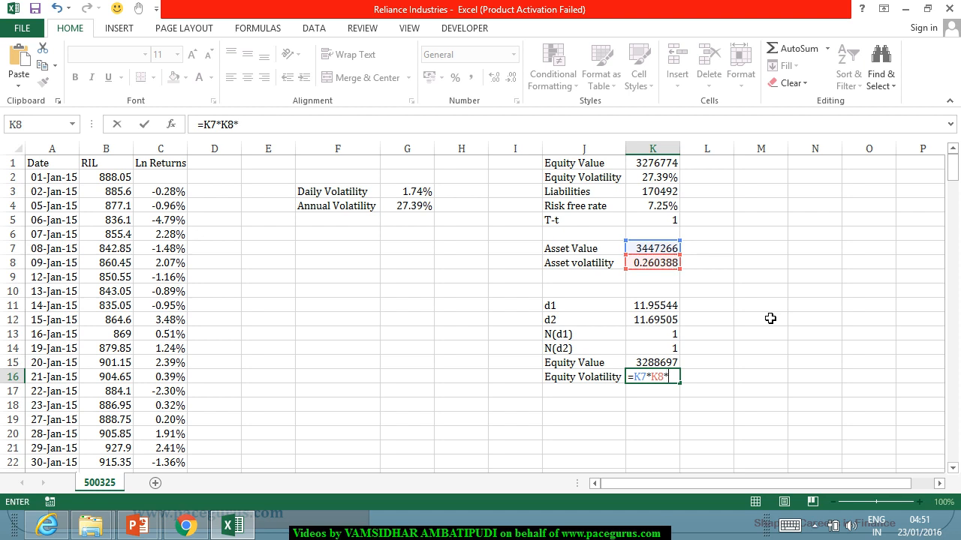
pyautogui.click(653, 335)
pyautogui.write('/')
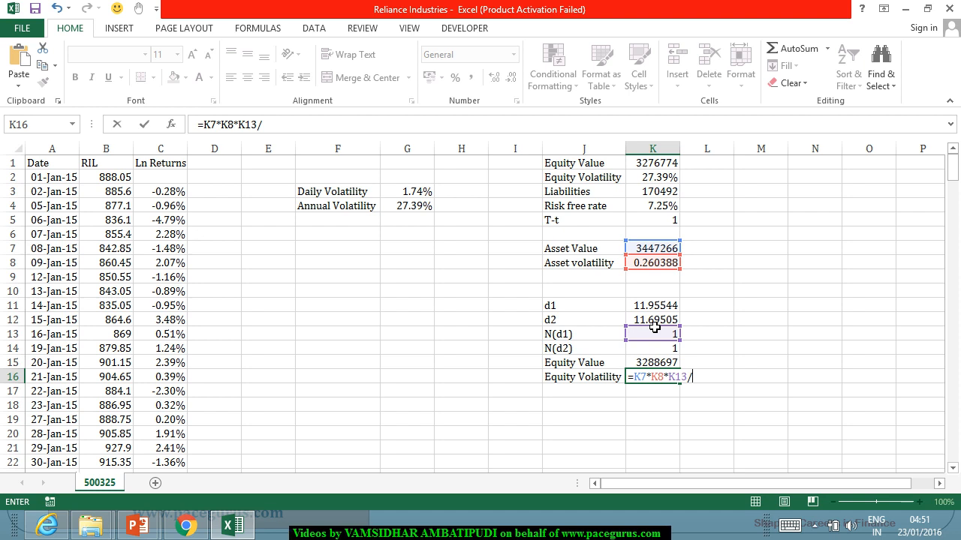
pyautogui.click(643, 362)
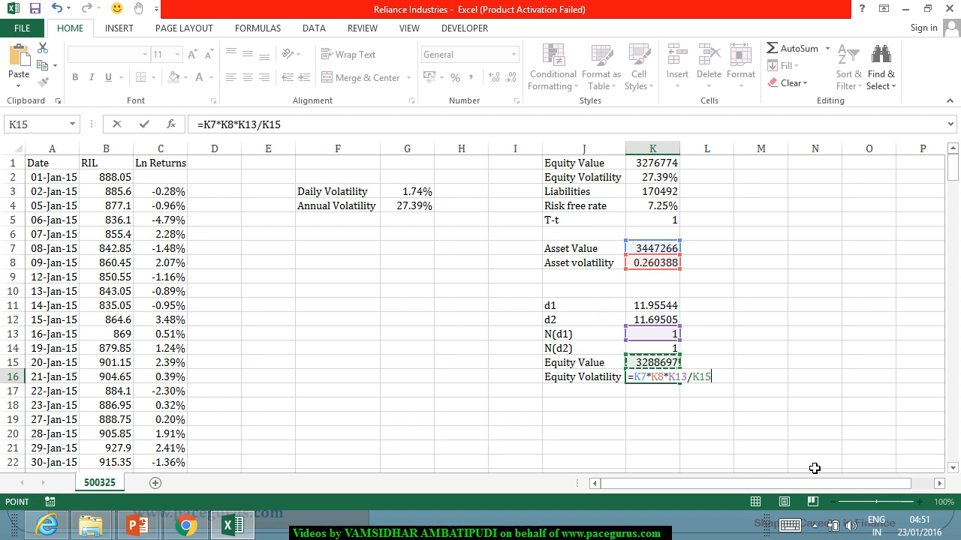
pyautogui.press('Return')
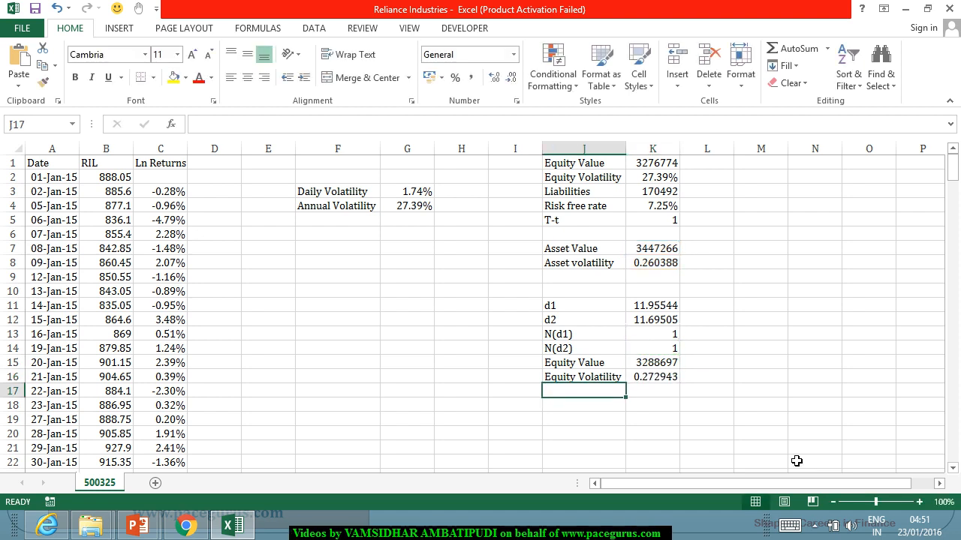
# Step: Format the equity volatility in K16 as a percentage with two decimal places
pyautogui.click(650, 378)
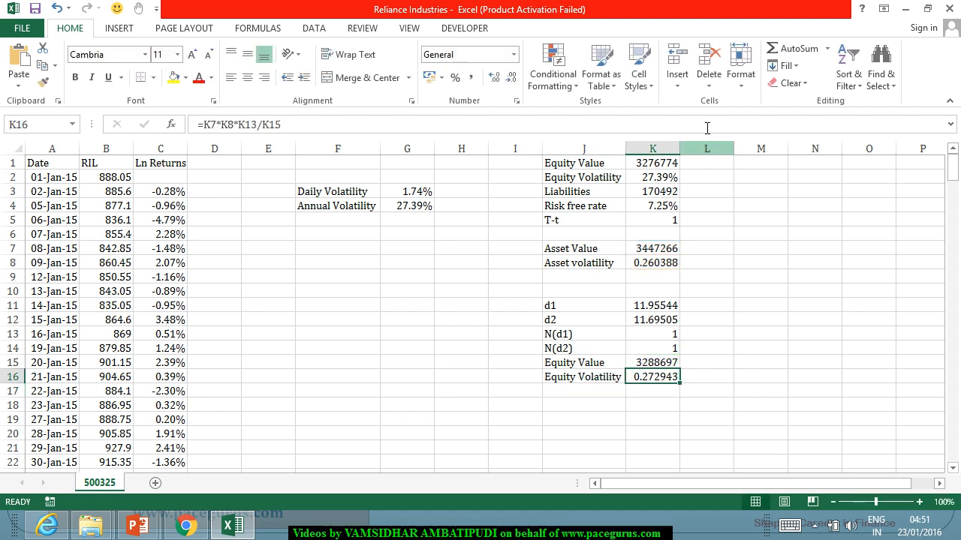
pyautogui.click(455, 77)
pyautogui.click(494, 79)
pyautogui.click(494, 78)
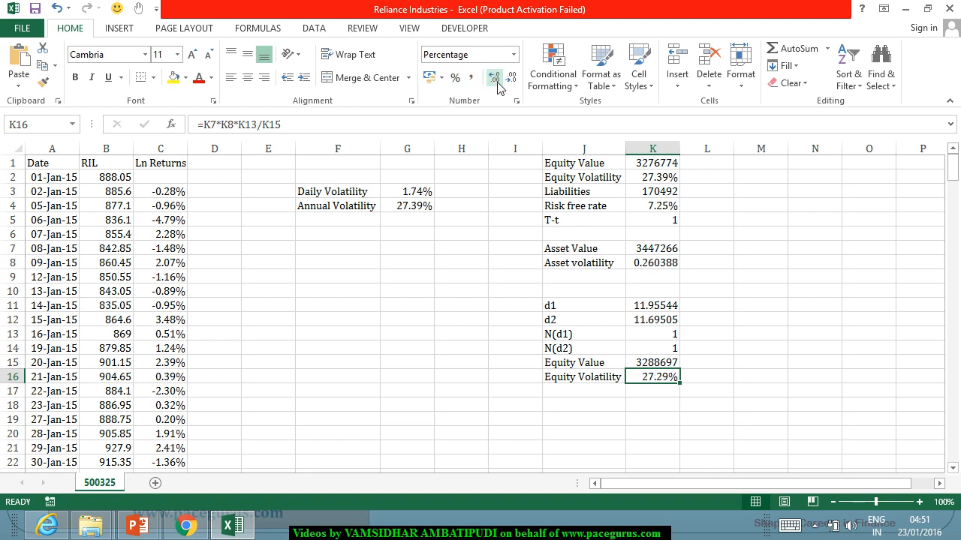
# Step: Label J18 as Error below the model-implied equity volatility row
pyautogui.click(671, 179)
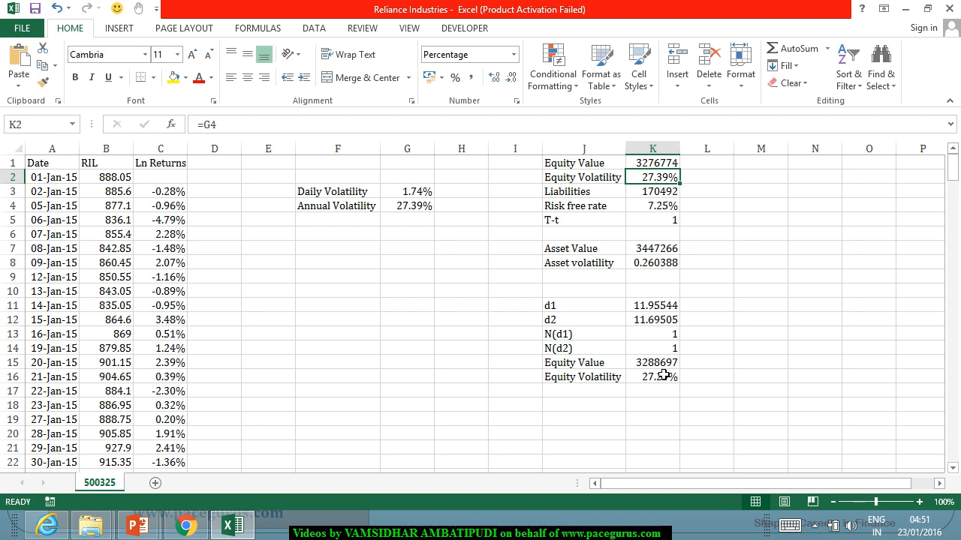
pyautogui.click(583, 405)
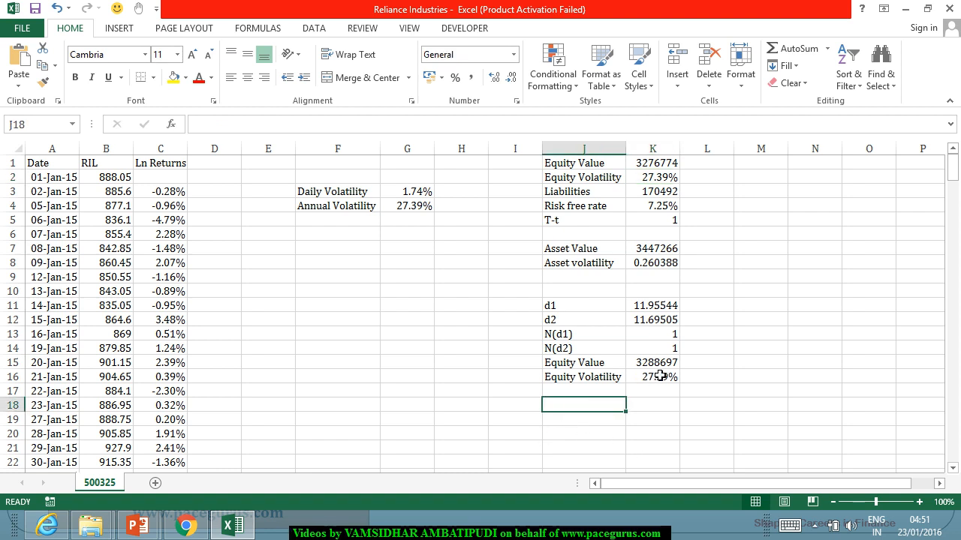
pyautogui.write('Error')
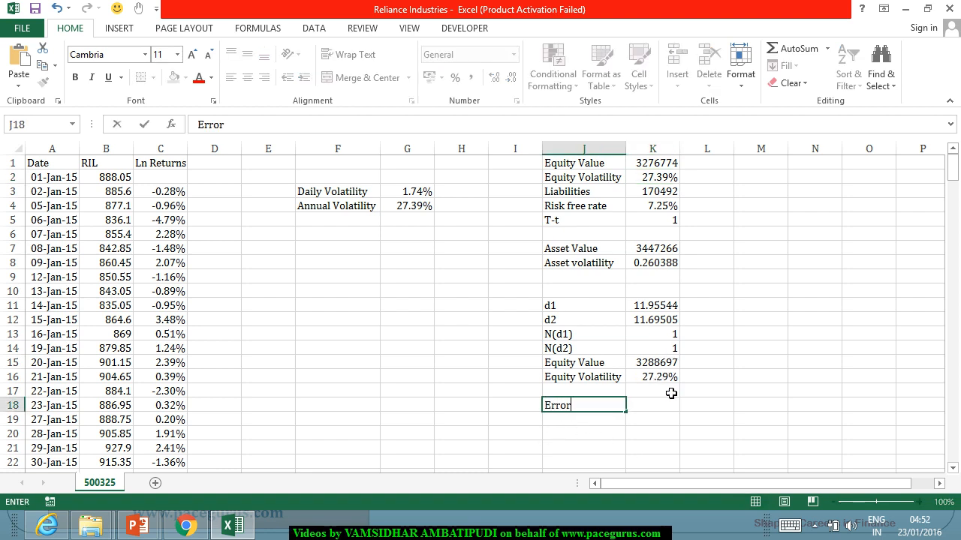
# Step: Begin the error formula in K18 with the squared relative equity value difference, =(K15/K1-1)^2+
pyautogui.press('Tab')
pyautogui.write('=')
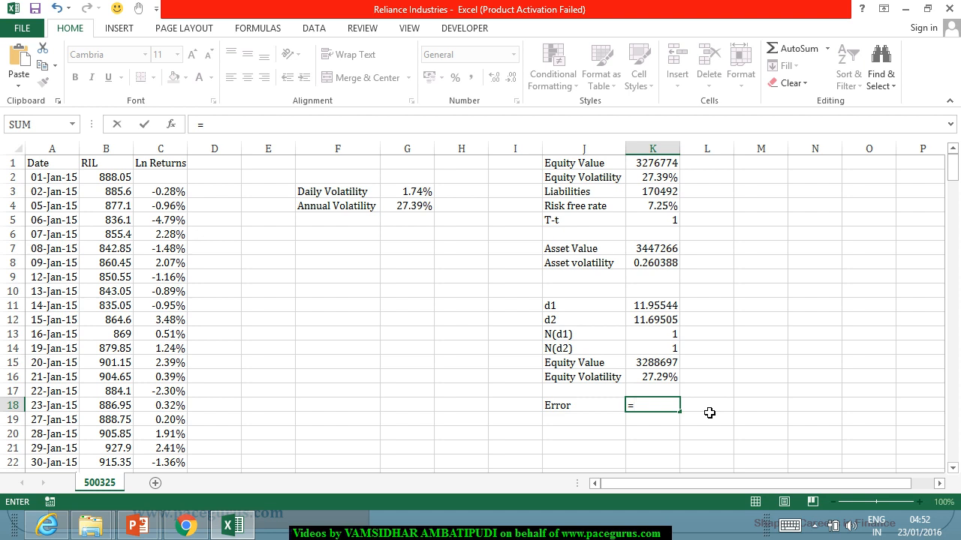
pyautogui.write('(')
pyautogui.click(653, 366)
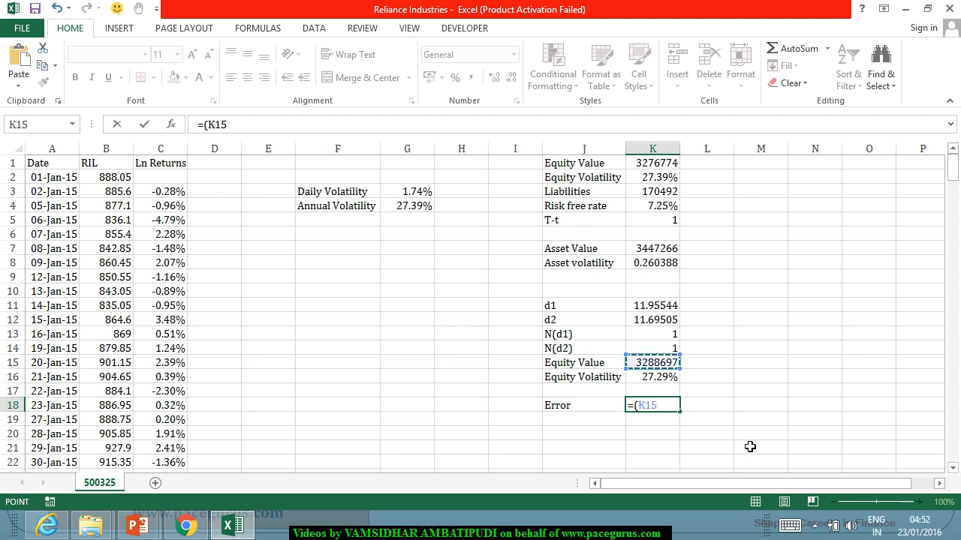
pyautogui.write('/')
pyautogui.click(640, 167)
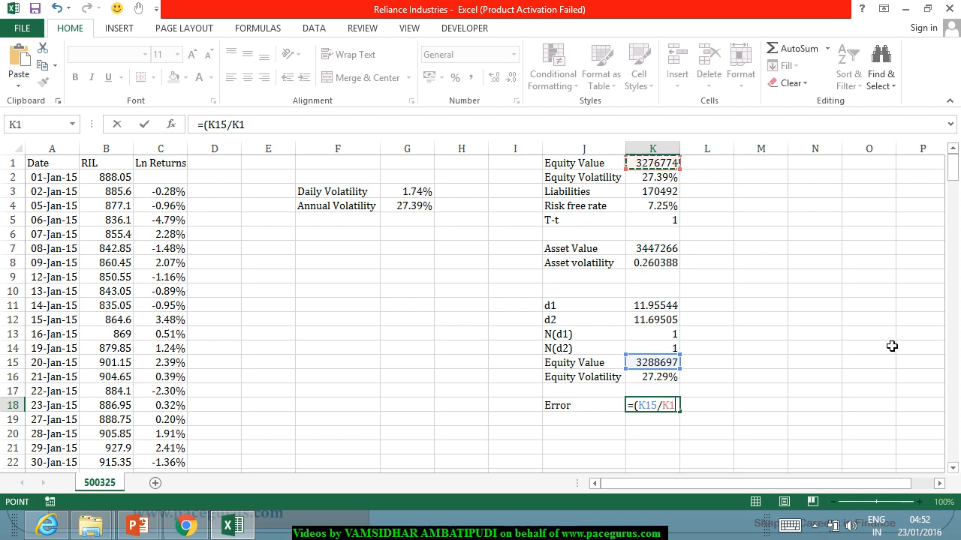
pyautogui.write('-1')
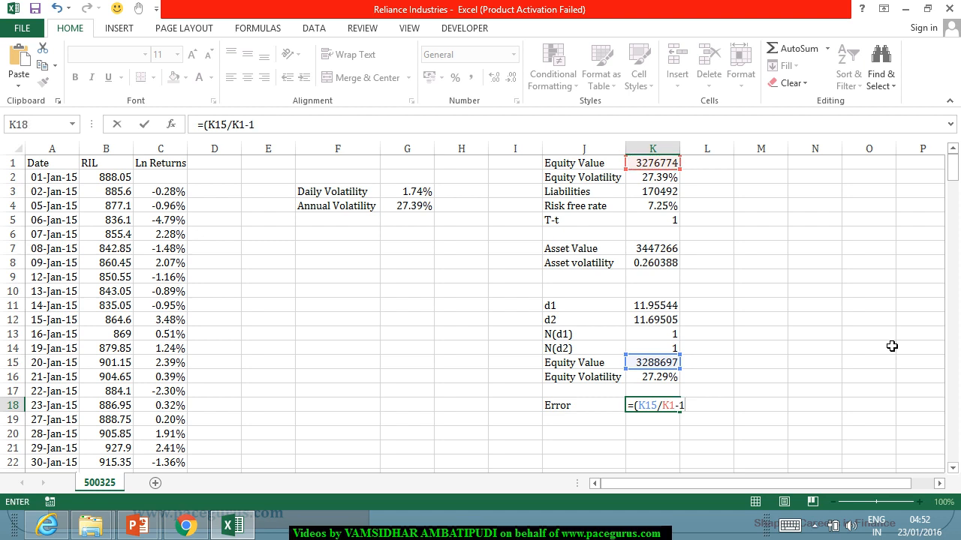
pyautogui.write(')^2+(')
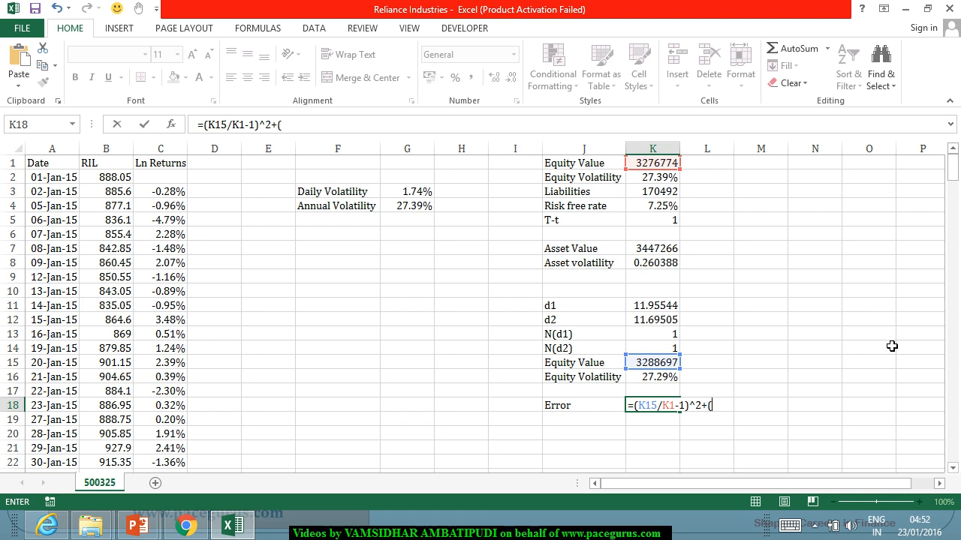
# Step: Complete the K18 error formula with the squared relative equity volatility difference, (K16/K2-1)^2
pyautogui.click(665, 381)
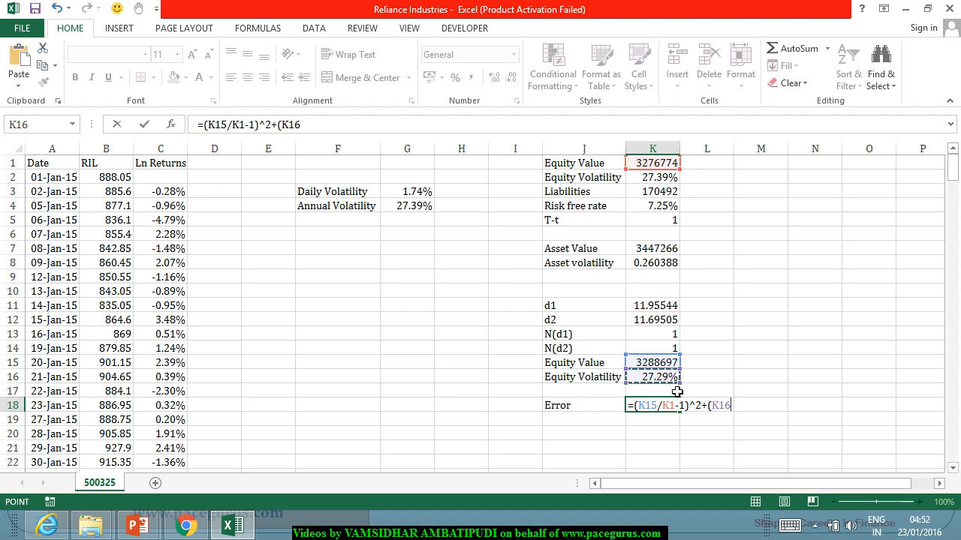
pyautogui.write('/')
pyautogui.click(655, 181)
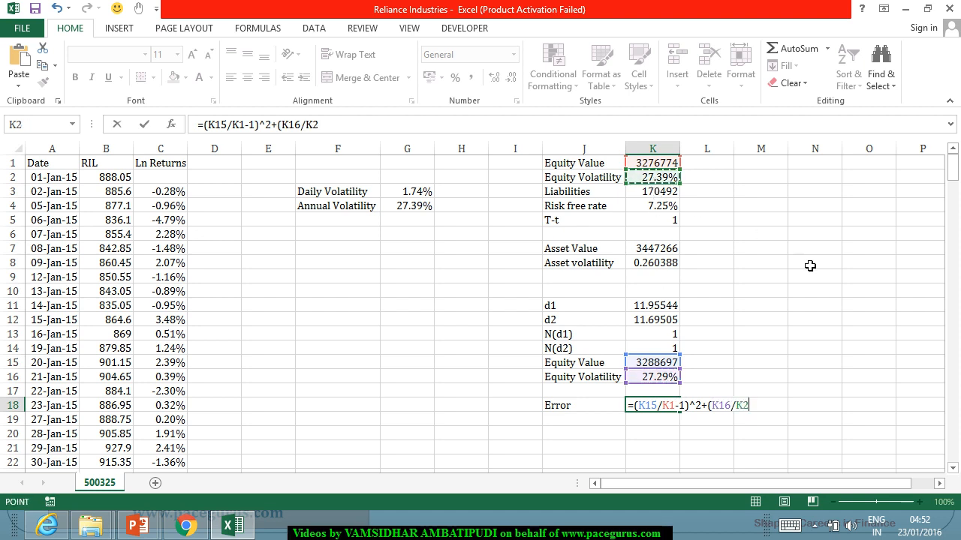
pyautogui.write('-1)')
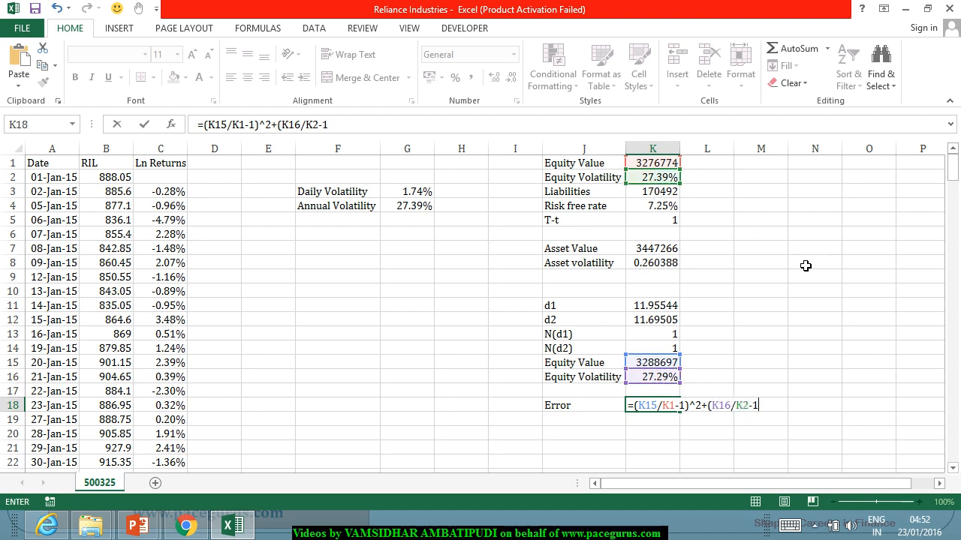
pyautogui.write('^2')
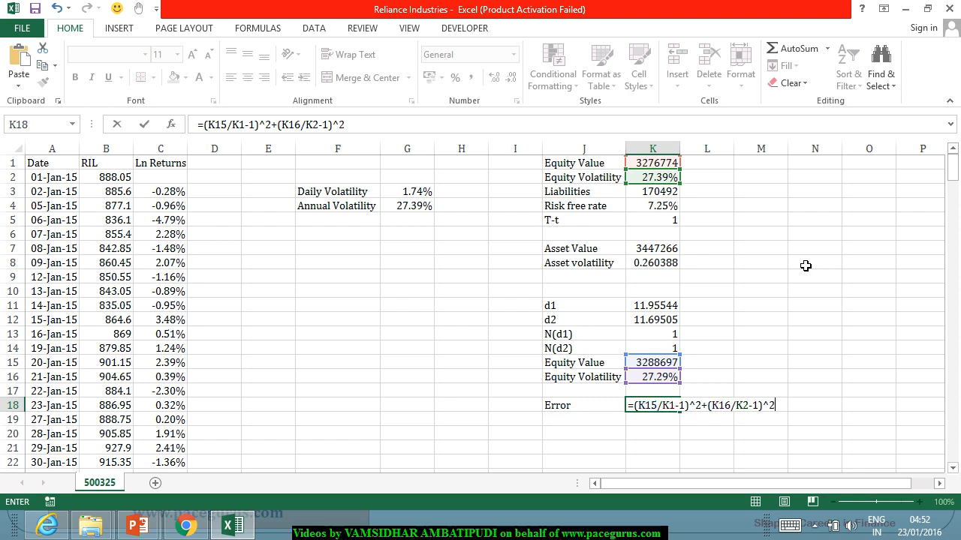
pyautogui.press('Return')
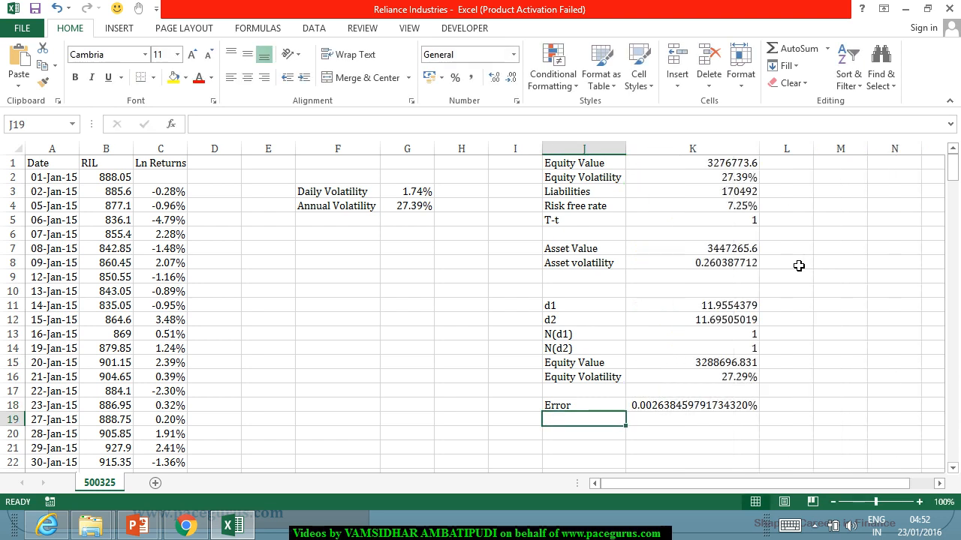
# Step: Format the error in K18 as a percentage with five decimal places and autofit the width of column K
pyautogui.click(686, 406)
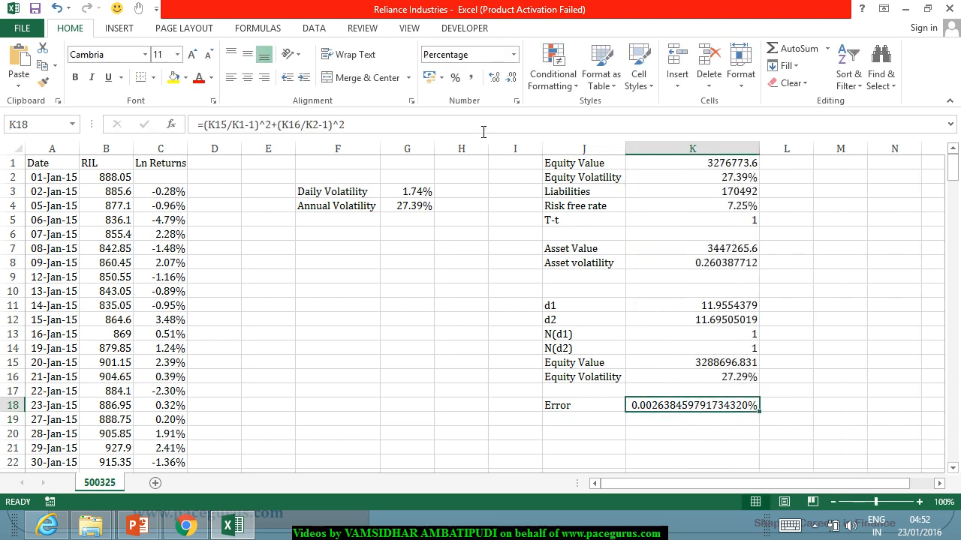
pyautogui.click(455, 79)
pyautogui.click(494, 81)
pyautogui.click(495, 81)
pyautogui.click(495, 81)
pyautogui.click(494, 81)
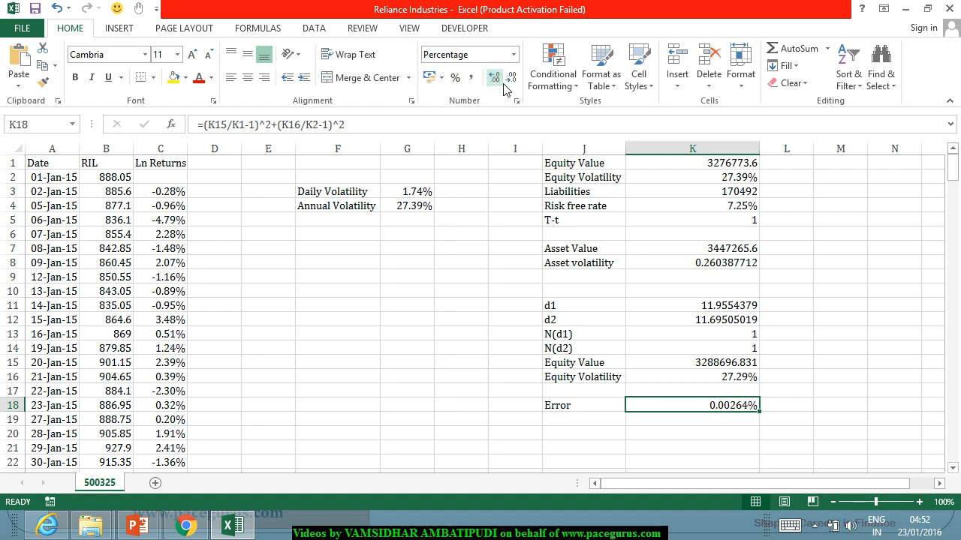
pyautogui.doubleClick(764, 154)
pyautogui.click(773, 292)
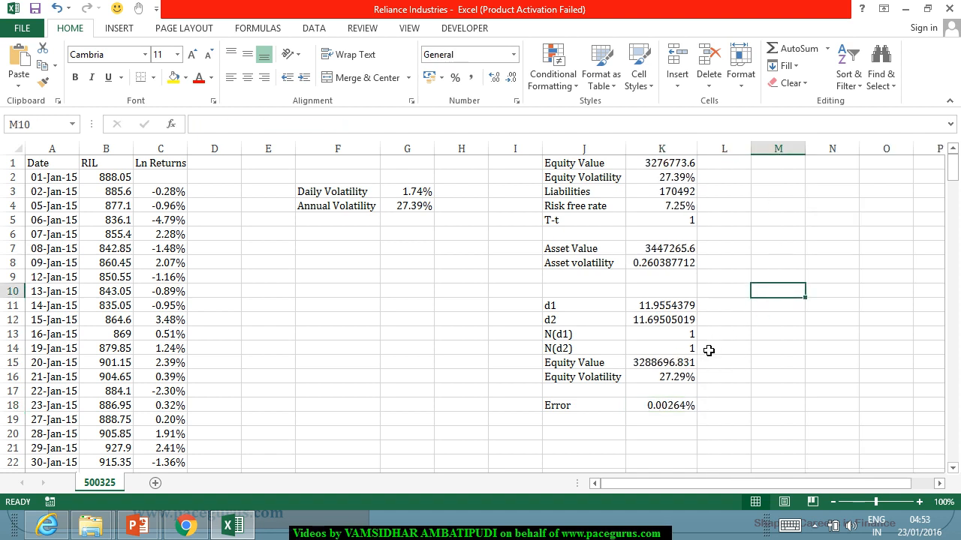
# Step: Examine the error formula, the inputs in K1:K4, and the asset value and asset volatility formulas in K7 and K8
pyautogui.click(686, 405)
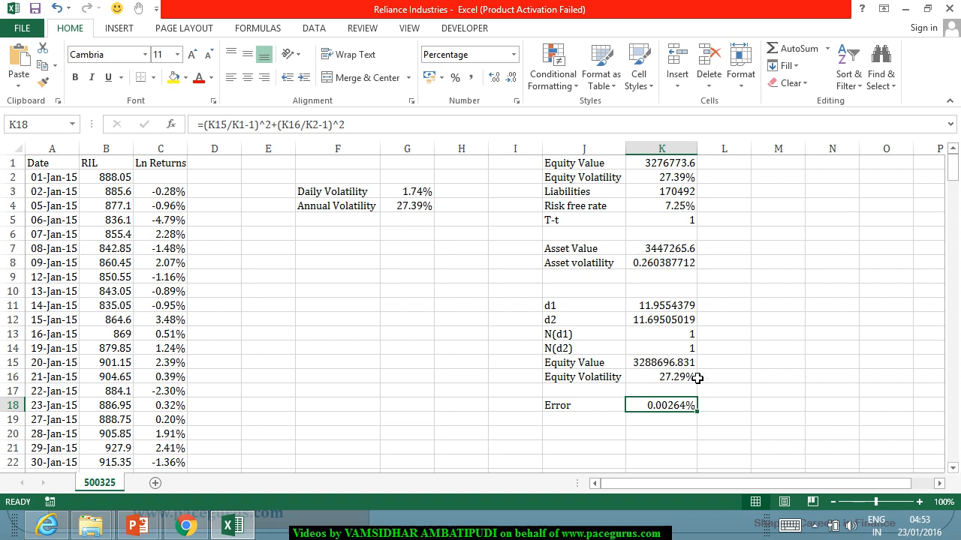
pyautogui.moveTo(689, 165); pyautogui.dragTo(689, 207)
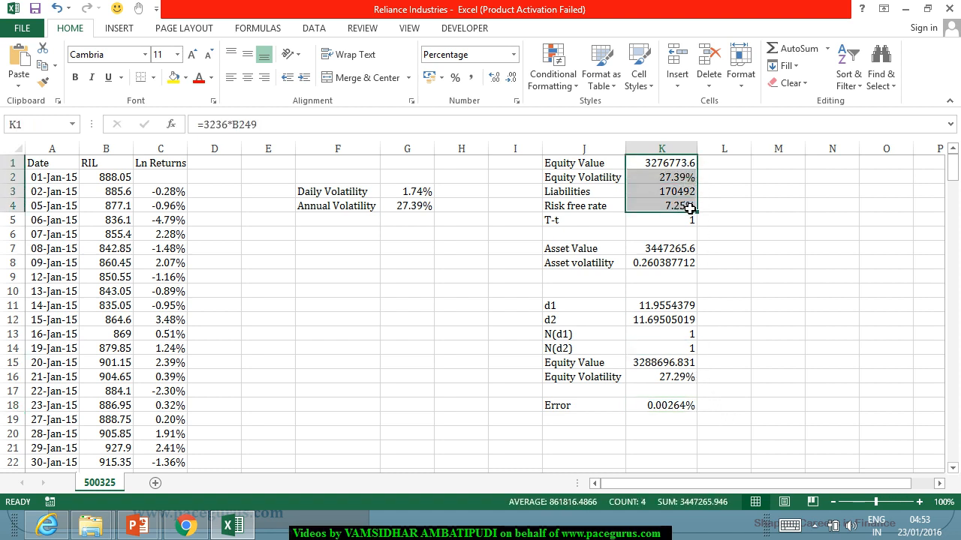
pyautogui.click(768, 192)
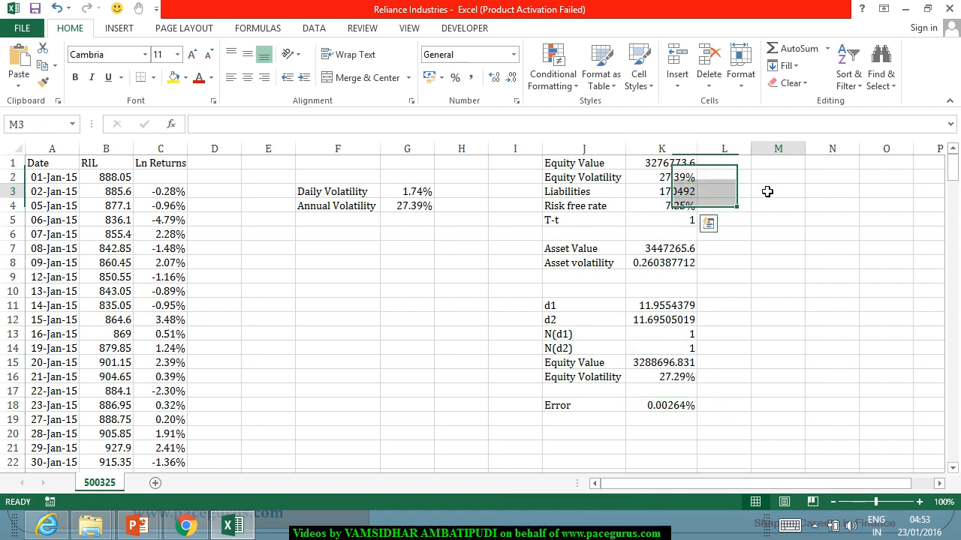
pyautogui.click(661, 166)
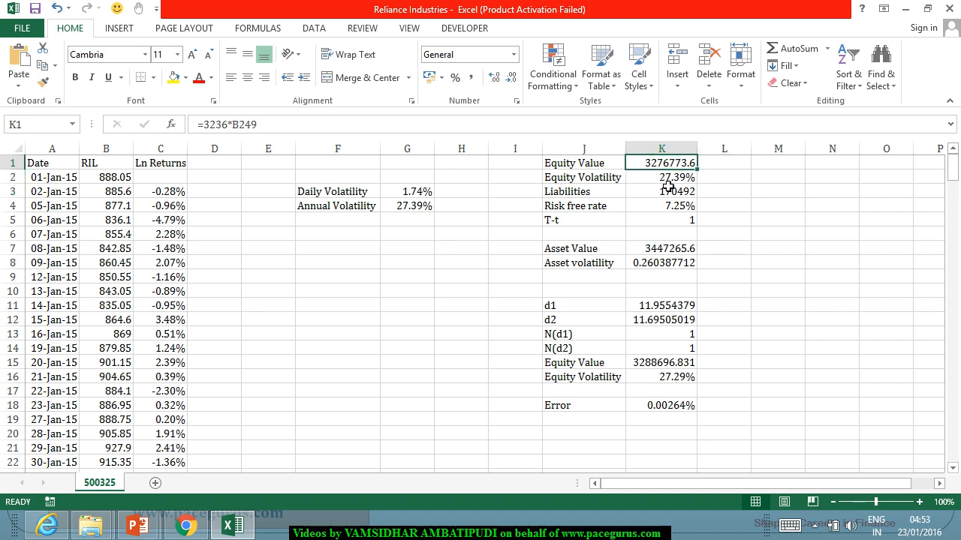
pyautogui.click(668, 181)
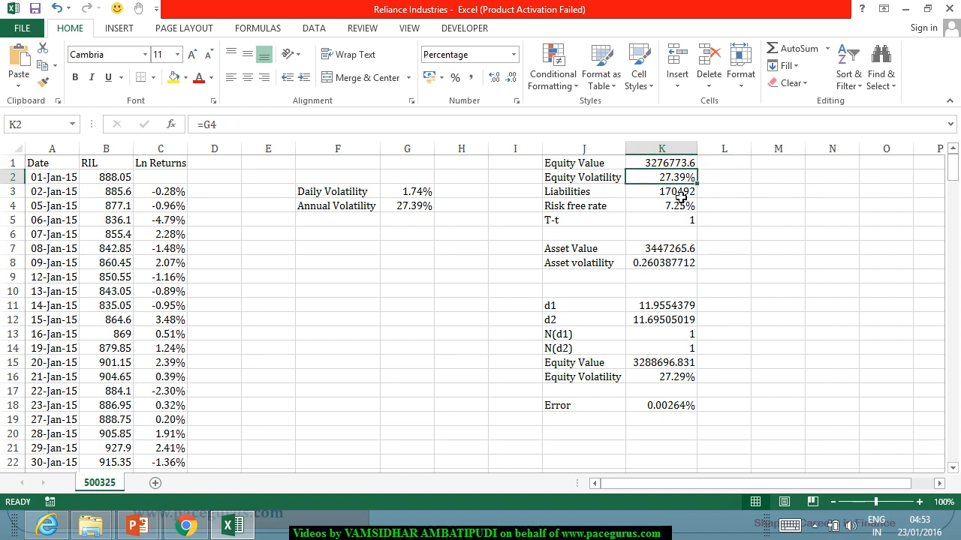
pyautogui.click(680, 196)
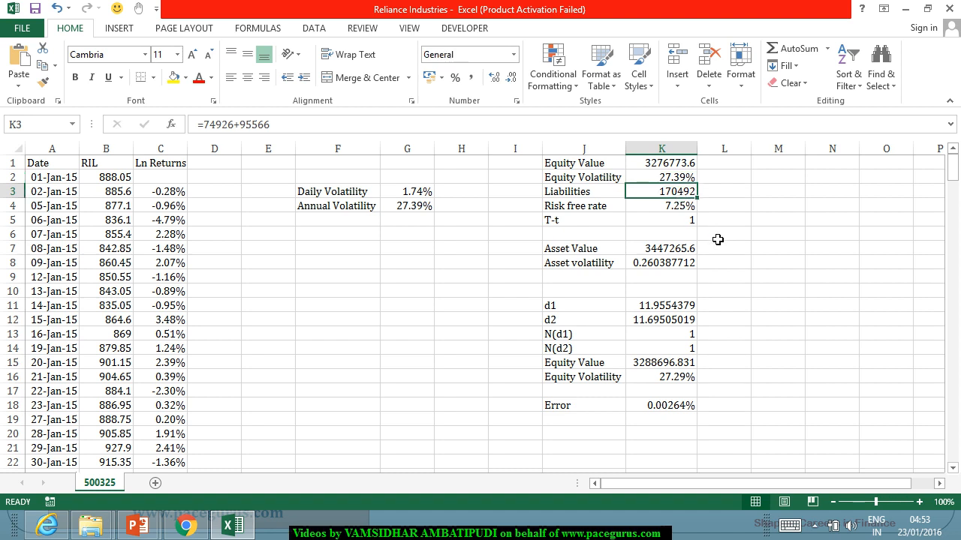
pyautogui.moveTo(687, 252); pyautogui.dragTo(691, 259)
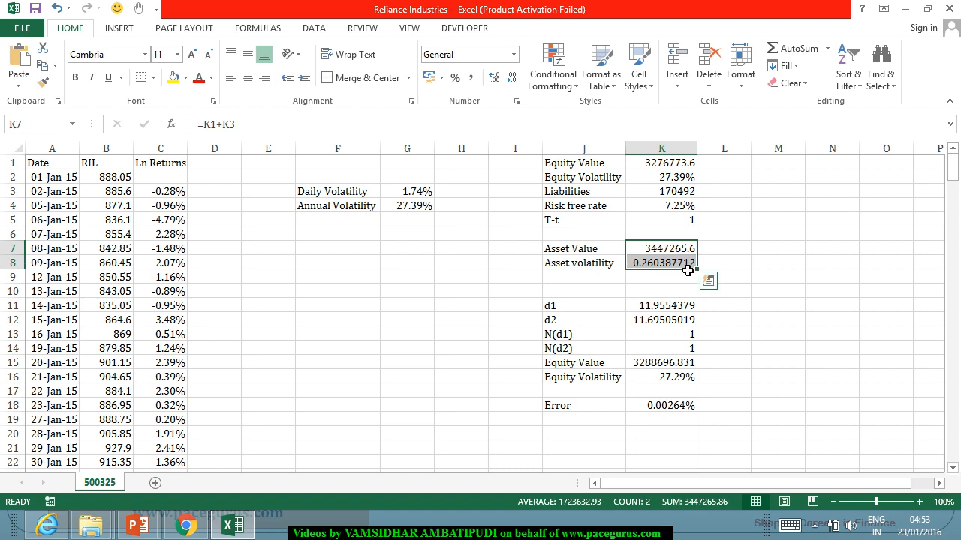
pyautogui.click(727, 250)
pyautogui.click(683, 250)
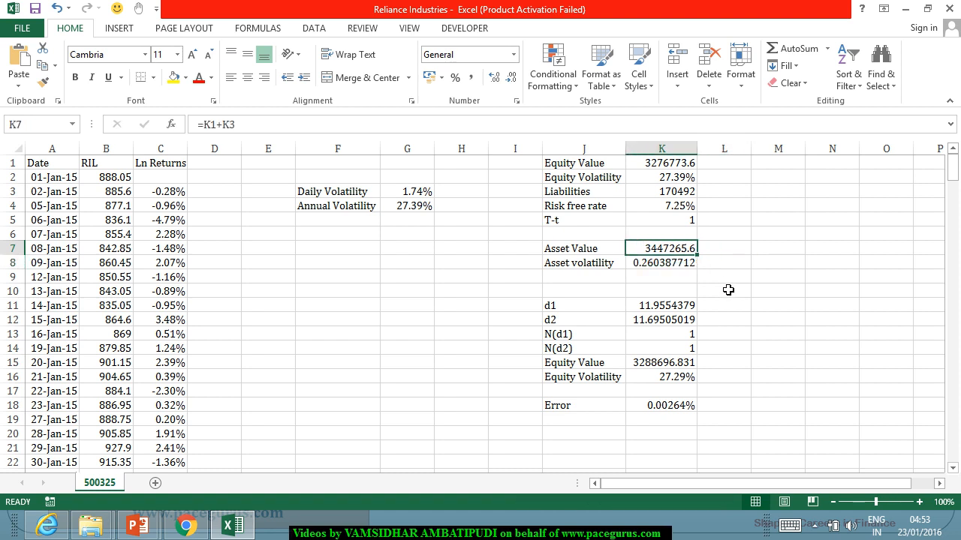
pyautogui.click(665, 263)
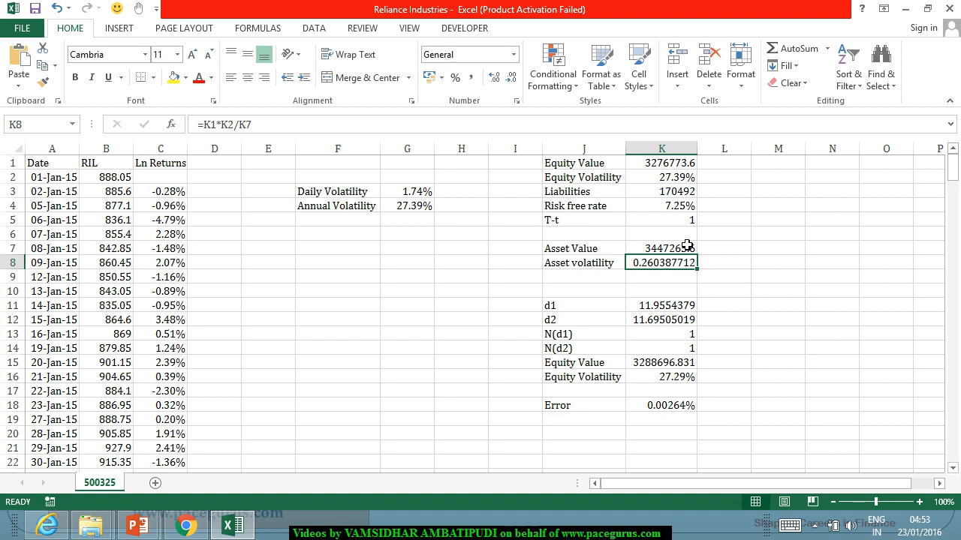
pyautogui.click(686, 253)
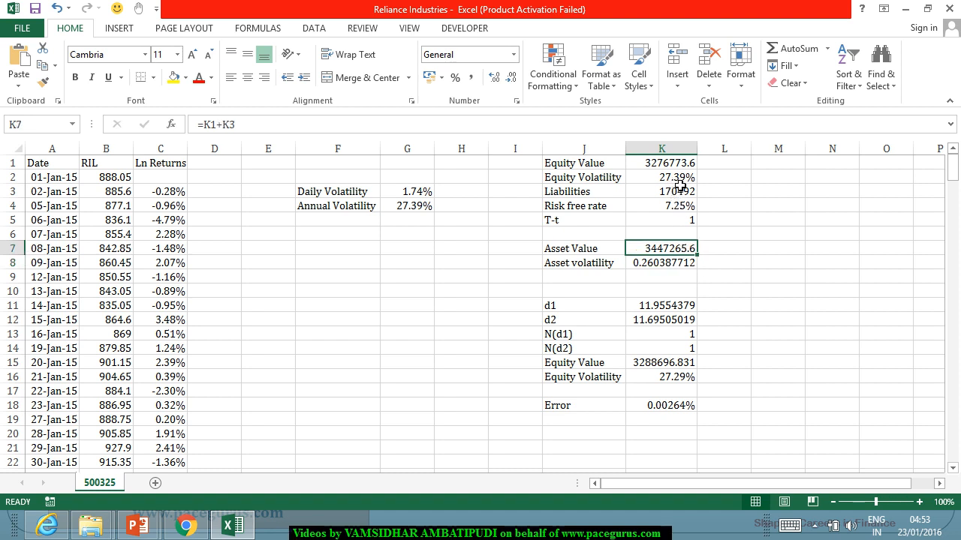
pyautogui.click(676, 268)
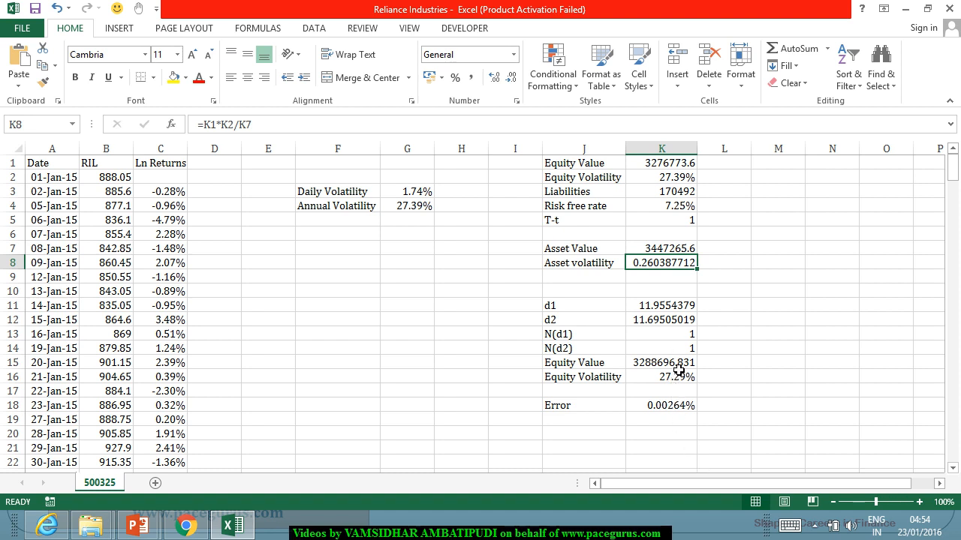
# Step: Compare the model equity value and volatility in K15 and K16 with the observed values in K1 and K2
pyautogui.click(682, 366)
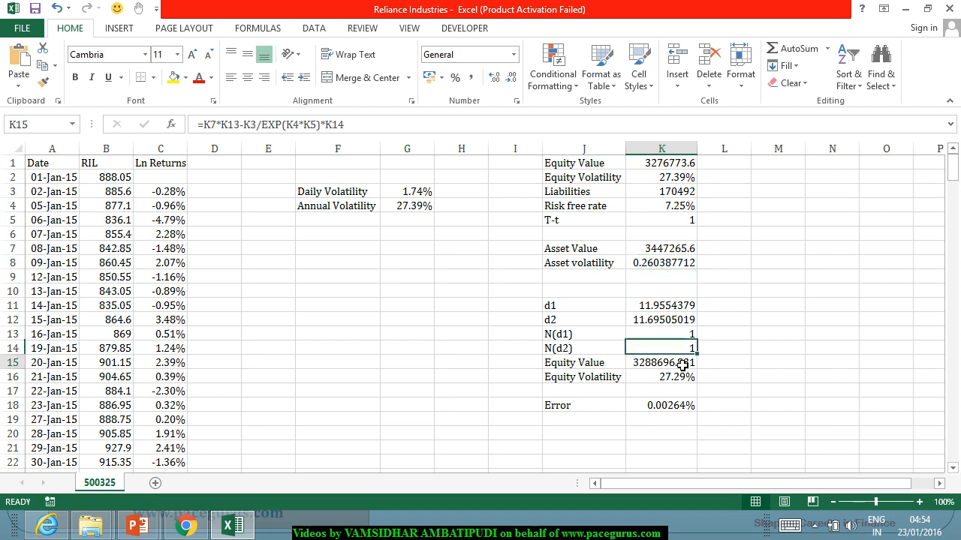
pyautogui.click(678, 167)
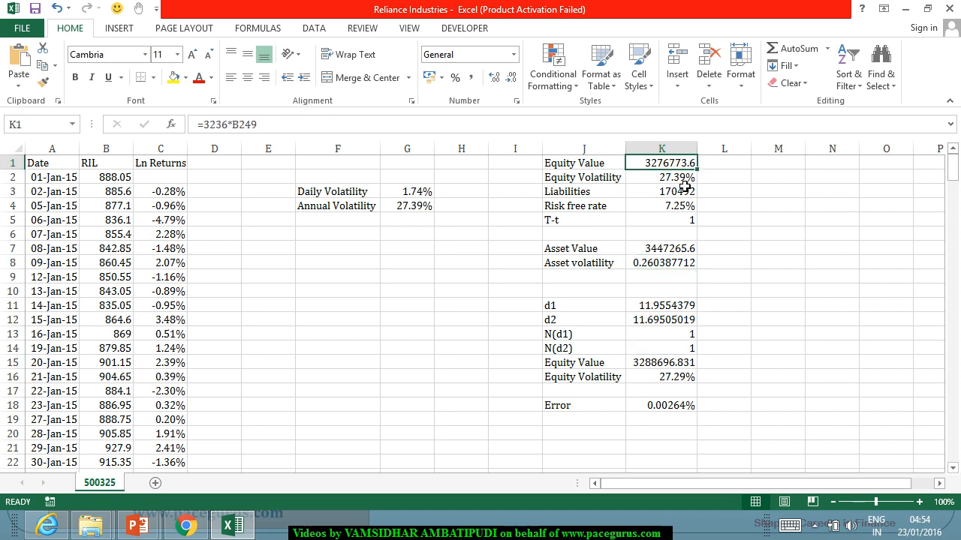
pyautogui.click(686, 379)
pyautogui.click(689, 180)
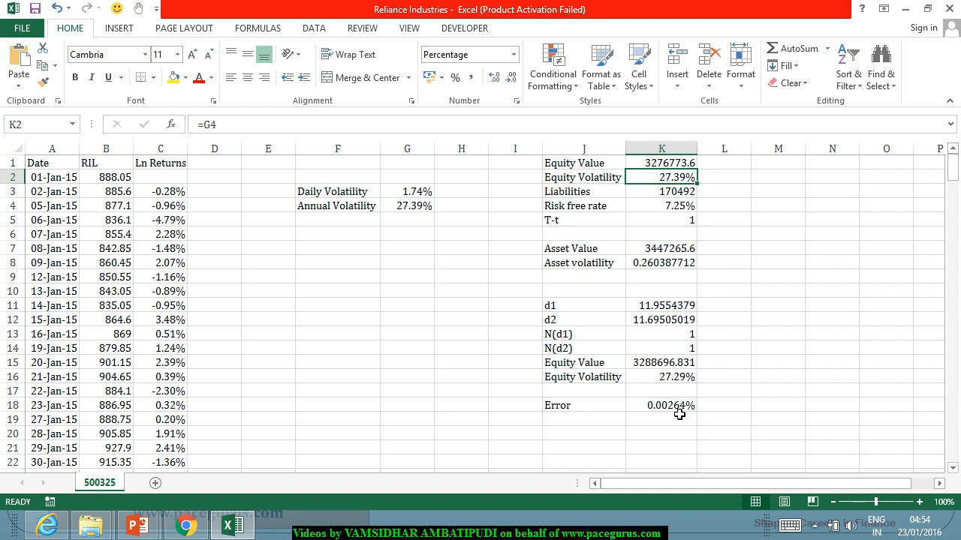
pyautogui.click(668, 250)
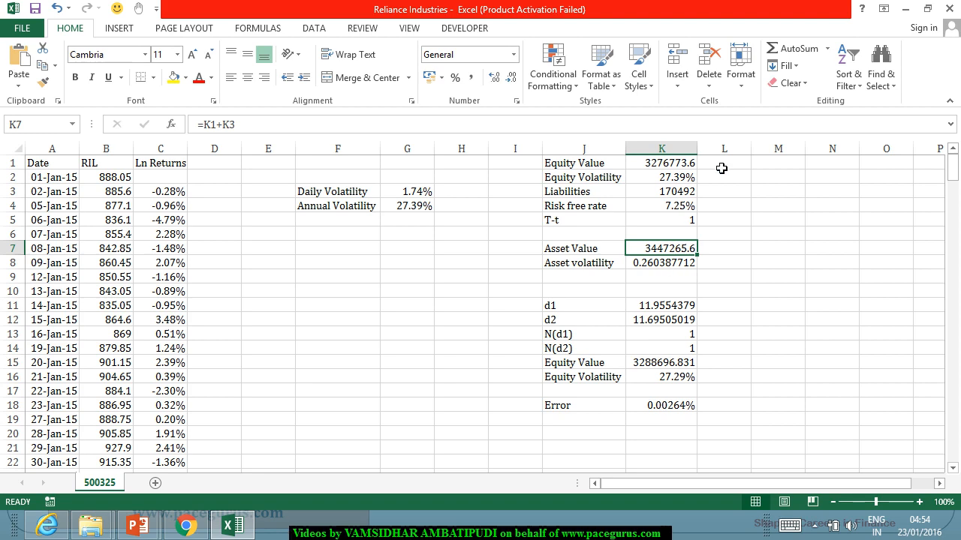
# Step: Open Solver and set the error cell K18 as the objective
pyautogui.click(316, 32)
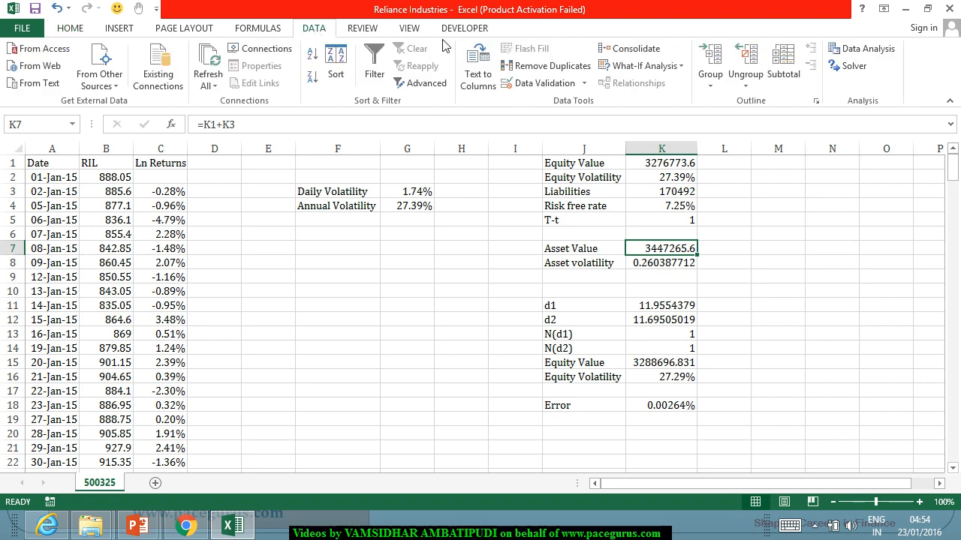
pyautogui.click(856, 67)
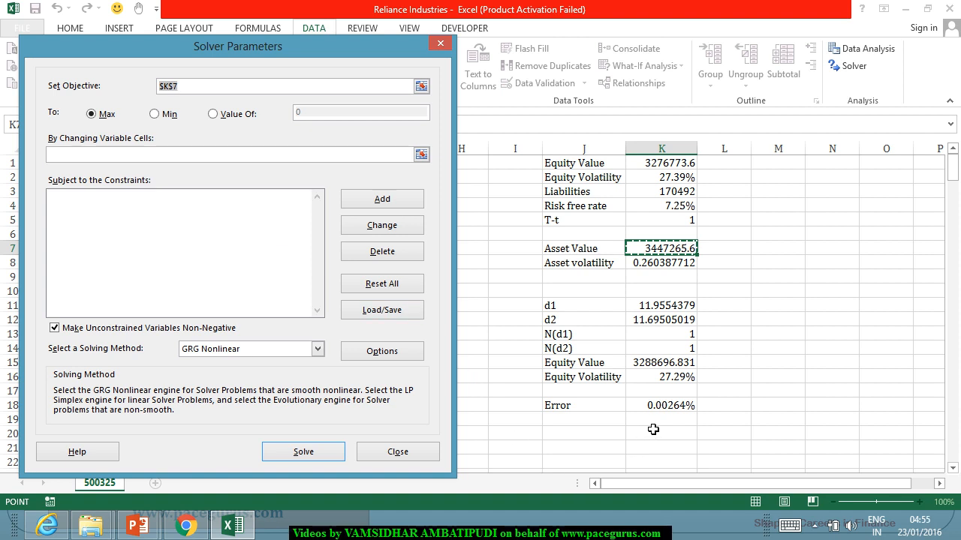
pyautogui.click(668, 409)
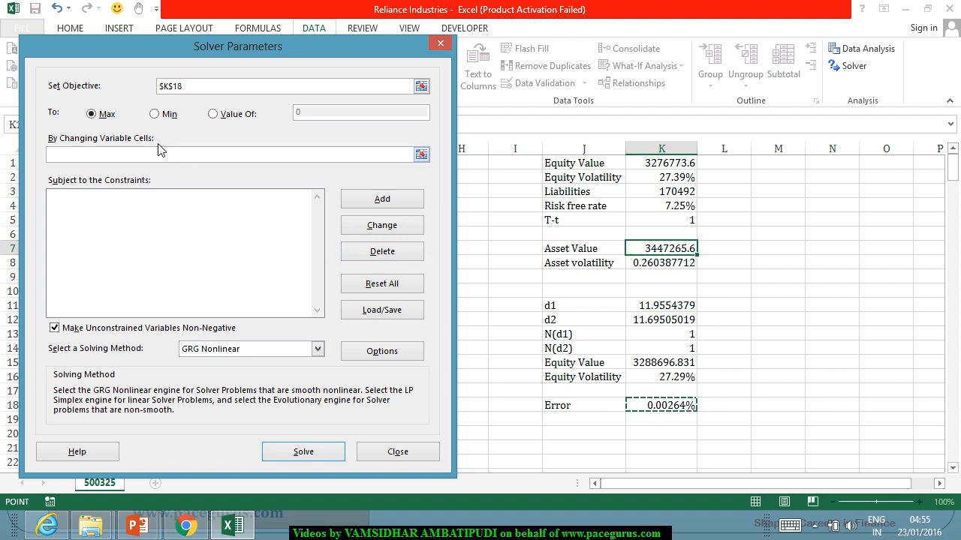
# Step: Minimize the error objective in Solver by changing cells K7:K8 and keep the resulting solution
pyautogui.click(165, 115)
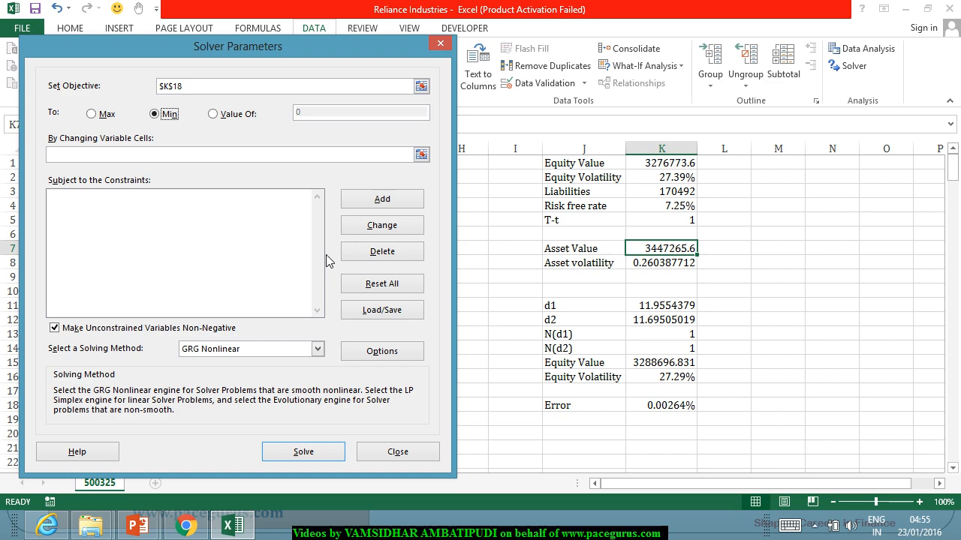
pyautogui.click(180, 154)
pyautogui.moveTo(651, 257); pyautogui.dragTo(654, 267)
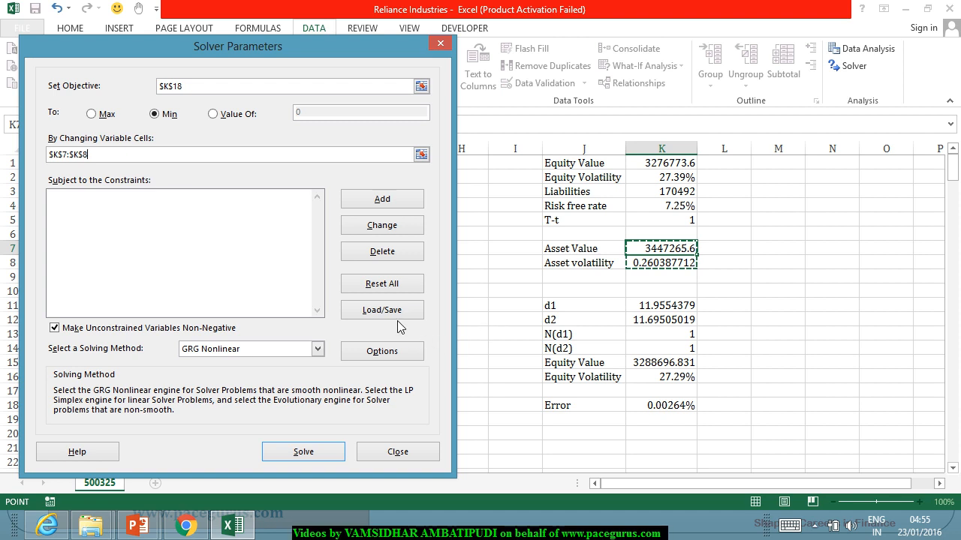
pyautogui.click(396, 358)
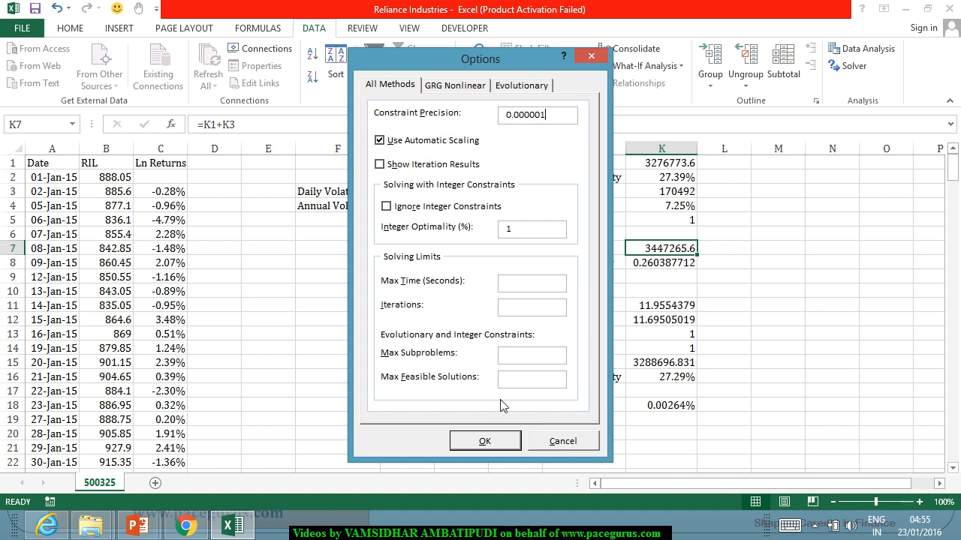
pyautogui.click(509, 441)
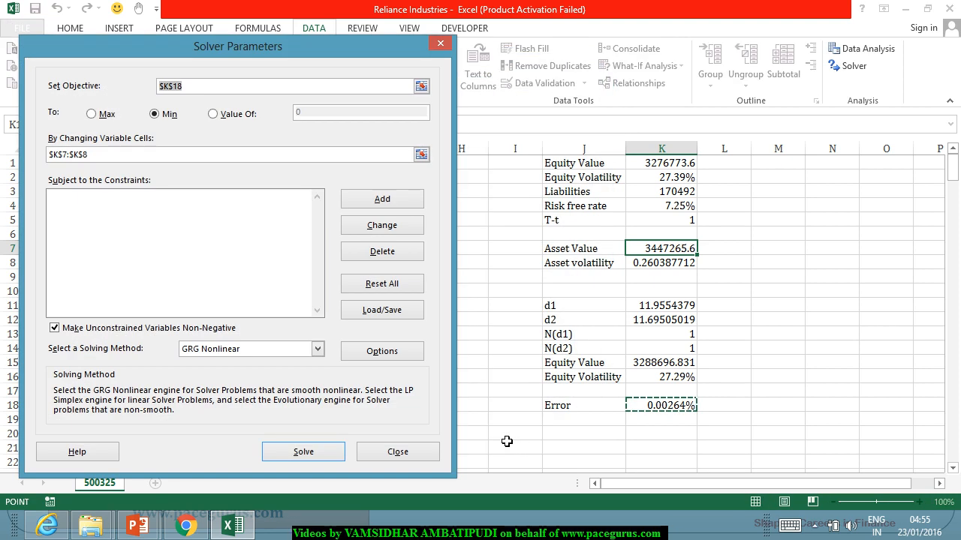
pyautogui.click(315, 451)
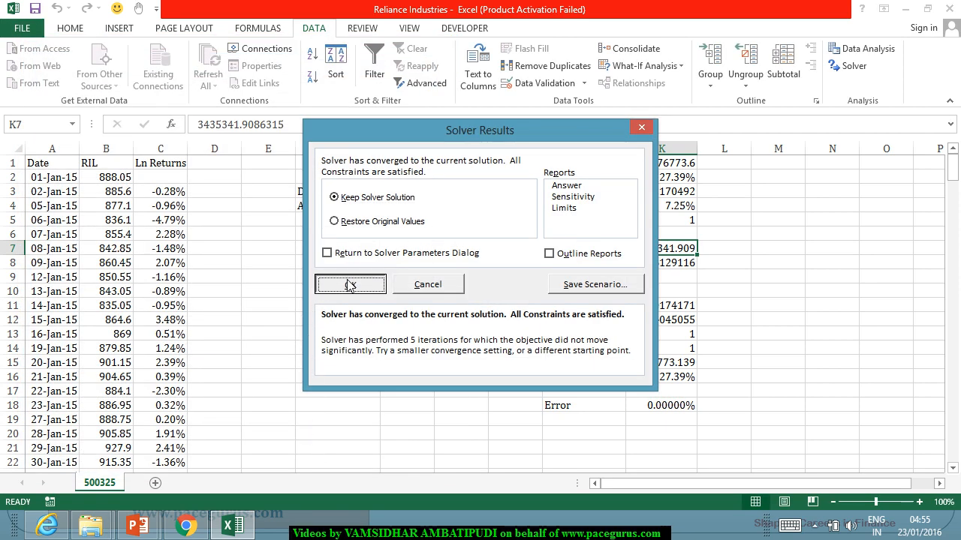
pyautogui.click(350, 285)
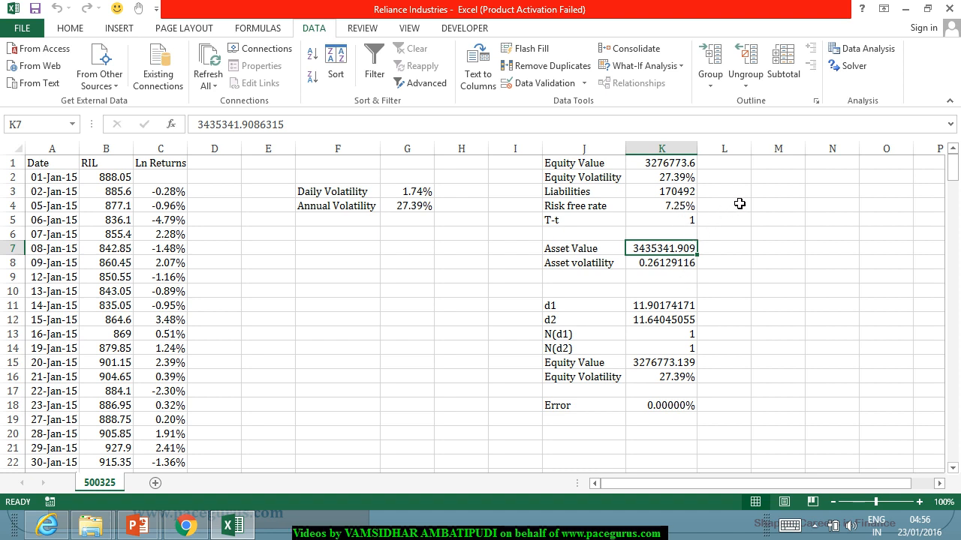
# Step: Enter =K1+K3 in L7 and compare that simple asset value with the solved one in K7
pyautogui.click(740, 248)
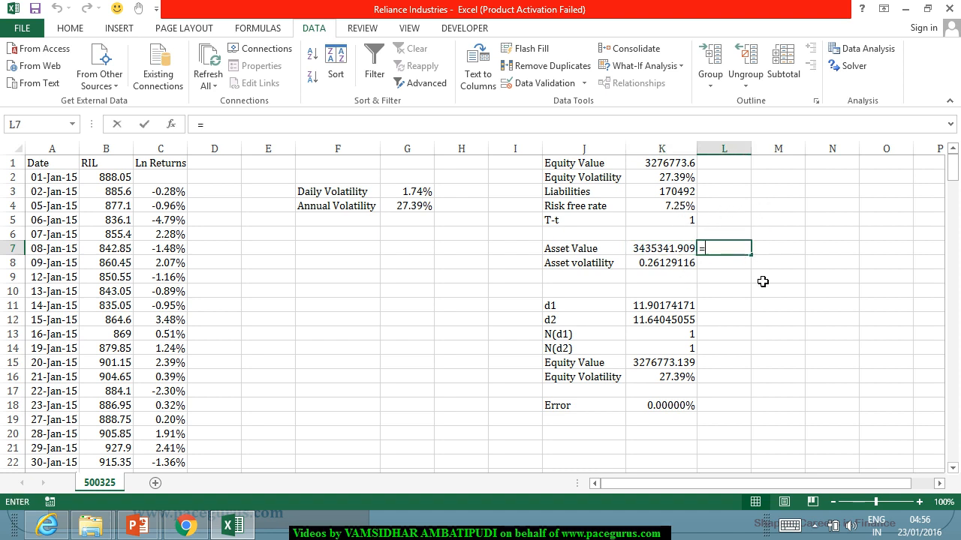
pyautogui.write('=')
pyautogui.click(653, 166)
pyautogui.write('+')
pyautogui.click(678, 193)
pyautogui.press('Return')
pyautogui.click(736, 251)
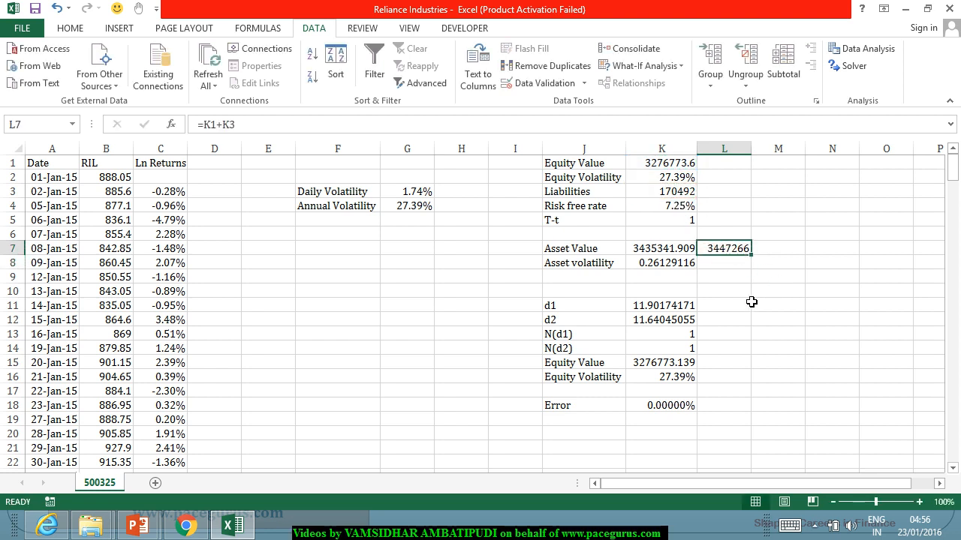
pyautogui.click(679, 255)
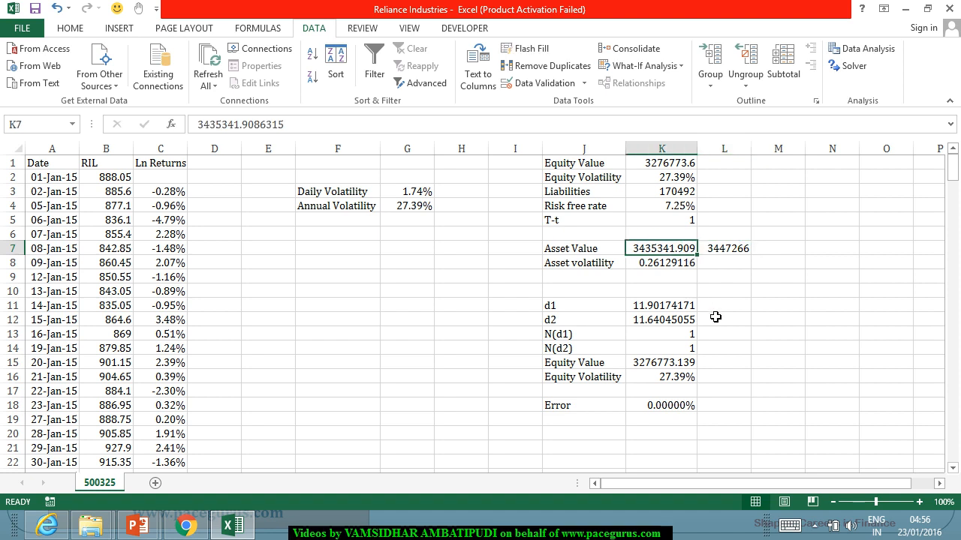
pyautogui.click(741, 252)
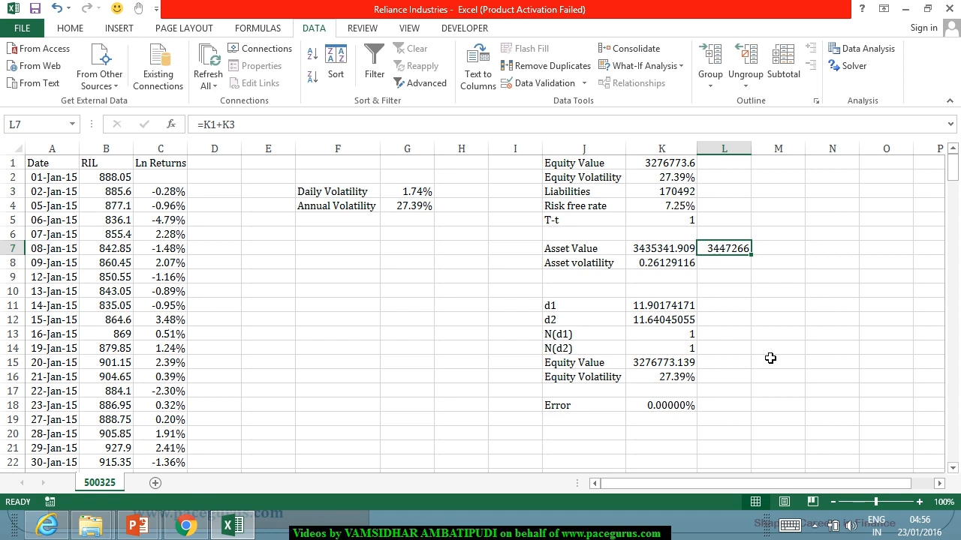
pyautogui.click(733, 270)
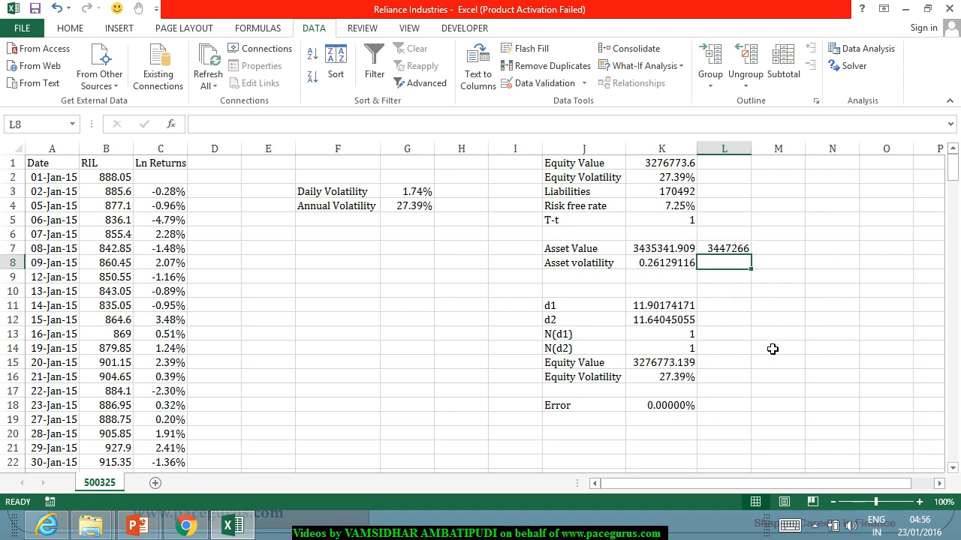
pyautogui.write('=')
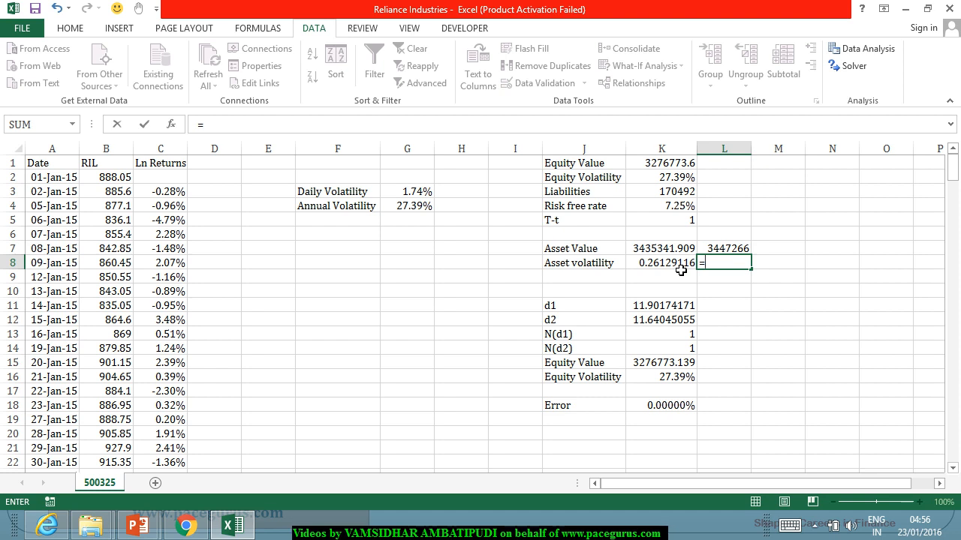
pyautogui.press('Escape')
pyautogui.click(732, 304)
pyautogui.click(685, 262)
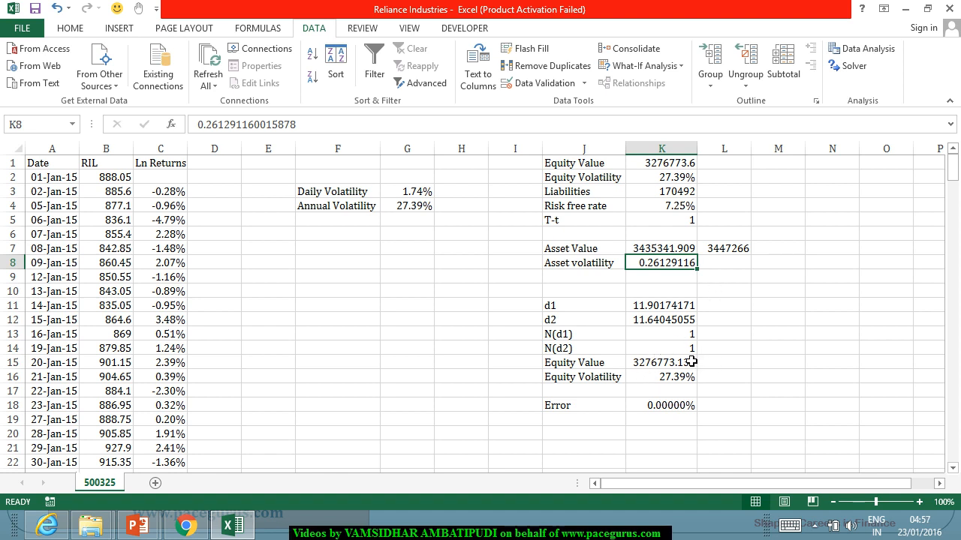
# Step: Label J20 P(D) and calculate the probability of default in K20 with =1-K14
pyautogui.click(560, 435)
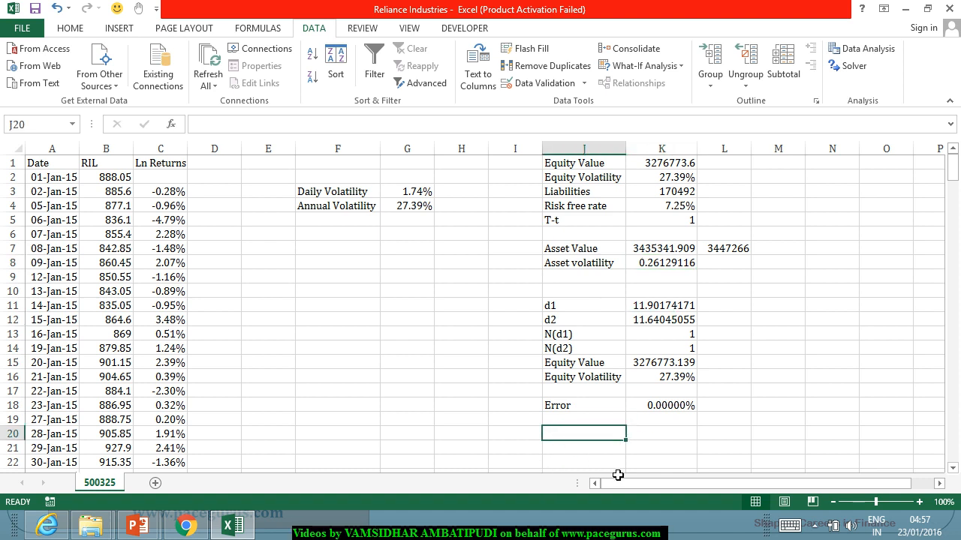
pyautogui.write('P')
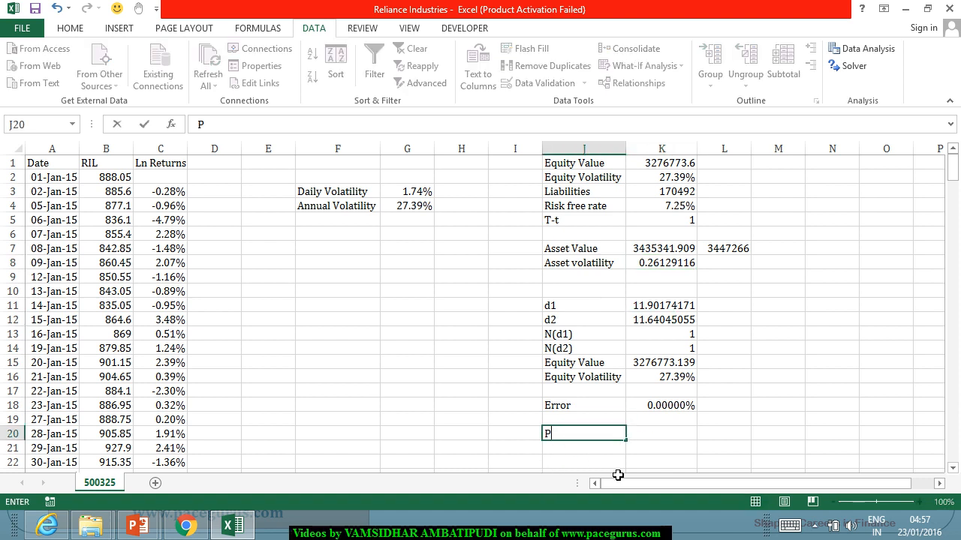
pyautogui.write('(D)')
pyautogui.press('Tab')
pyautogui.write('=')
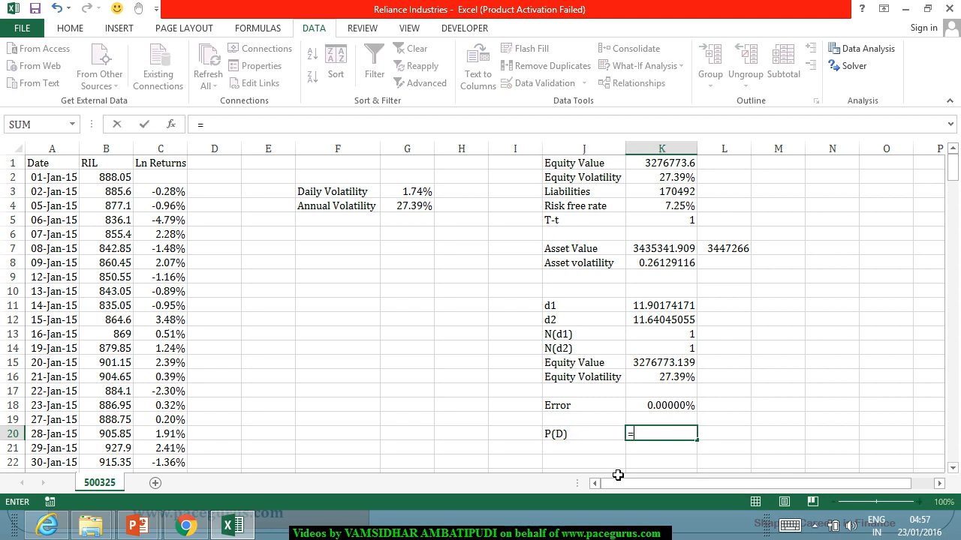
pyautogui.press('Escape')
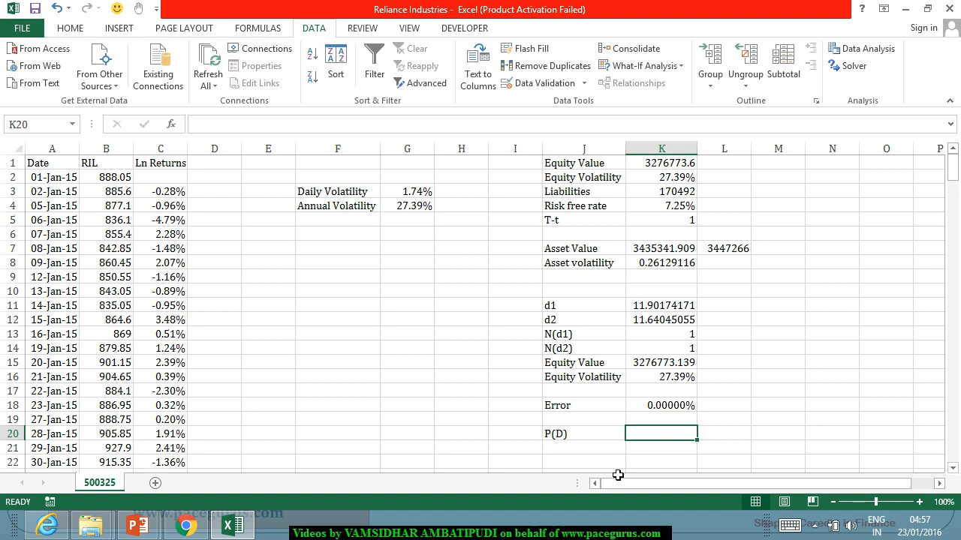
pyautogui.write('=1-')
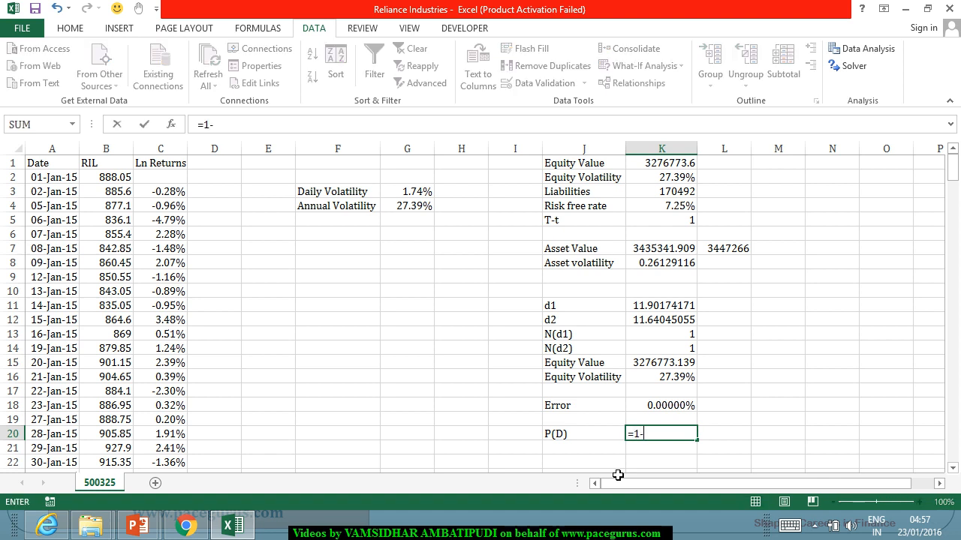
pyautogui.click(665, 350)
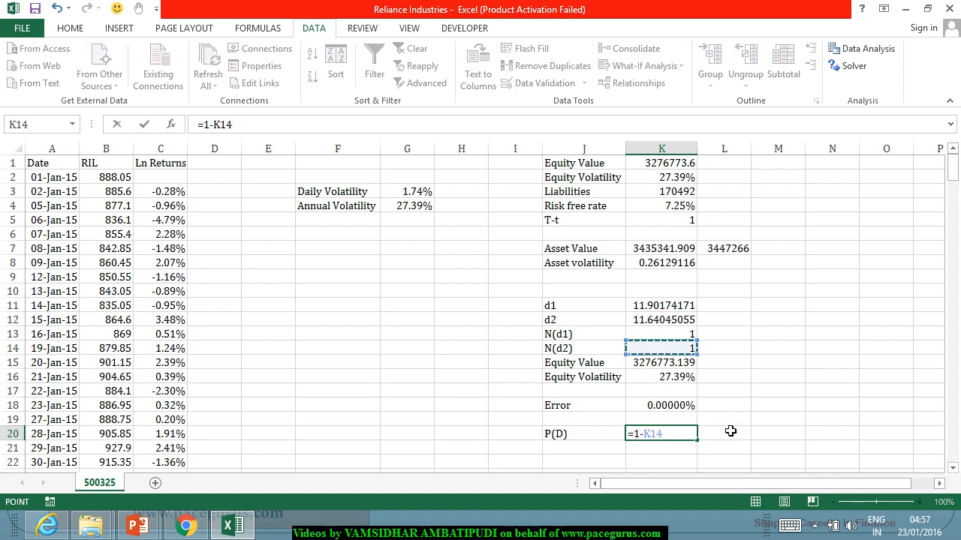
pyautogui.press('Return')
pyautogui.click(673, 435)
pyautogui.click(460, 237)
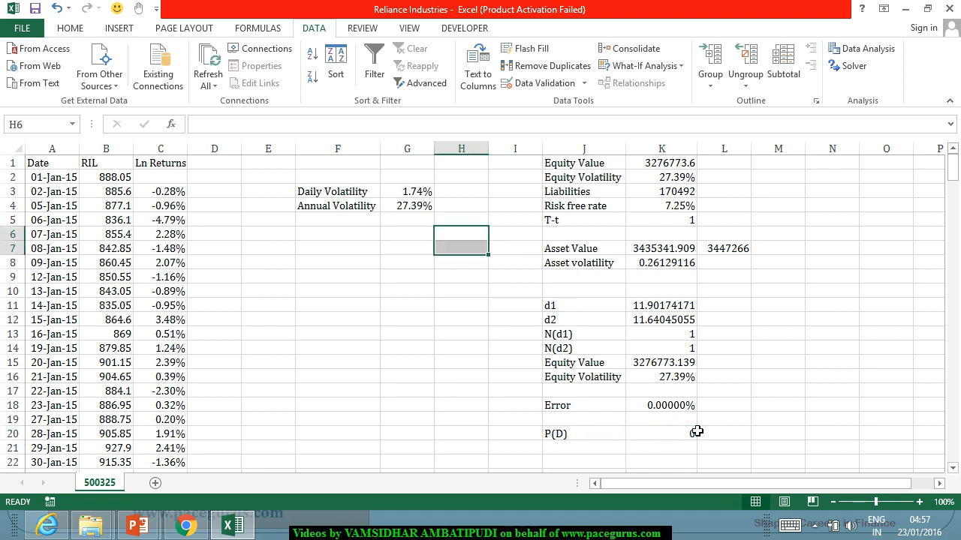
# Step: Format the default probability in K20 as a percentage with eight decimal places and check it against the N(d2) formula in K14
pyautogui.click(635, 437)
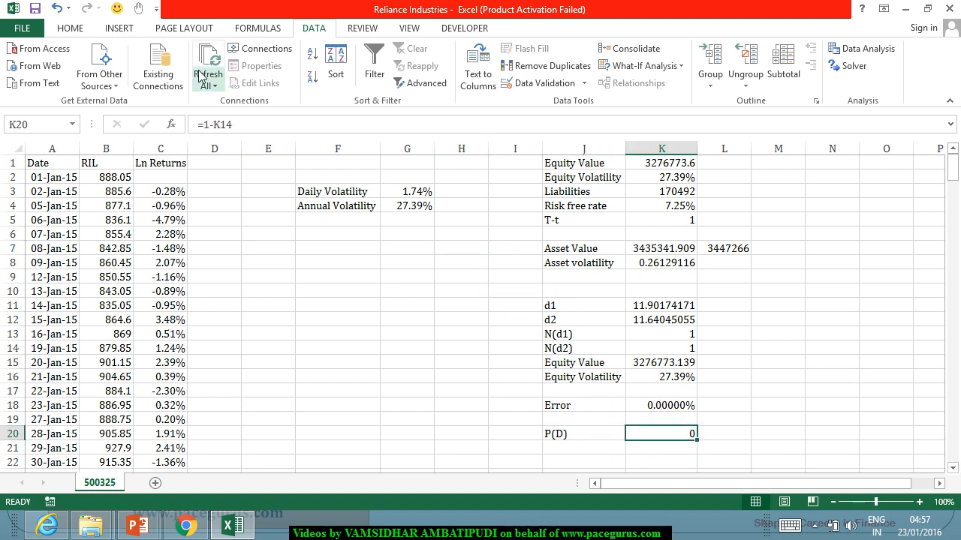
pyautogui.click(75, 30)
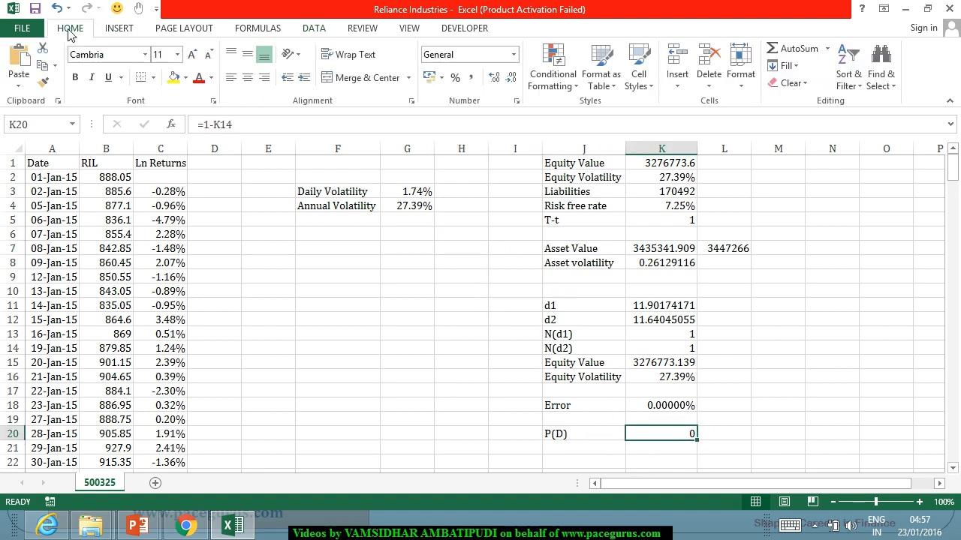
pyautogui.click(455, 78)
pyautogui.click(495, 79)
pyautogui.click(496, 80)
pyautogui.click(495, 80)
pyautogui.click(495, 80)
pyautogui.click(495, 80)
pyautogui.click(495, 79)
pyautogui.click(496, 80)
pyautogui.click(495, 80)
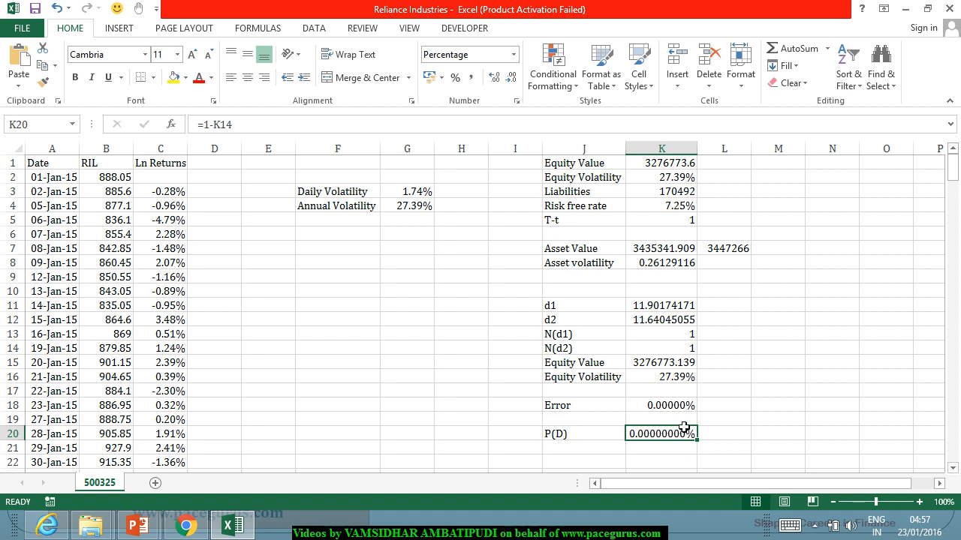
pyautogui.click(685, 350)
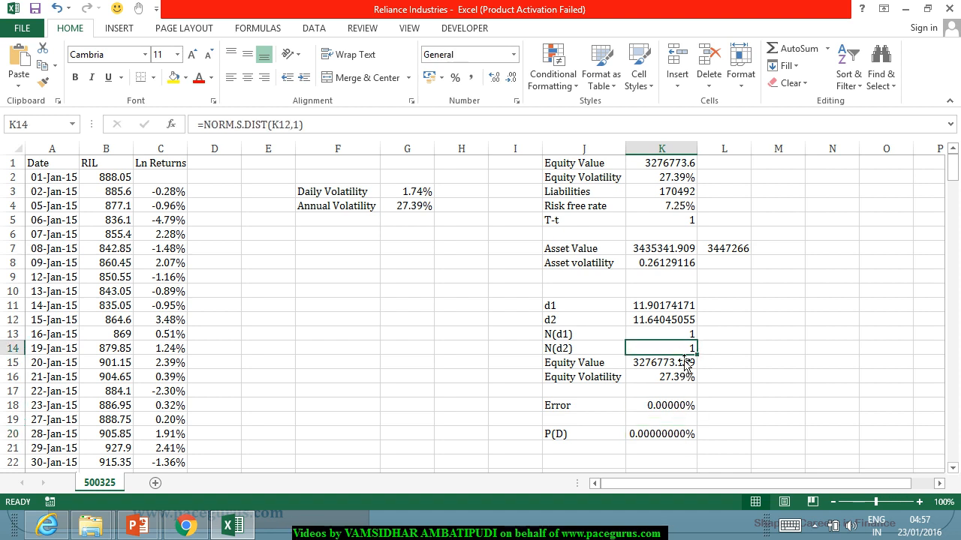
pyautogui.click(682, 434)
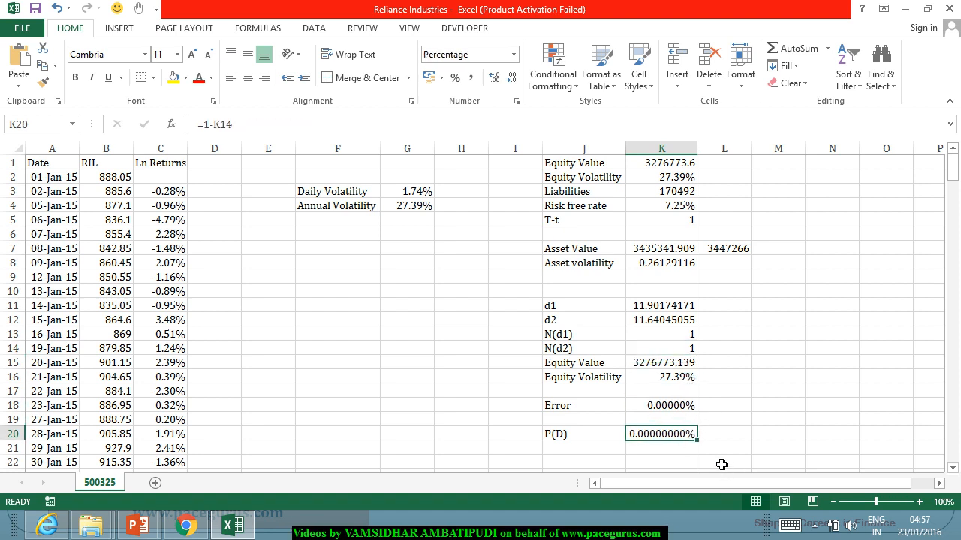